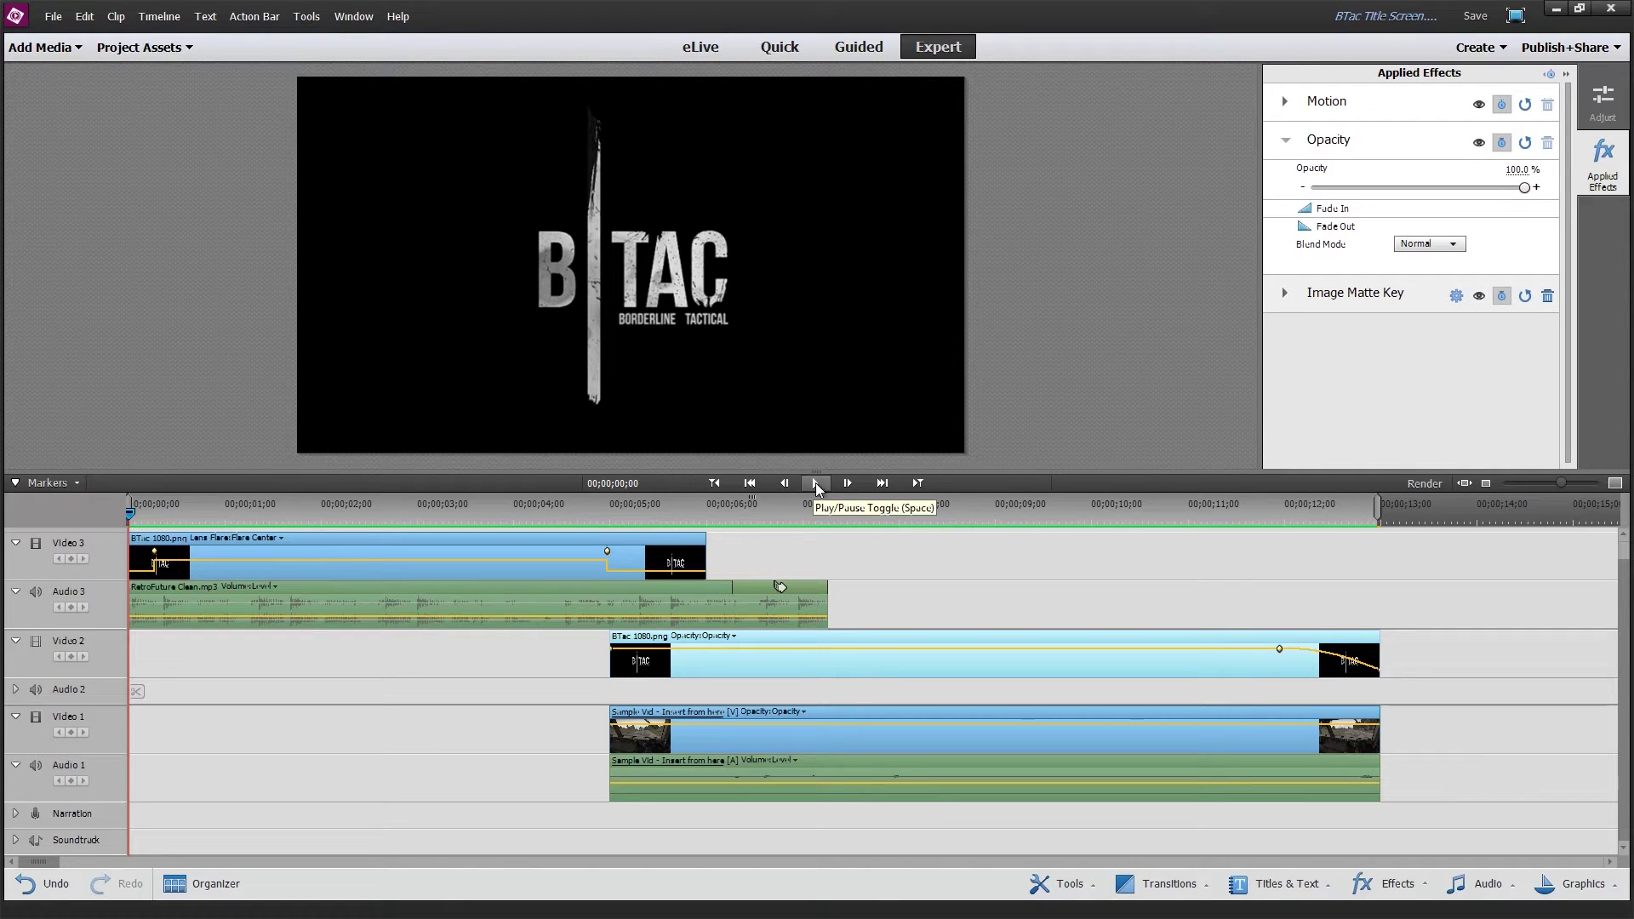
Step: Play back the finished BTac logo reveal in an enlarged preview monitor
{"action": "left_click_drag", "start_coordinate": [864, 473], "coordinate": [830, 739]}
{"action": "left_click", "coordinate": [820, 754]}
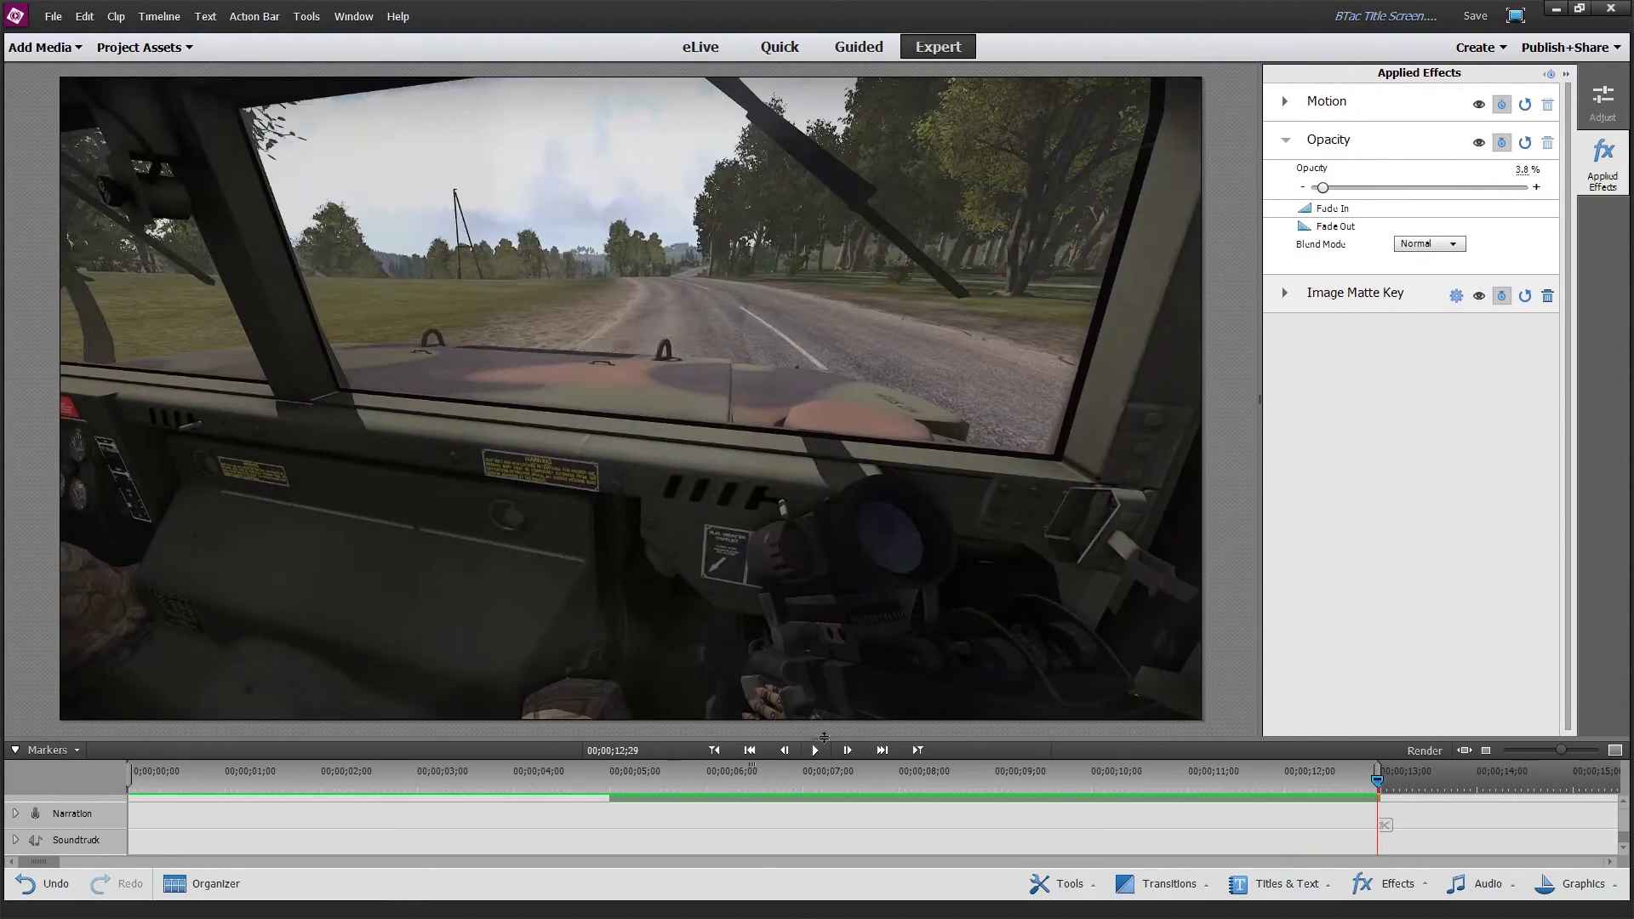
{"action": "left_click_drag", "start_coordinate": [818, 738], "coordinate": [842, 460]}
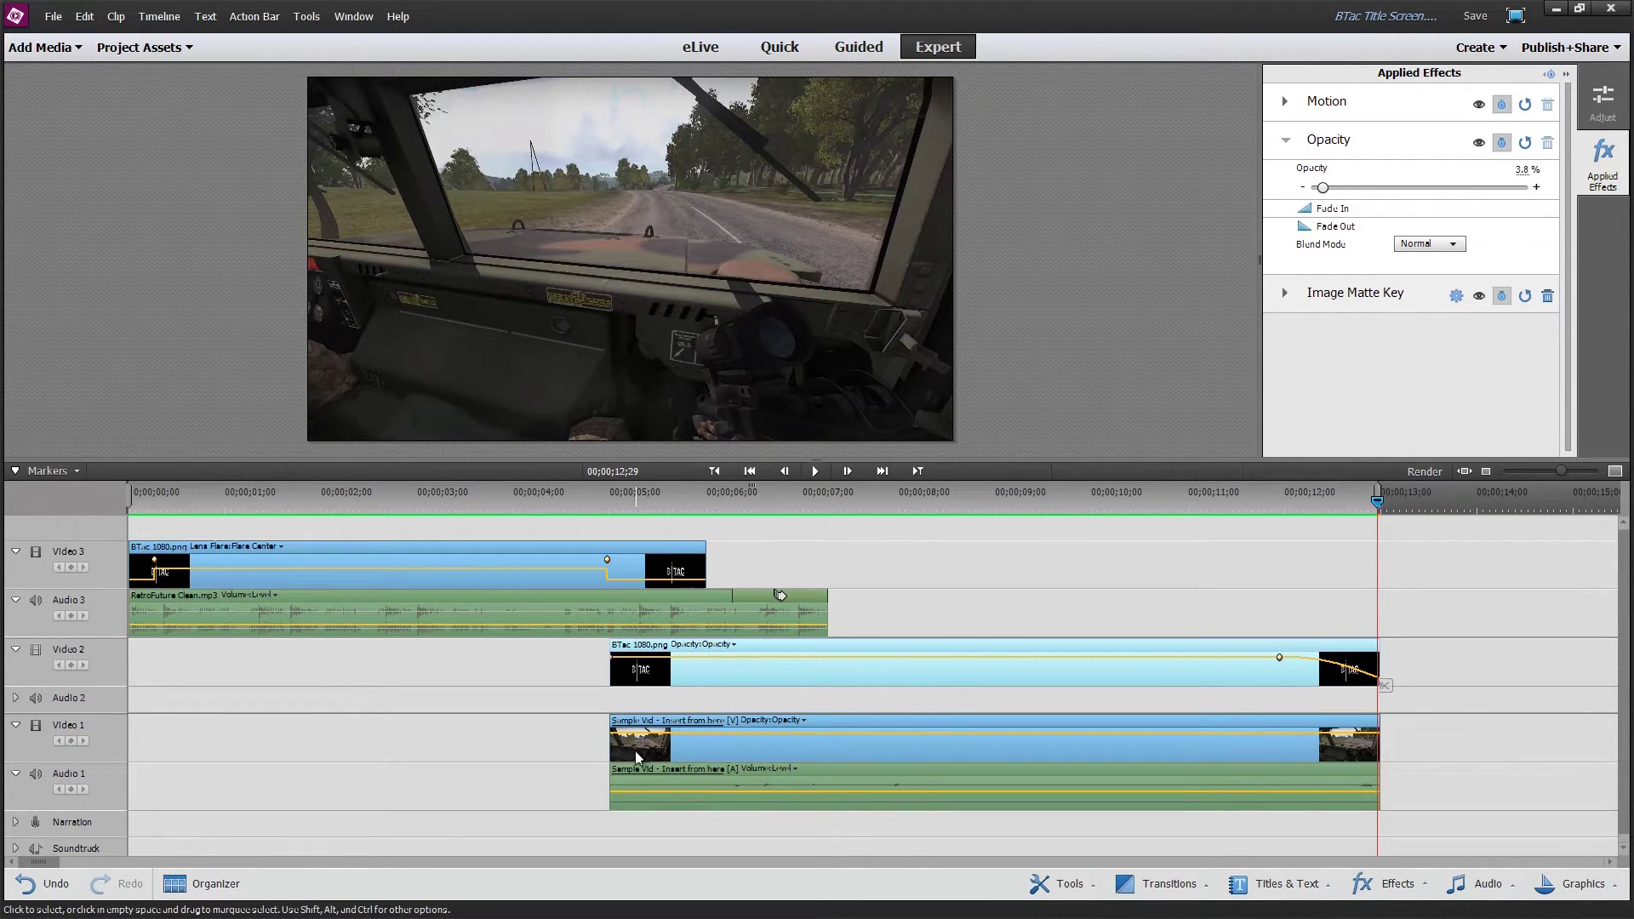
Step: Marquee-select every clip on the timeline and delete them all
{"action": "left_click", "coordinate": [763, 745]}
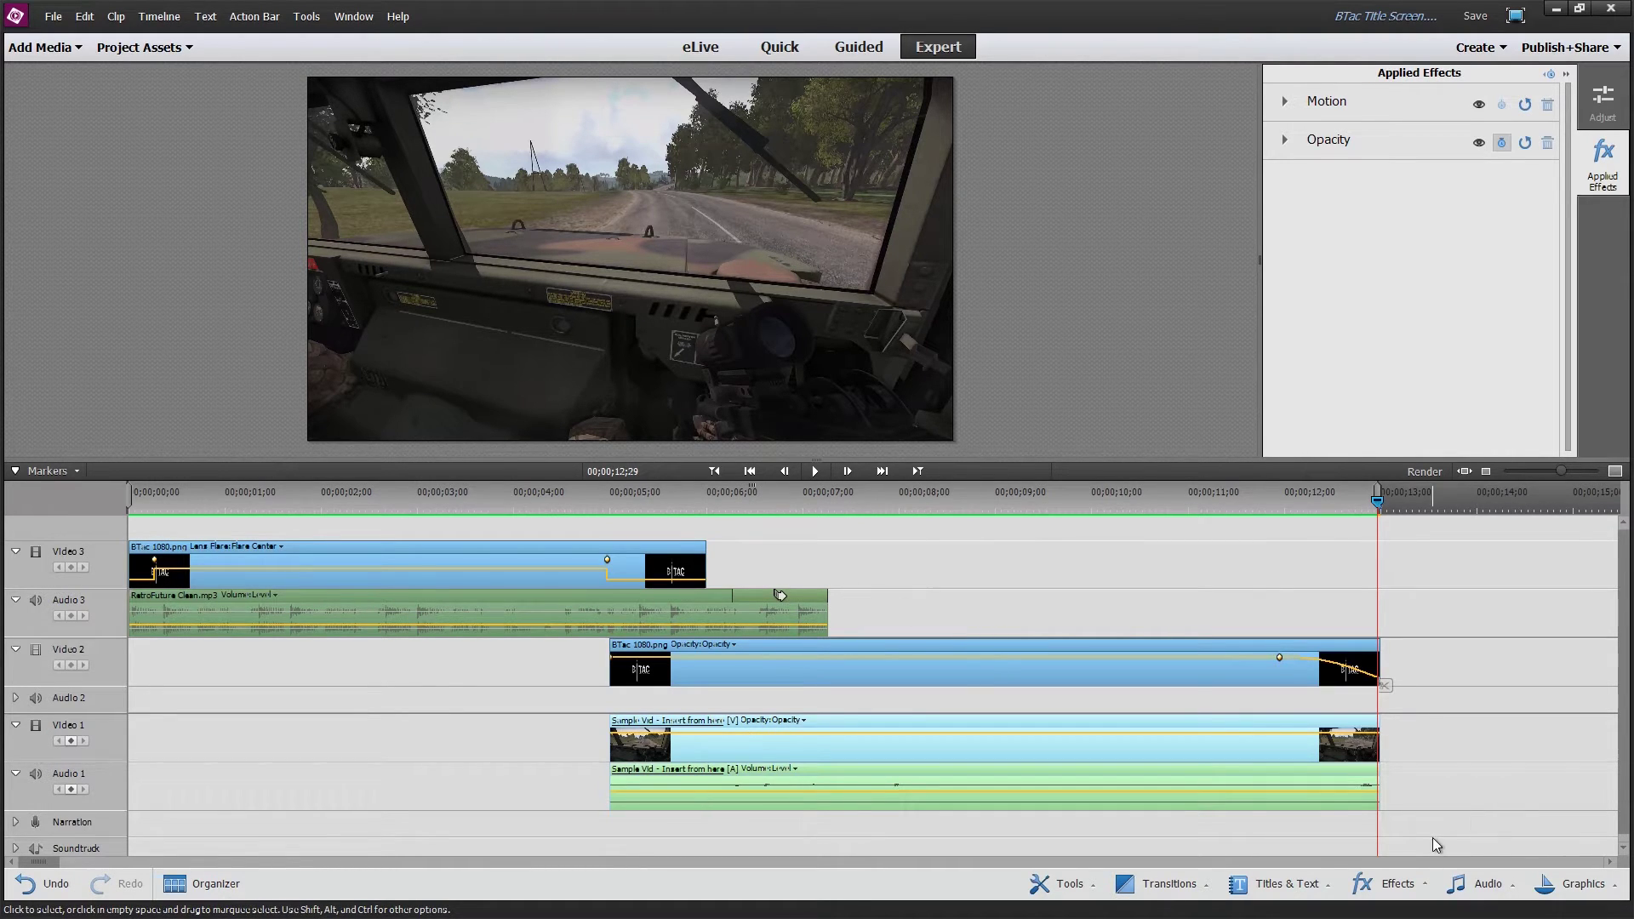
{"action": "left_click_drag", "start_coordinate": [1424, 829], "coordinate": [99, 539]}
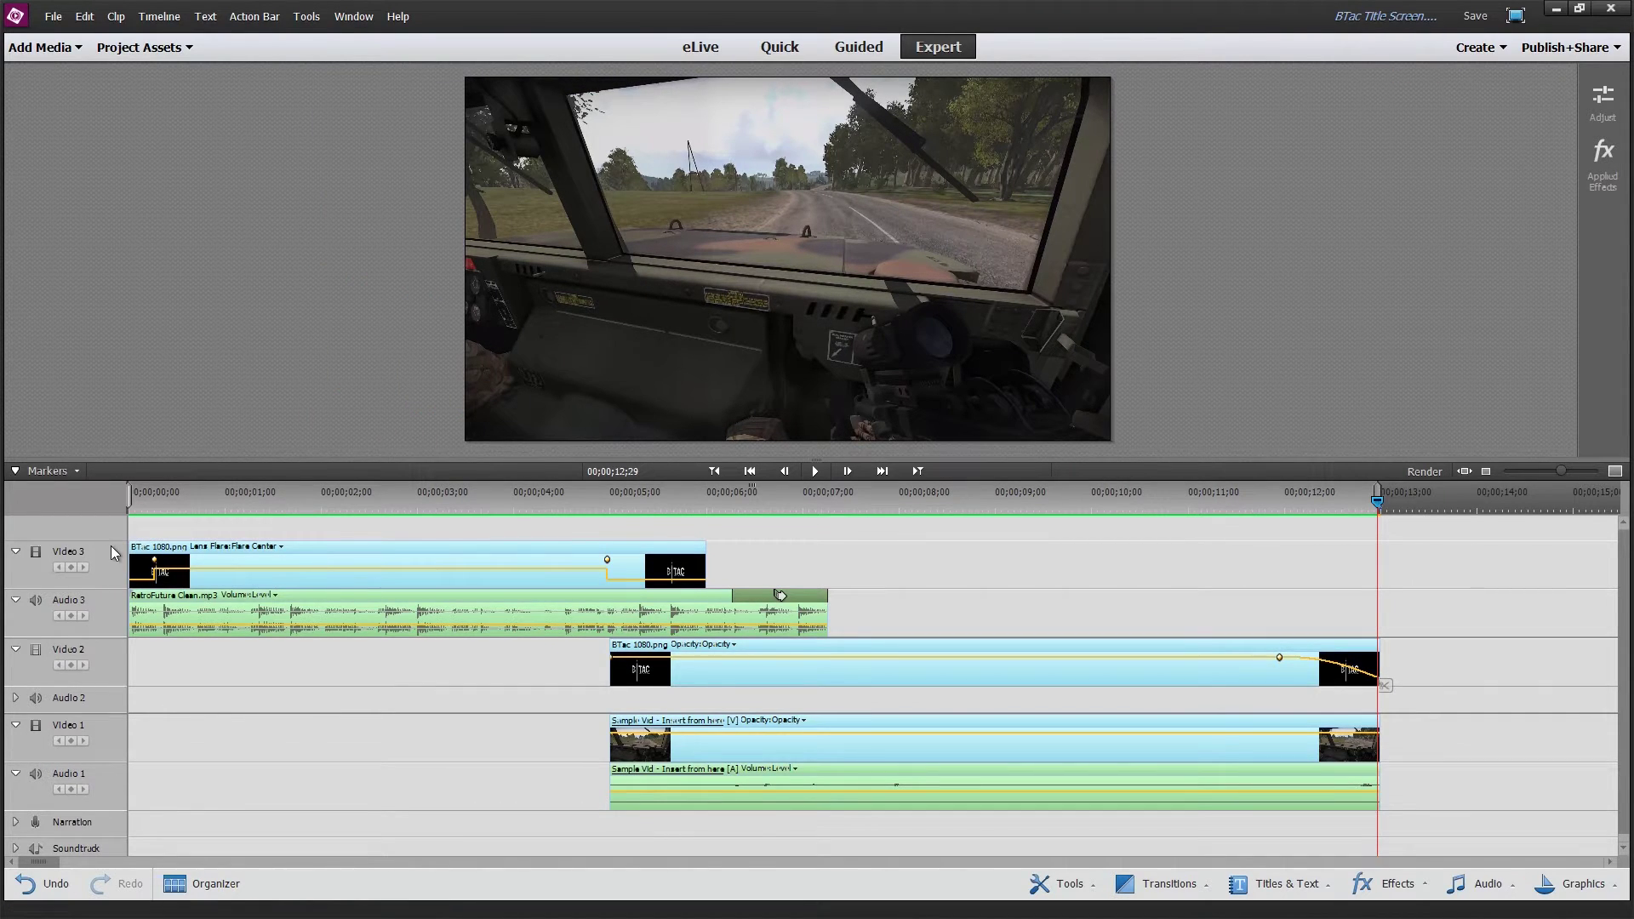
{"action": "key", "text": "Delete"}
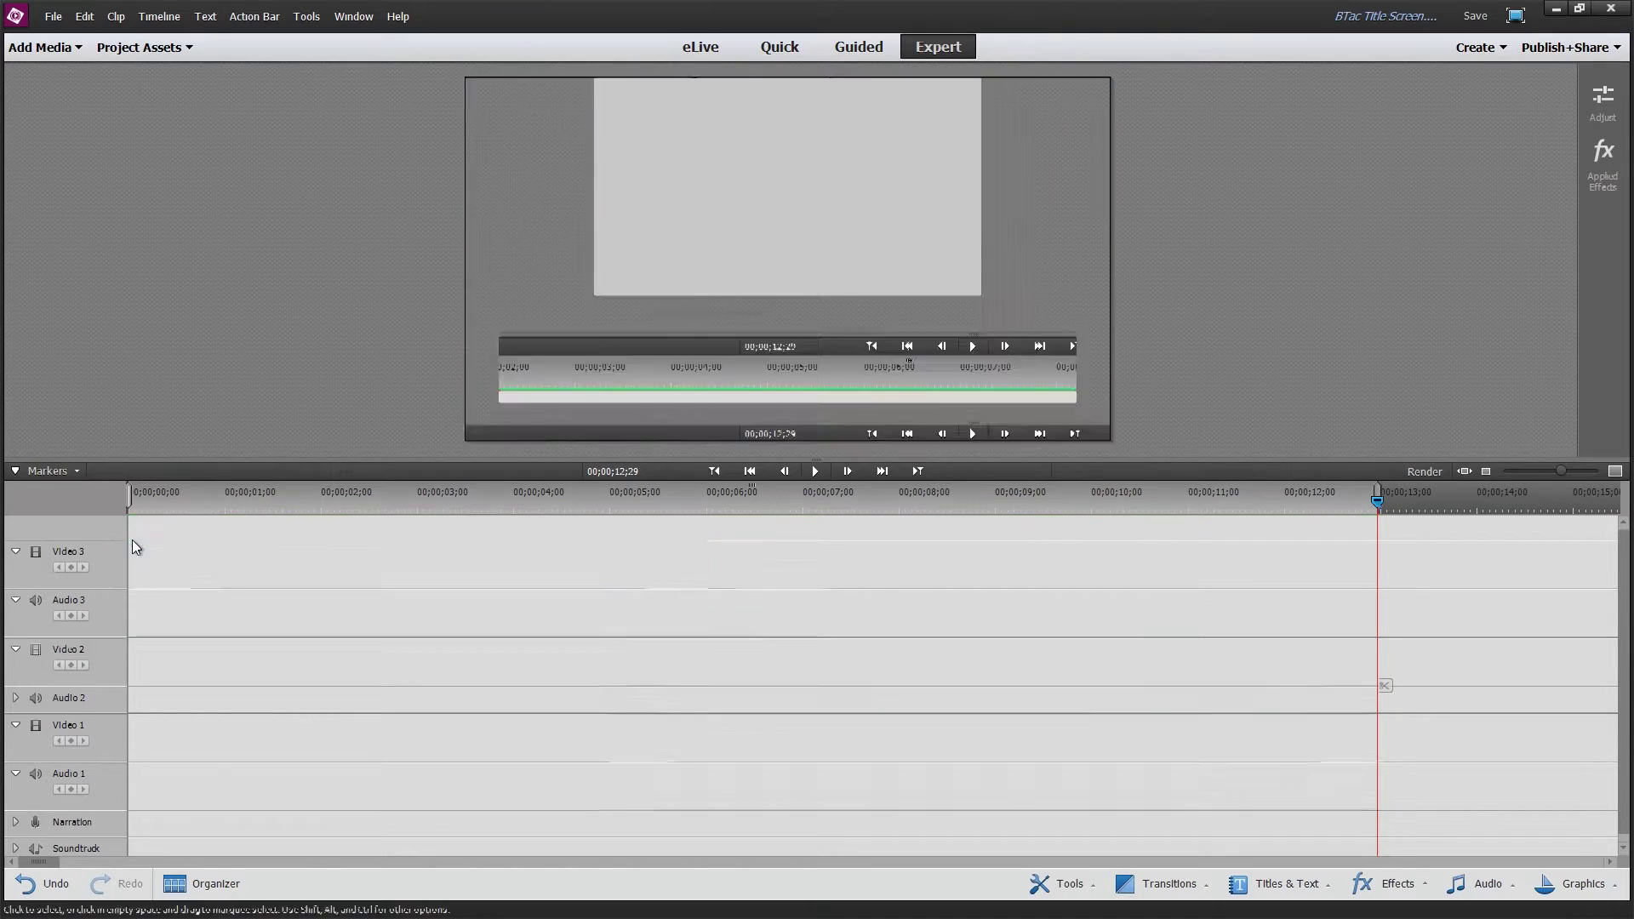
Step: Save the project as 'BTac Title Screen2' and list its media in Project Assets
{"action": "left_click", "coordinate": [53, 16]}
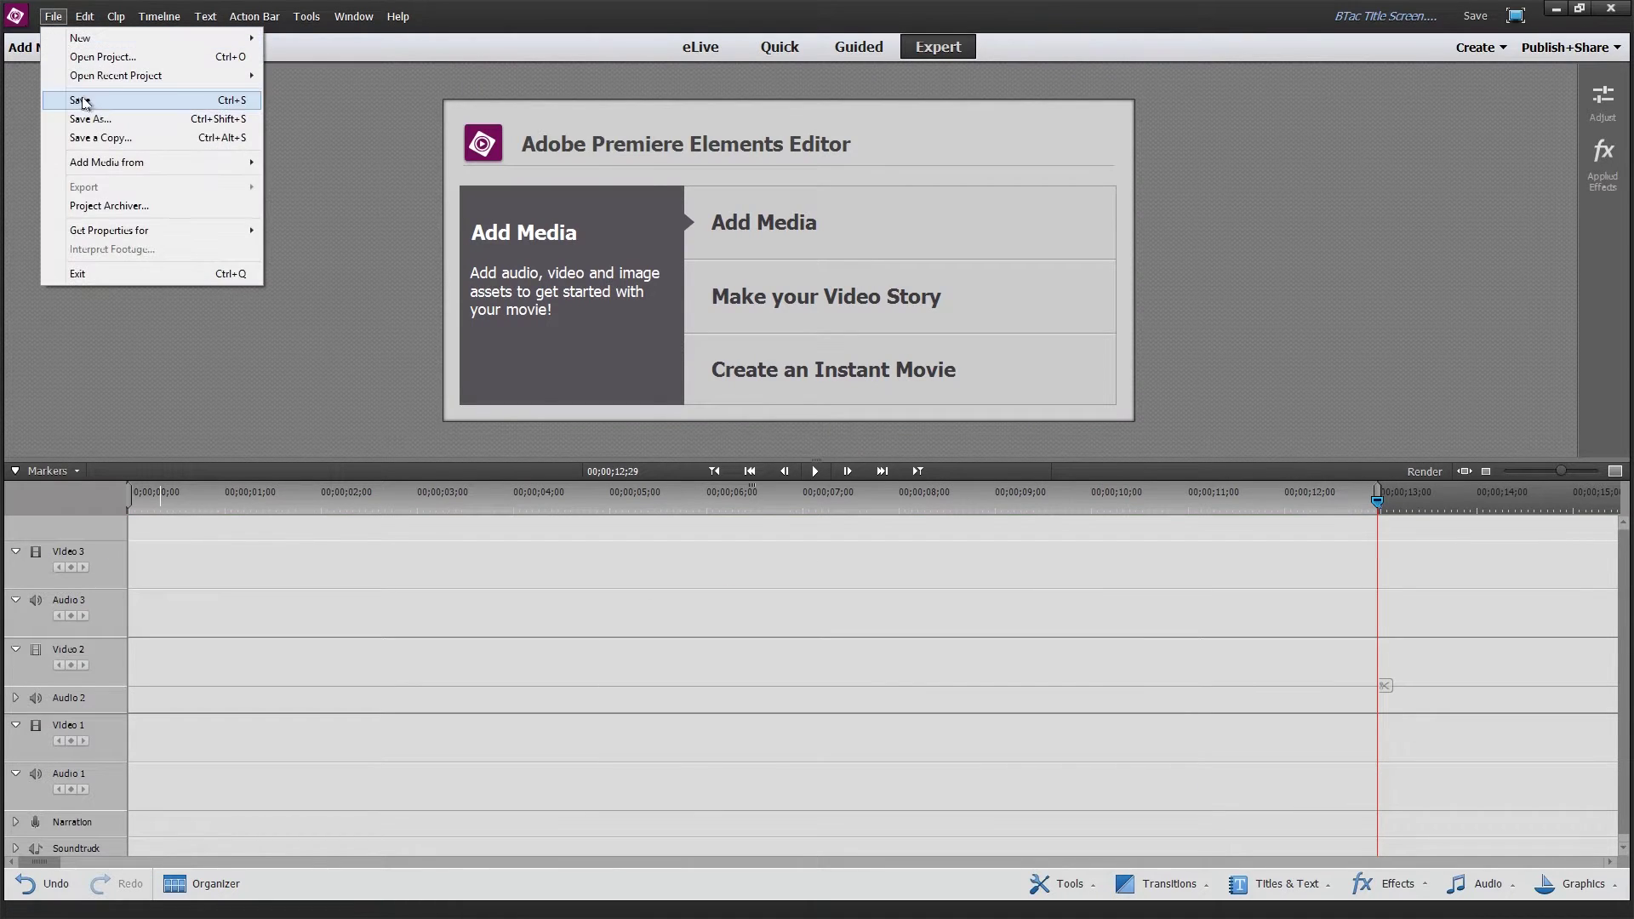
{"action": "left_click", "coordinate": [96, 120]}
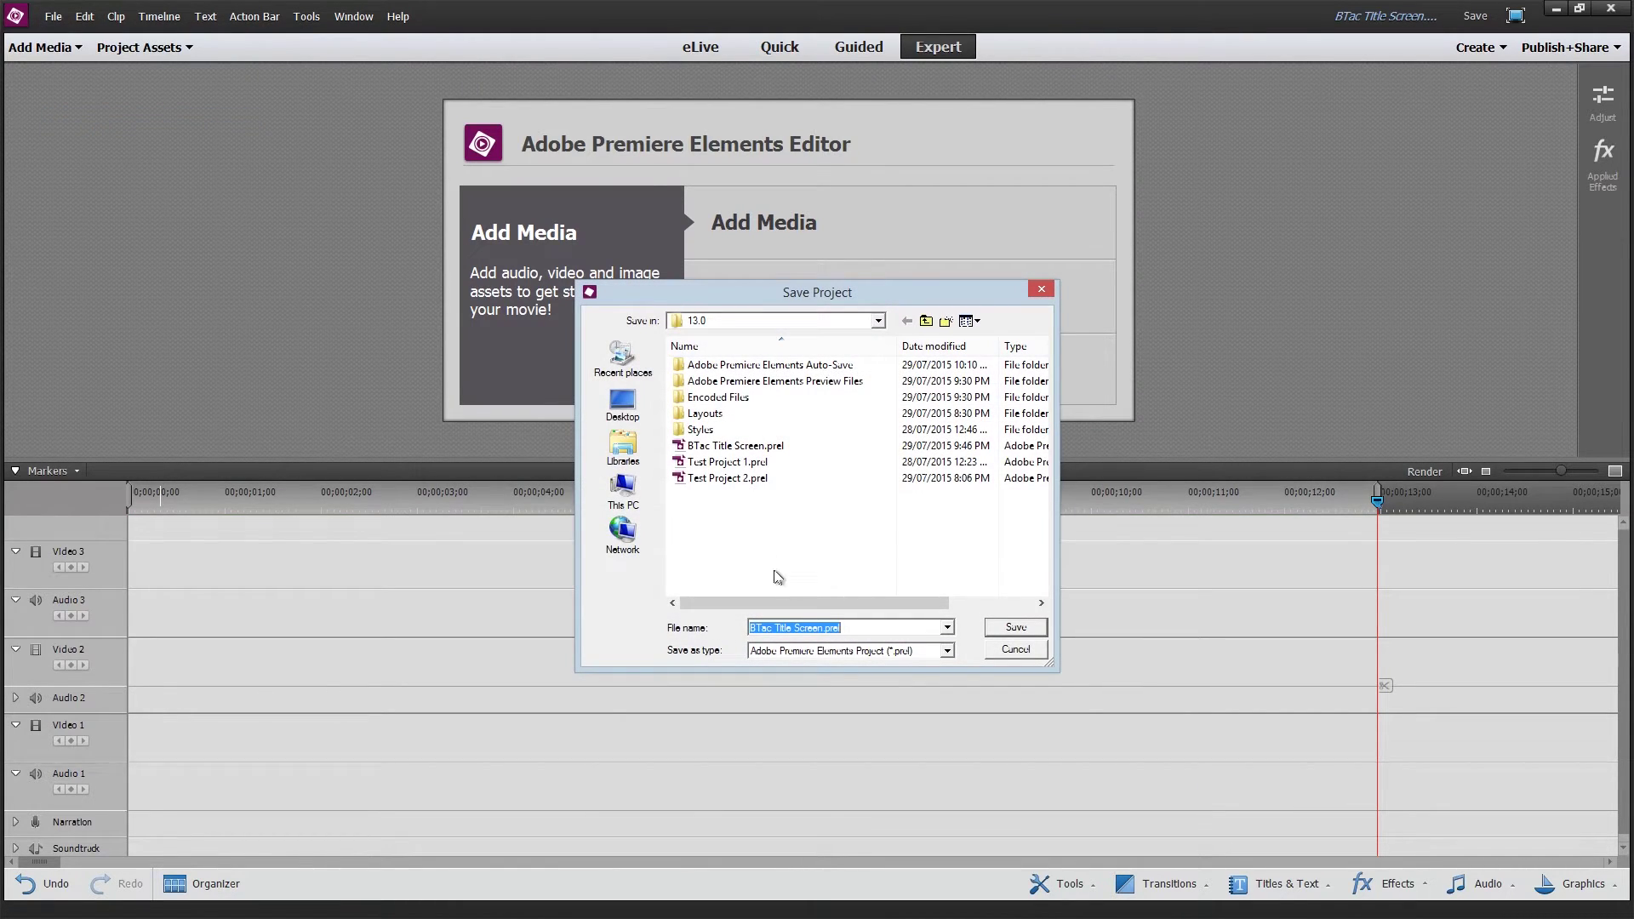
{"action": "left_click", "coordinate": [819, 628]}
{"action": "type", "text": "2"}
{"action": "left_click", "coordinate": [1022, 634]}
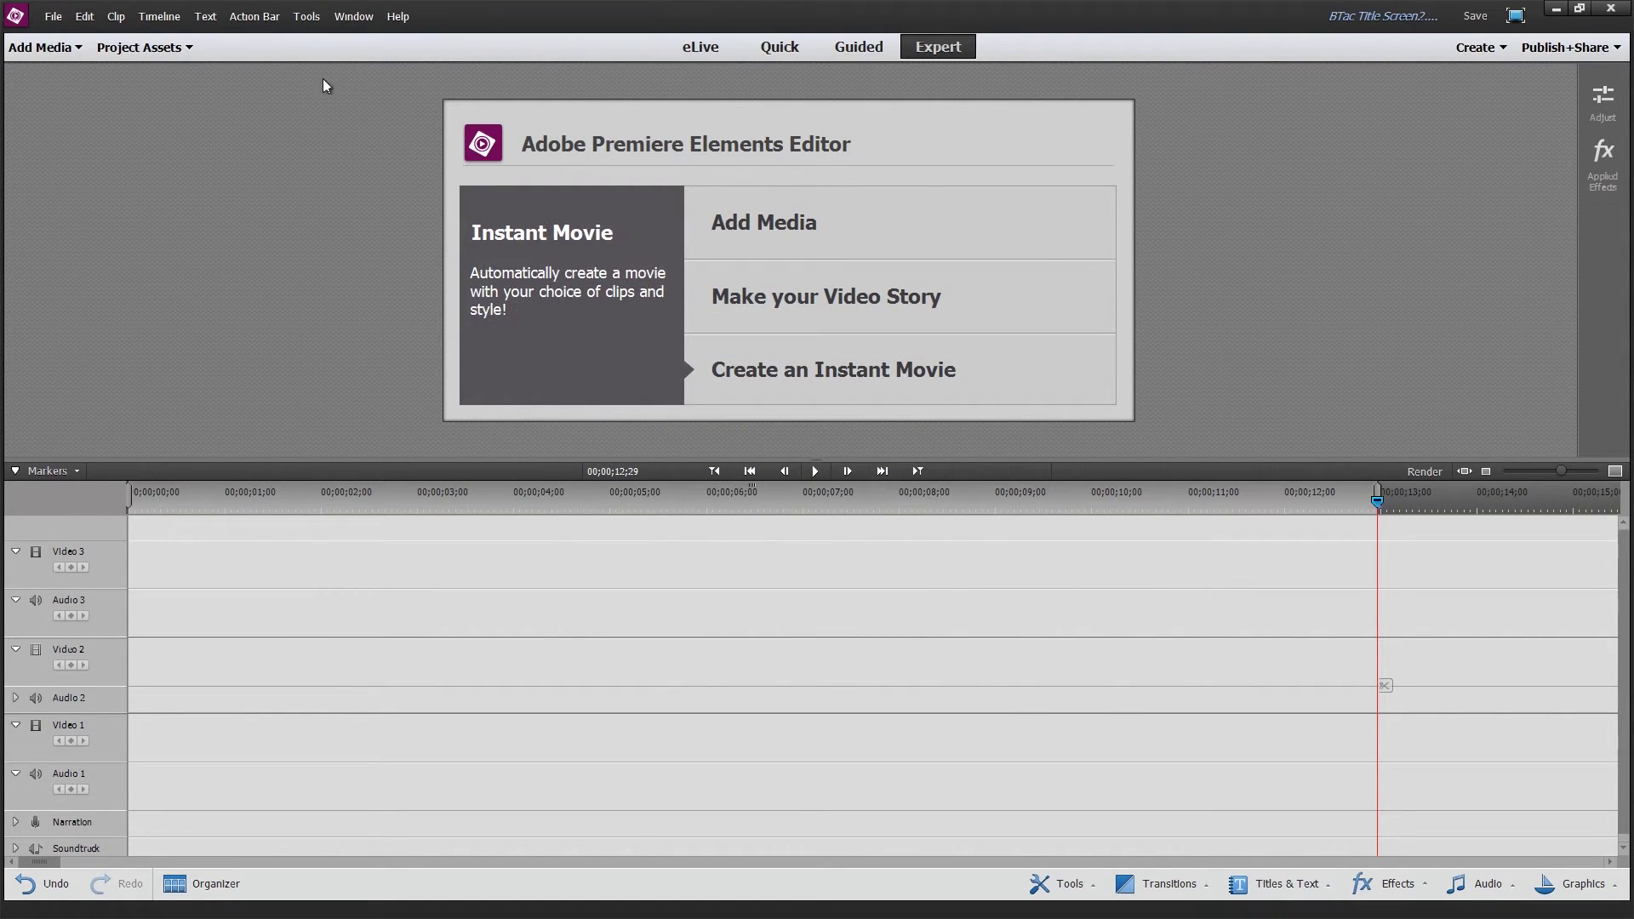
{"action": "left_click", "coordinate": [139, 47]}
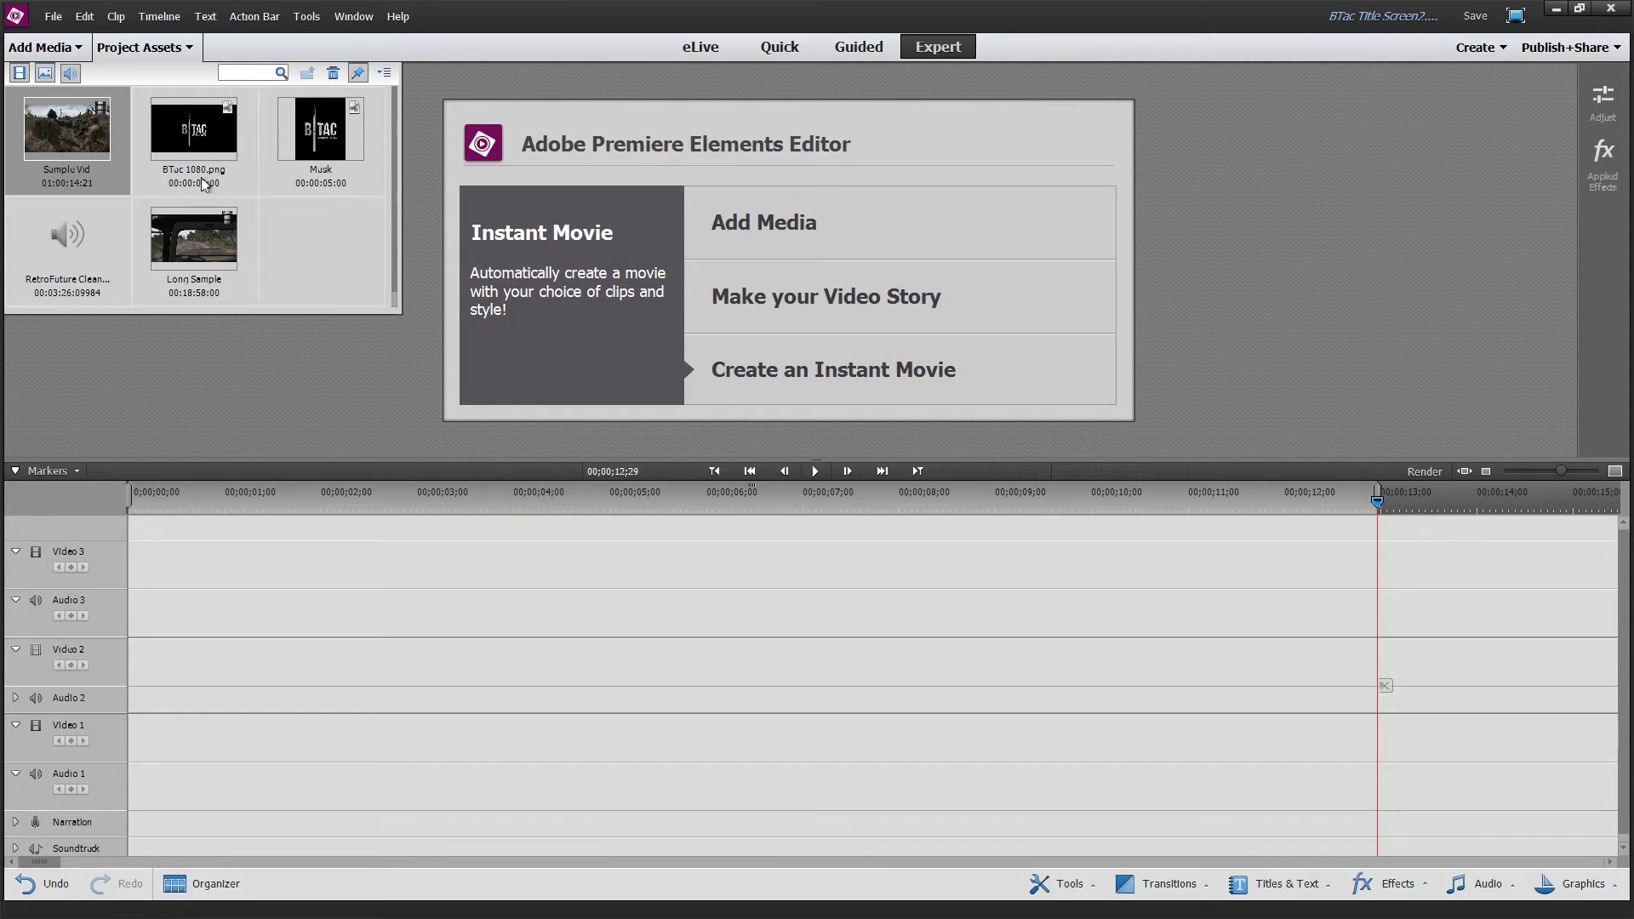
Step: Place BTac 1080.png at the start of Video 3 without SmartFix, preview it, then drop a copy onto Video 2
{"action": "left_click_drag", "start_coordinate": [197, 141], "coordinate": [127, 573]}
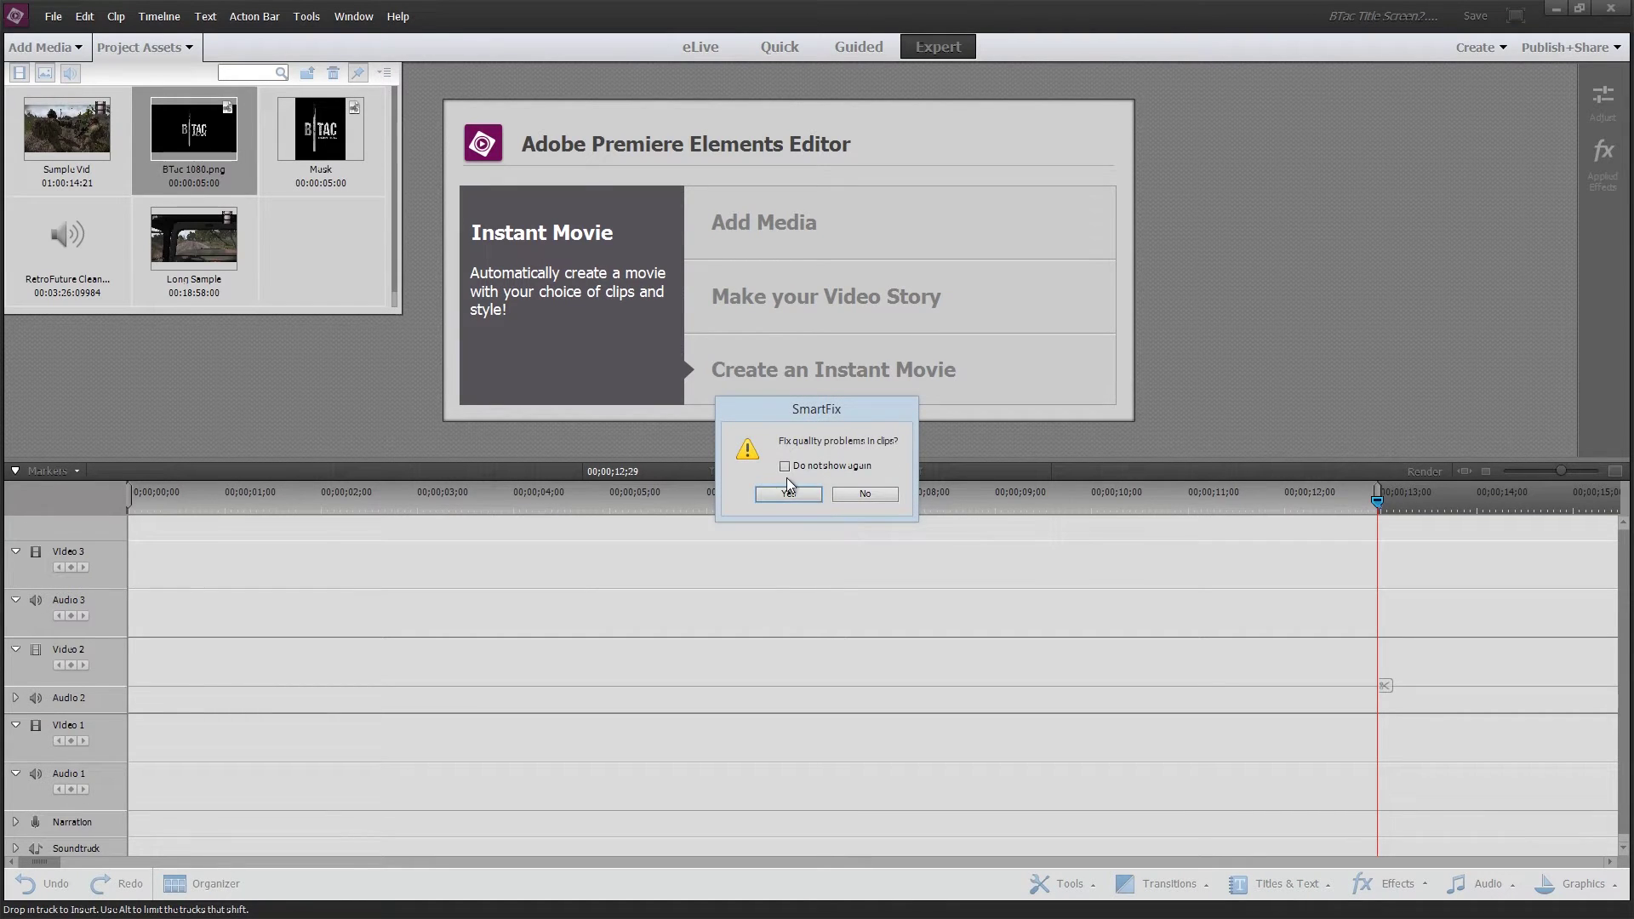
{"action": "left_click", "coordinate": [854, 498]}
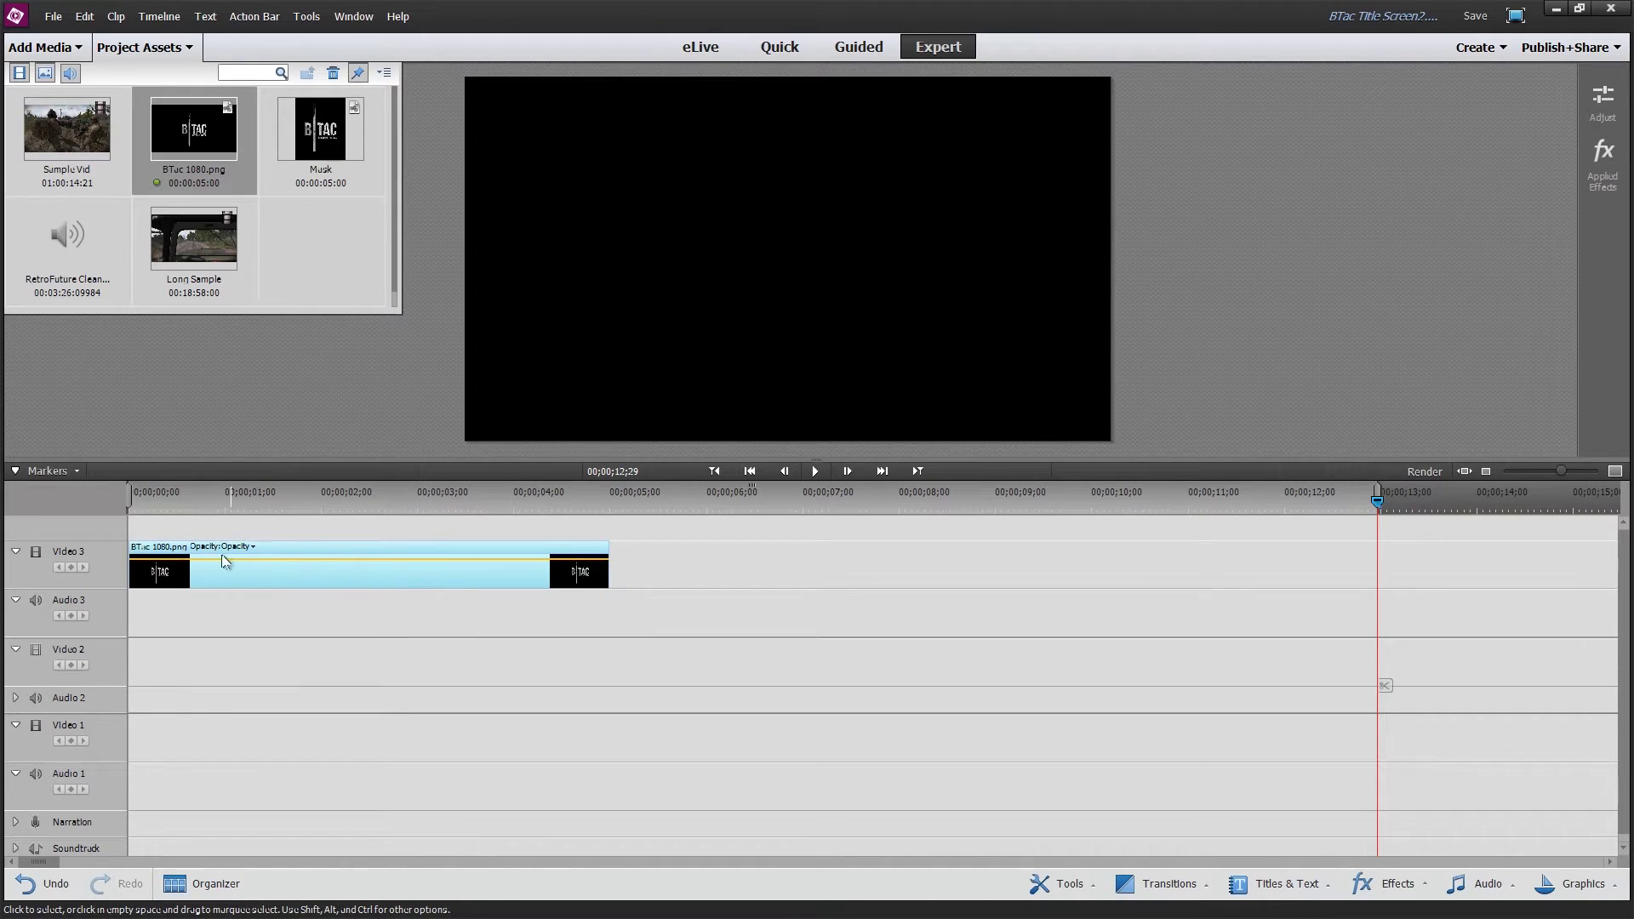
{"action": "left_click", "coordinate": [814, 470]}
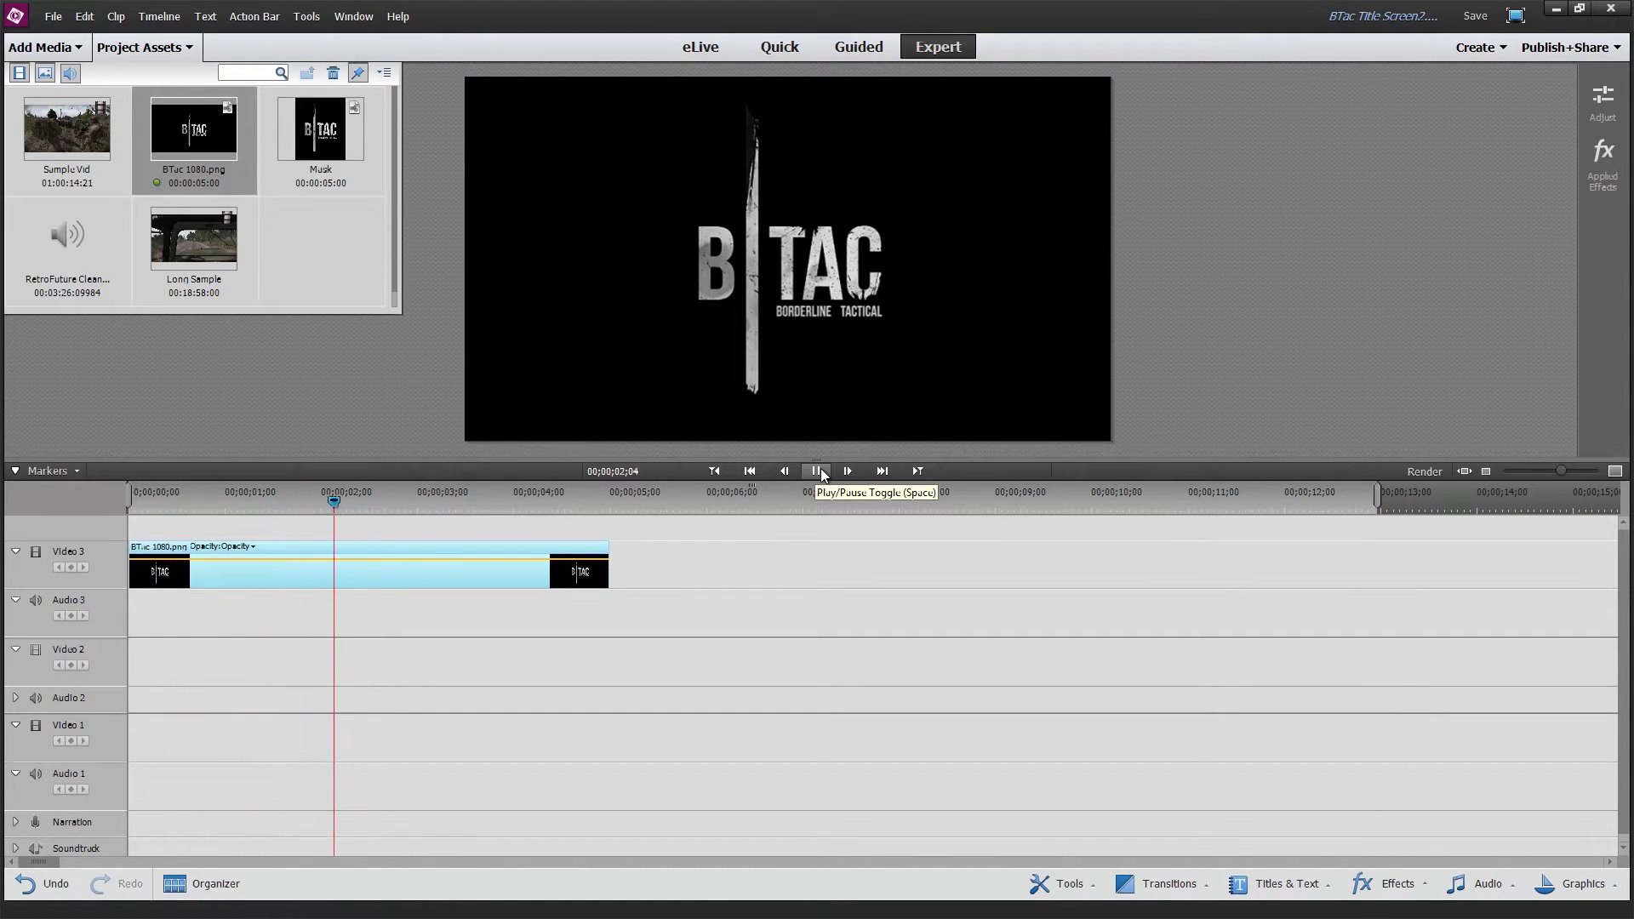
{"action": "left_click", "coordinate": [817, 471]}
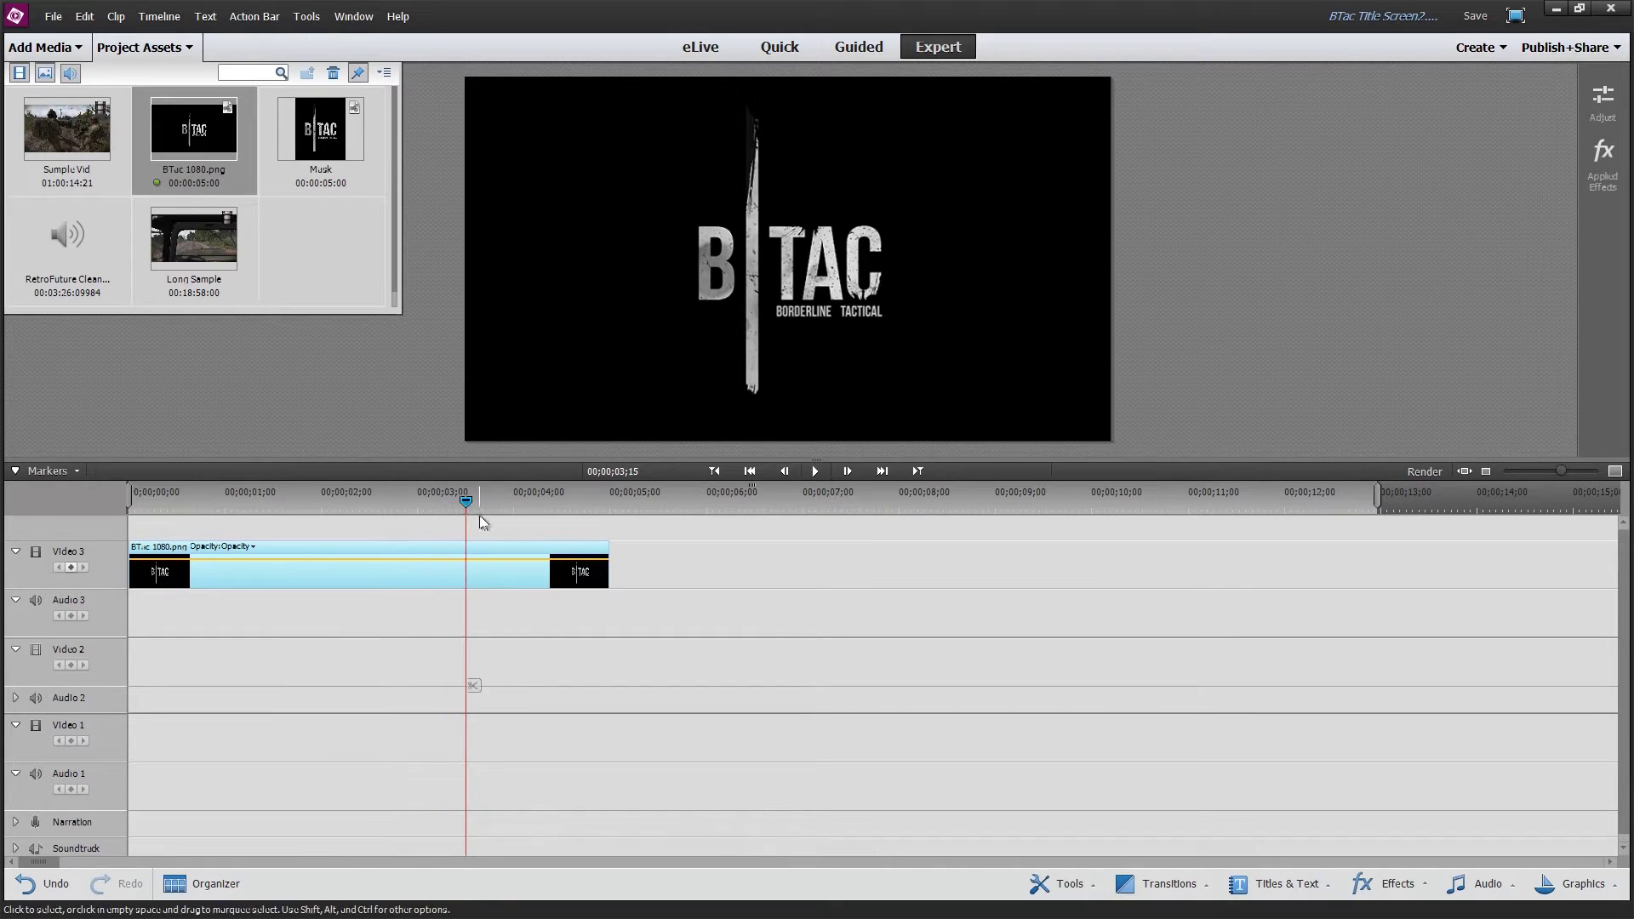
{"action": "left_click_drag", "start_coordinate": [466, 495], "coordinate": [124, 478]}
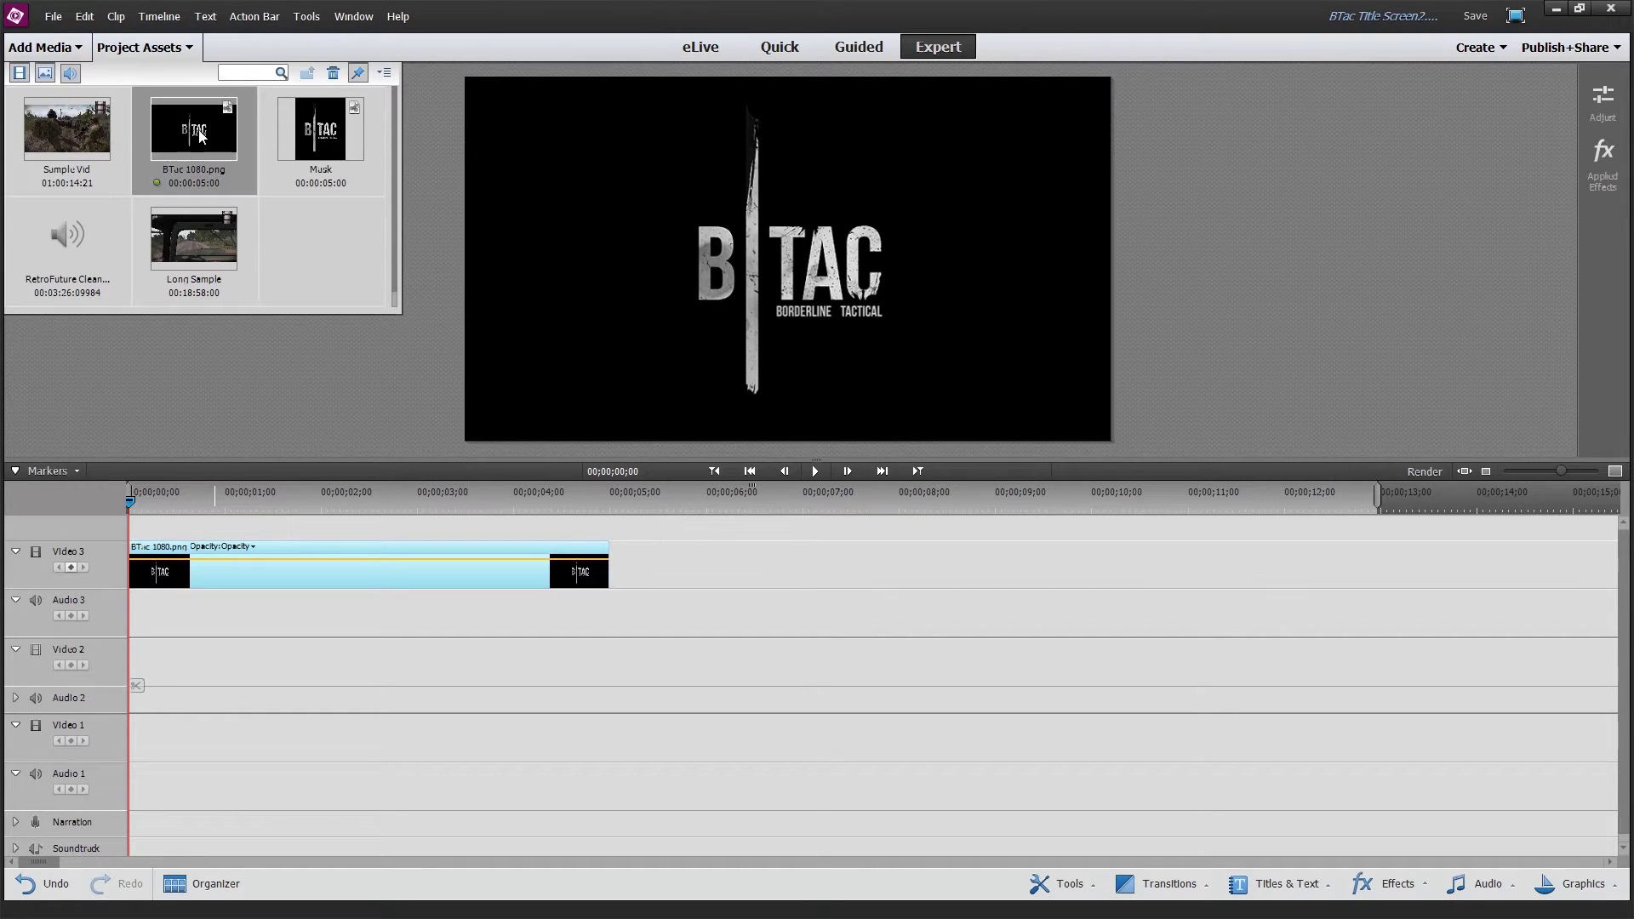
{"action": "left_click_drag", "start_coordinate": [203, 131], "coordinate": [548, 657]}
Step: Decline SmartFix, add Long Sample to Video 1 aligned with the Video 2 logo, and open that logo's Opacity menu
{"action": "left_click", "coordinate": [864, 493]}
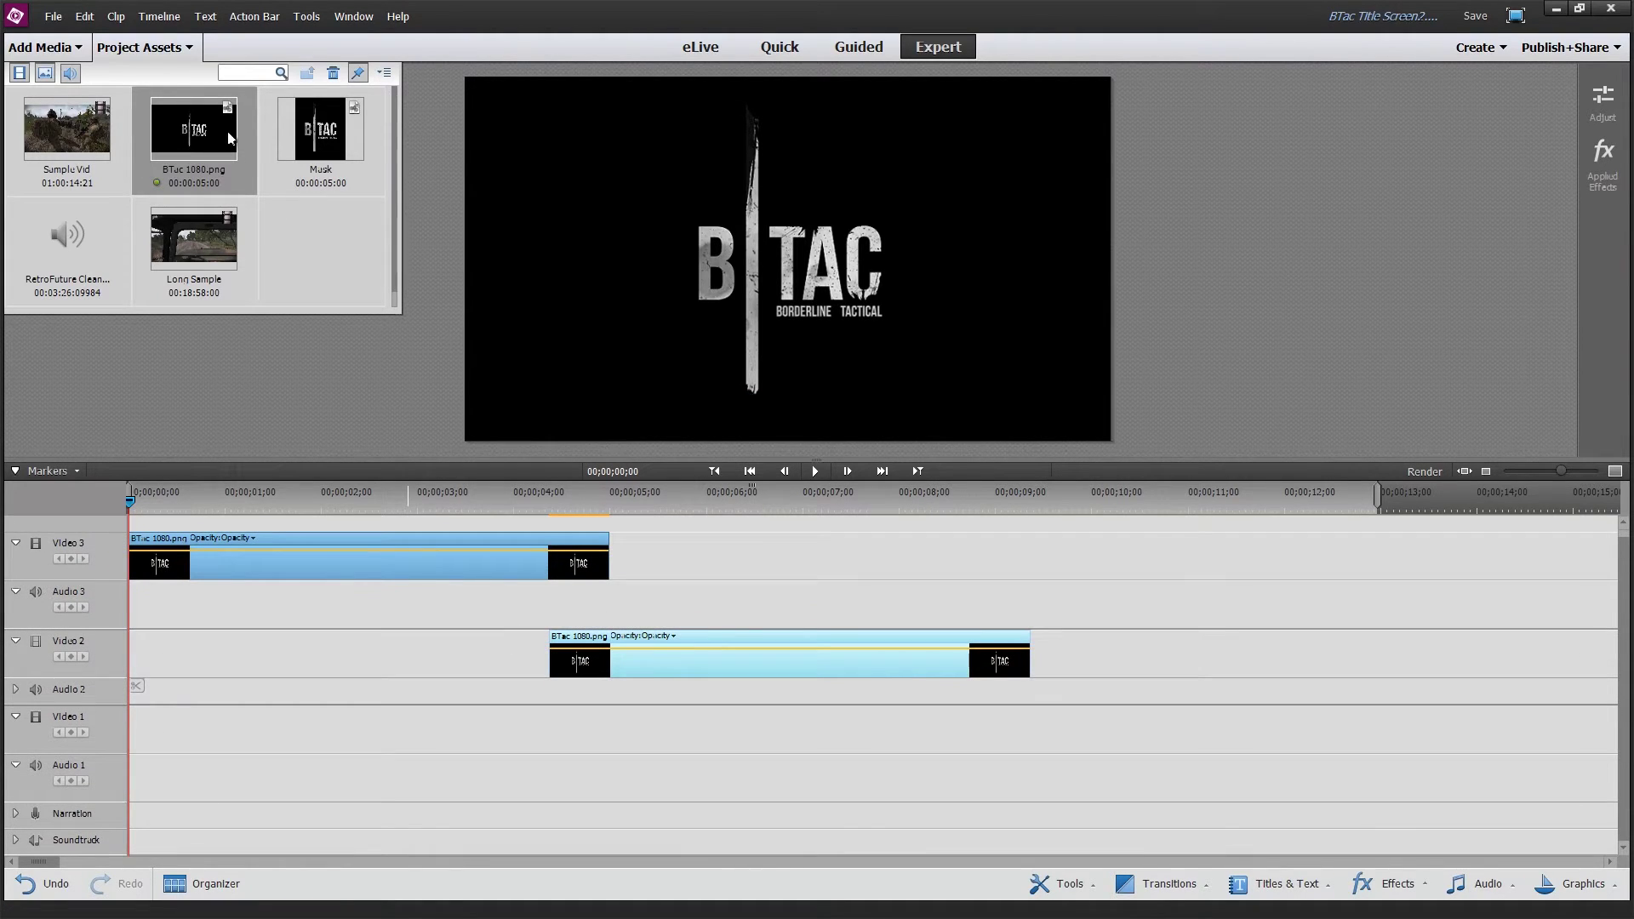
{"action": "left_click_drag", "start_coordinate": [194, 244], "coordinate": [544, 742]}
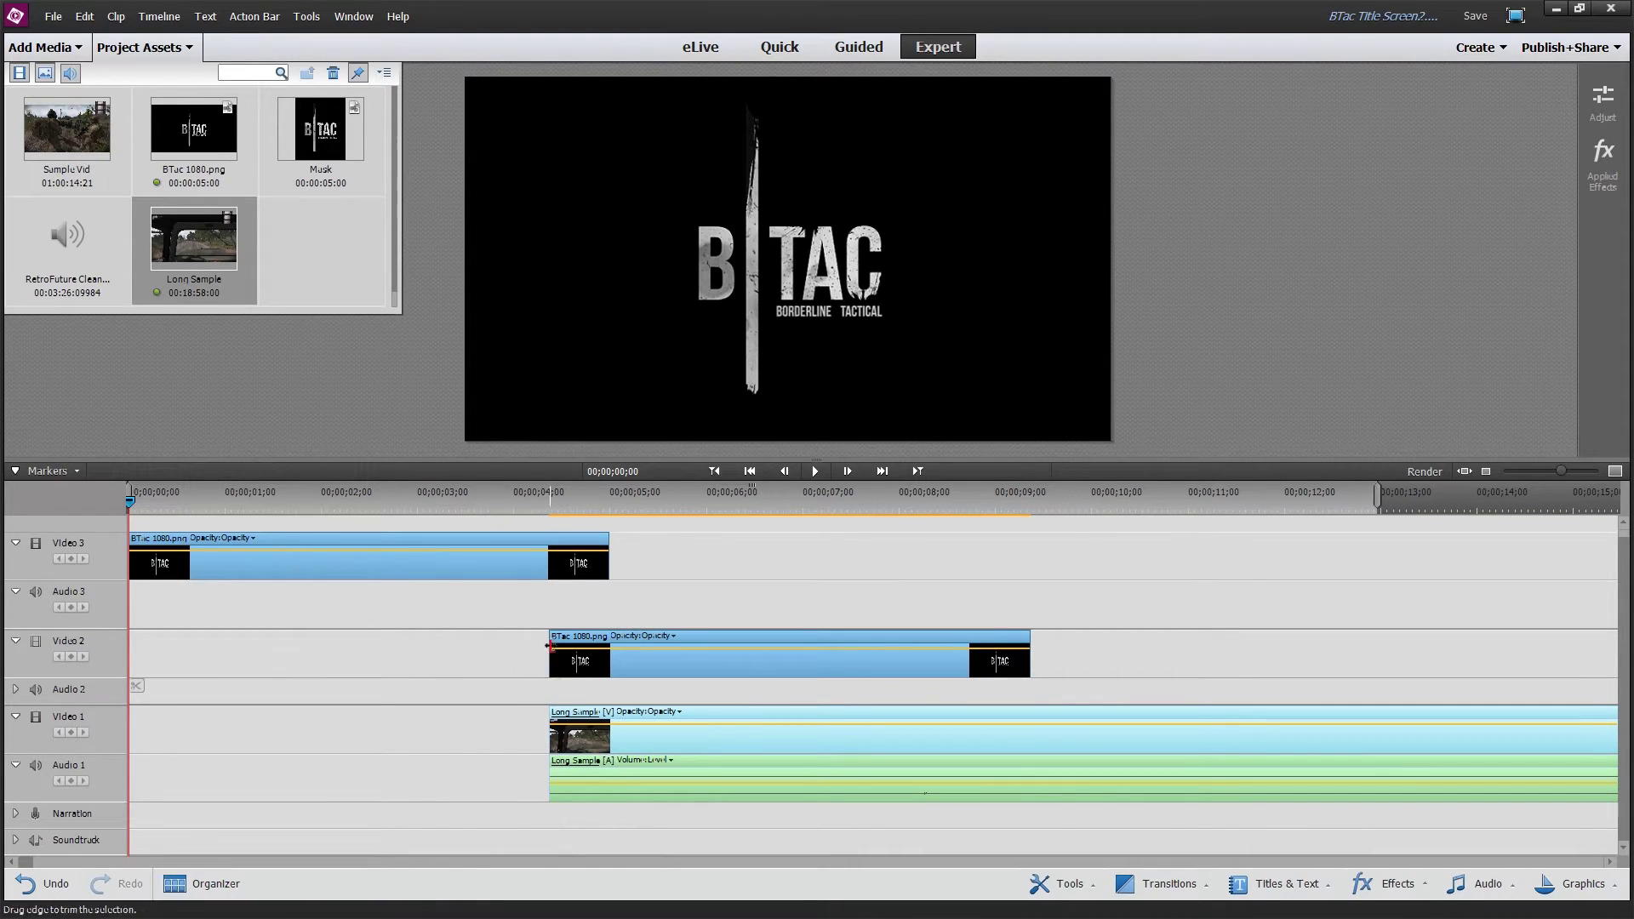
{"action": "left_click_drag", "start_coordinate": [568, 737], "coordinate": [570, 739]}
{"action": "left_click", "coordinate": [677, 657]}
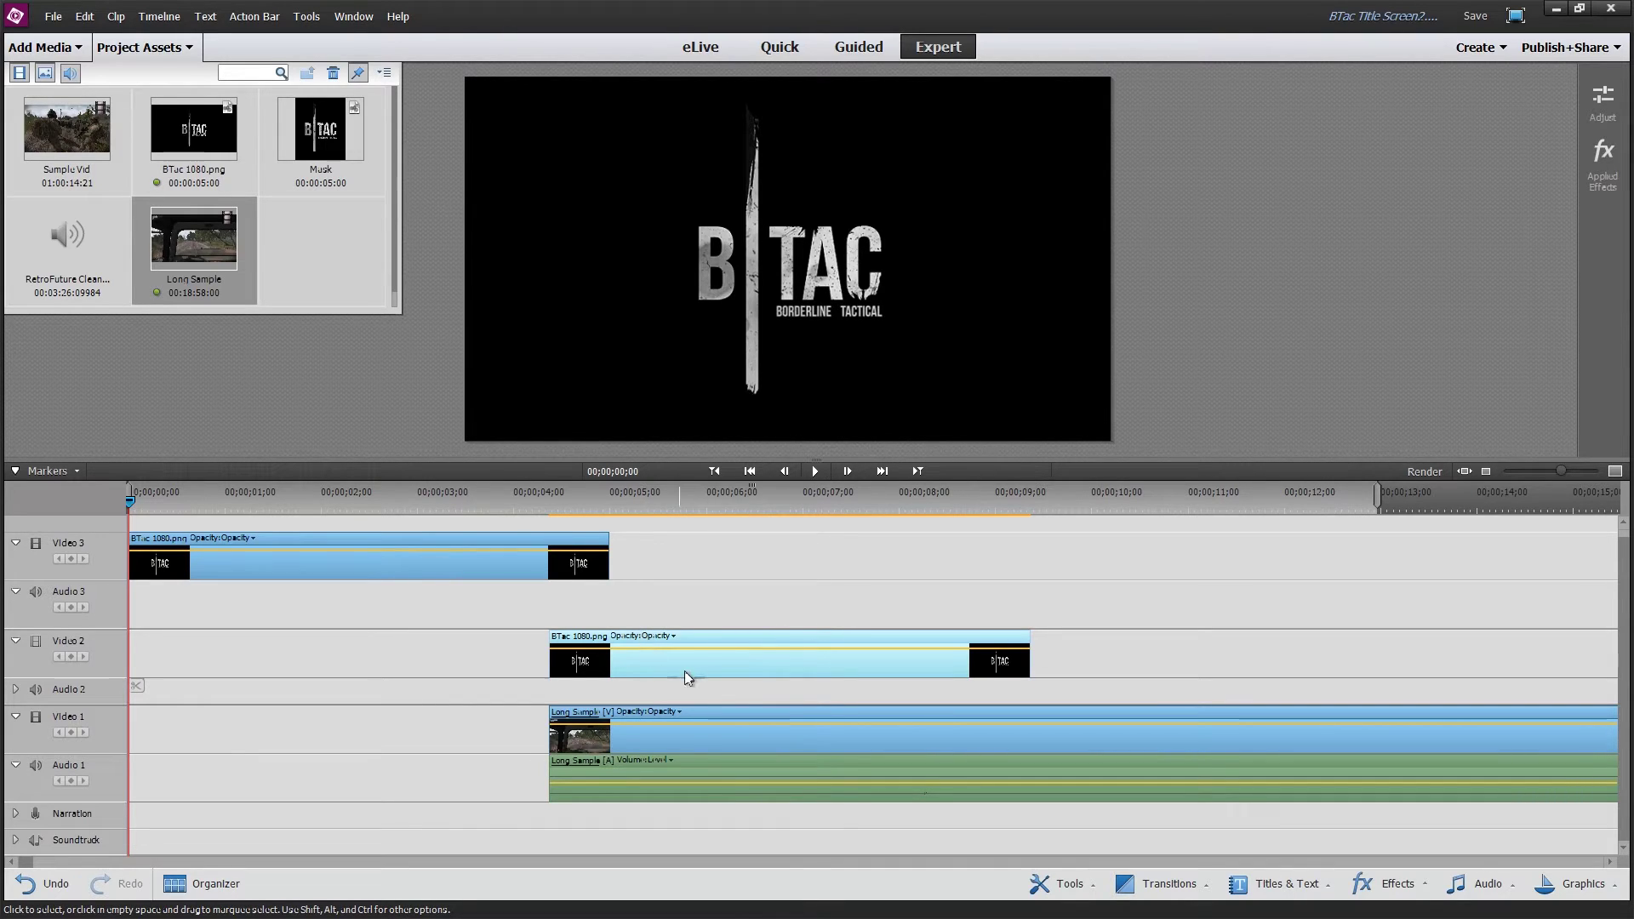
{"action": "left_click", "coordinate": [630, 644]}
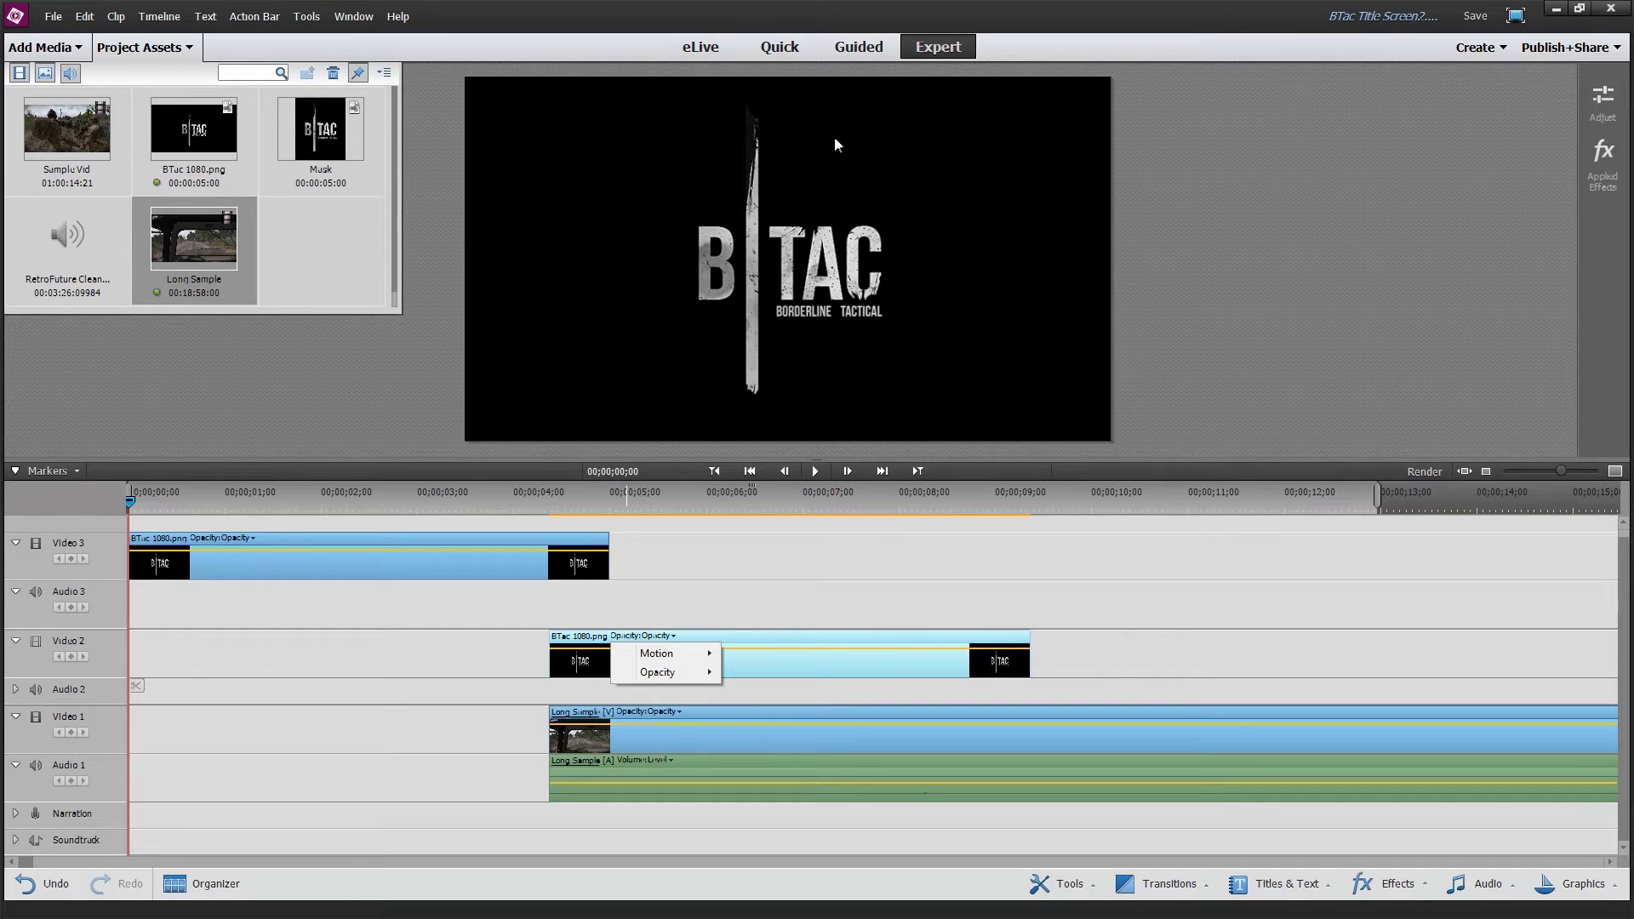
Step: Undo the stray property change and hide the Project Assets panel
{"action": "left_click", "coordinate": [737, 645]}
{"action": "key", "text": "ctrl+z"}
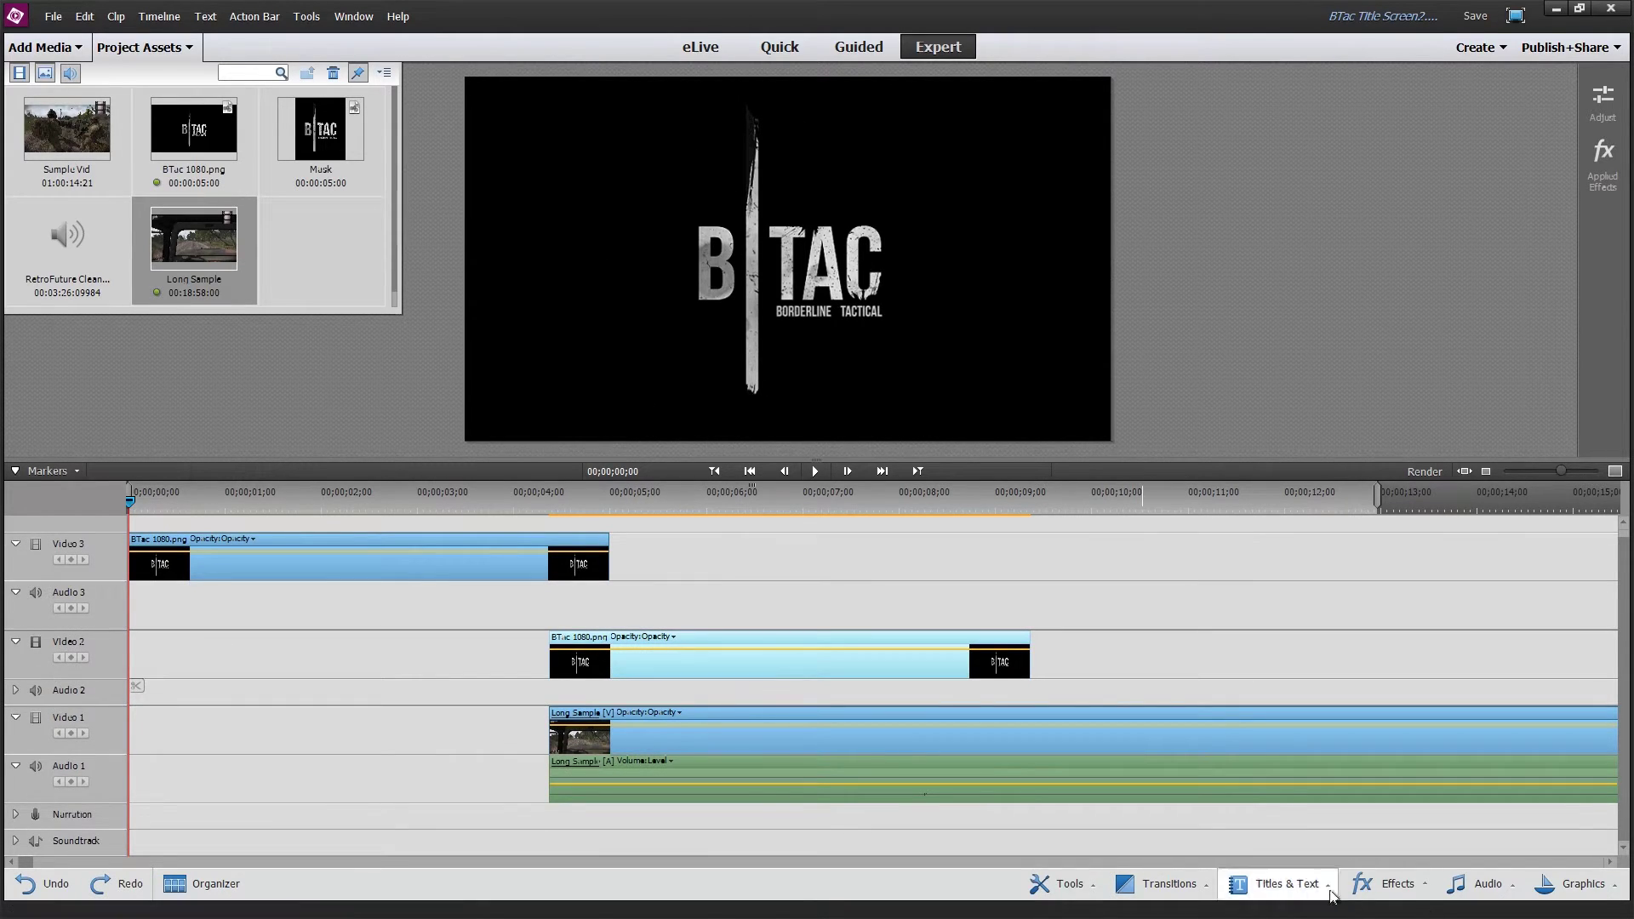
{"action": "left_click", "coordinate": [1427, 893]}
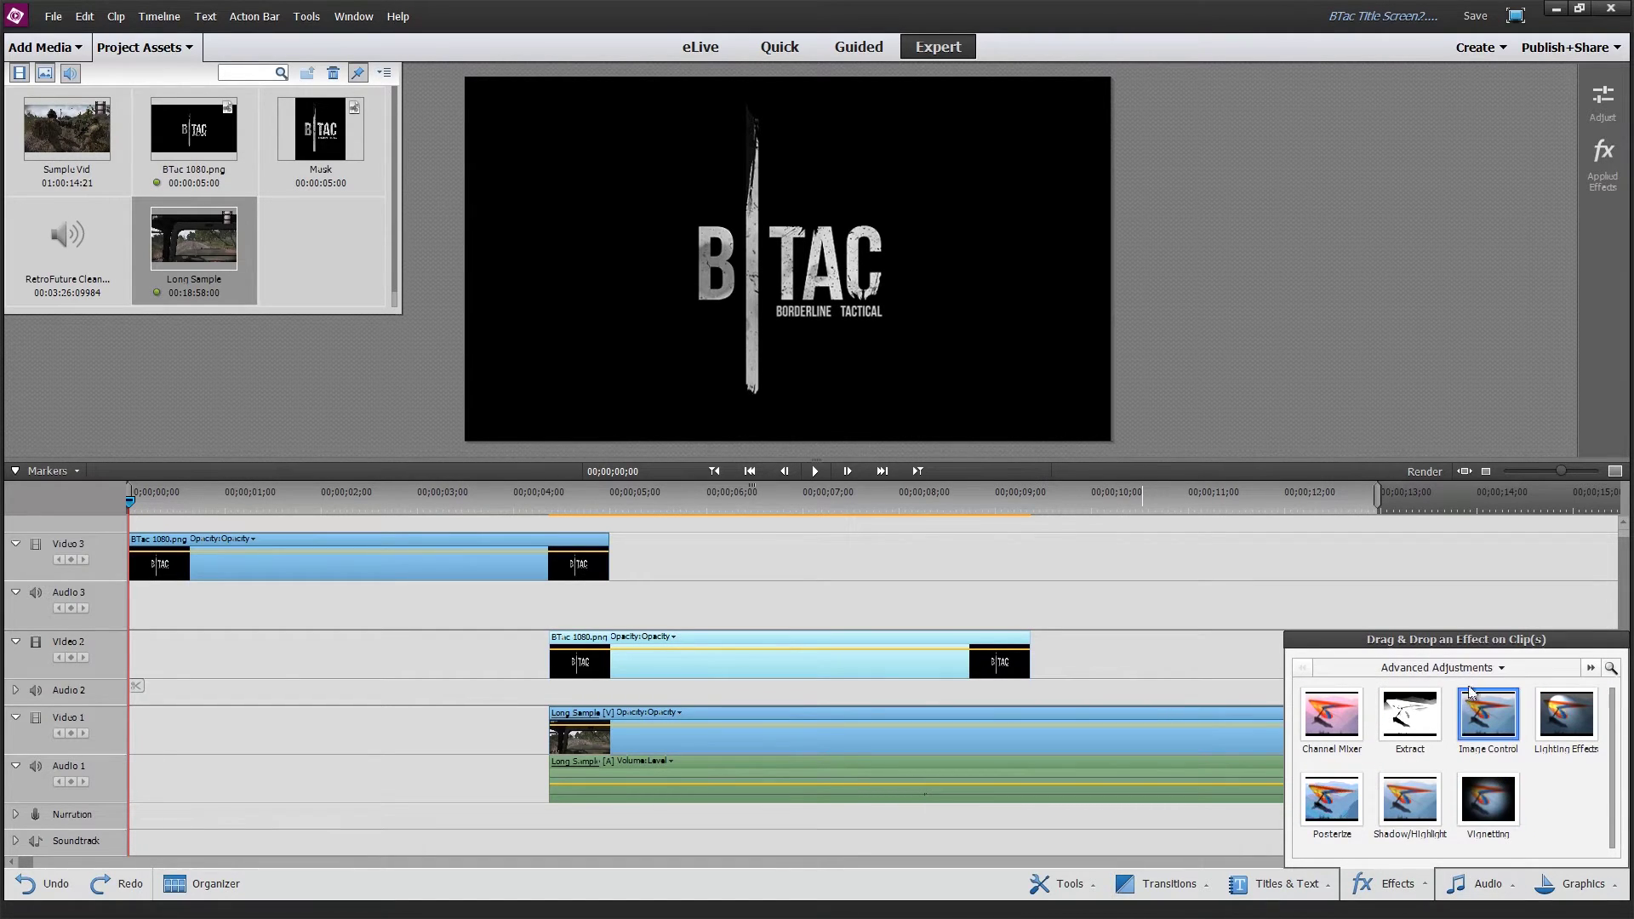
{"action": "left_click_drag", "start_coordinate": [1463, 694], "coordinate": [1276, 315]}
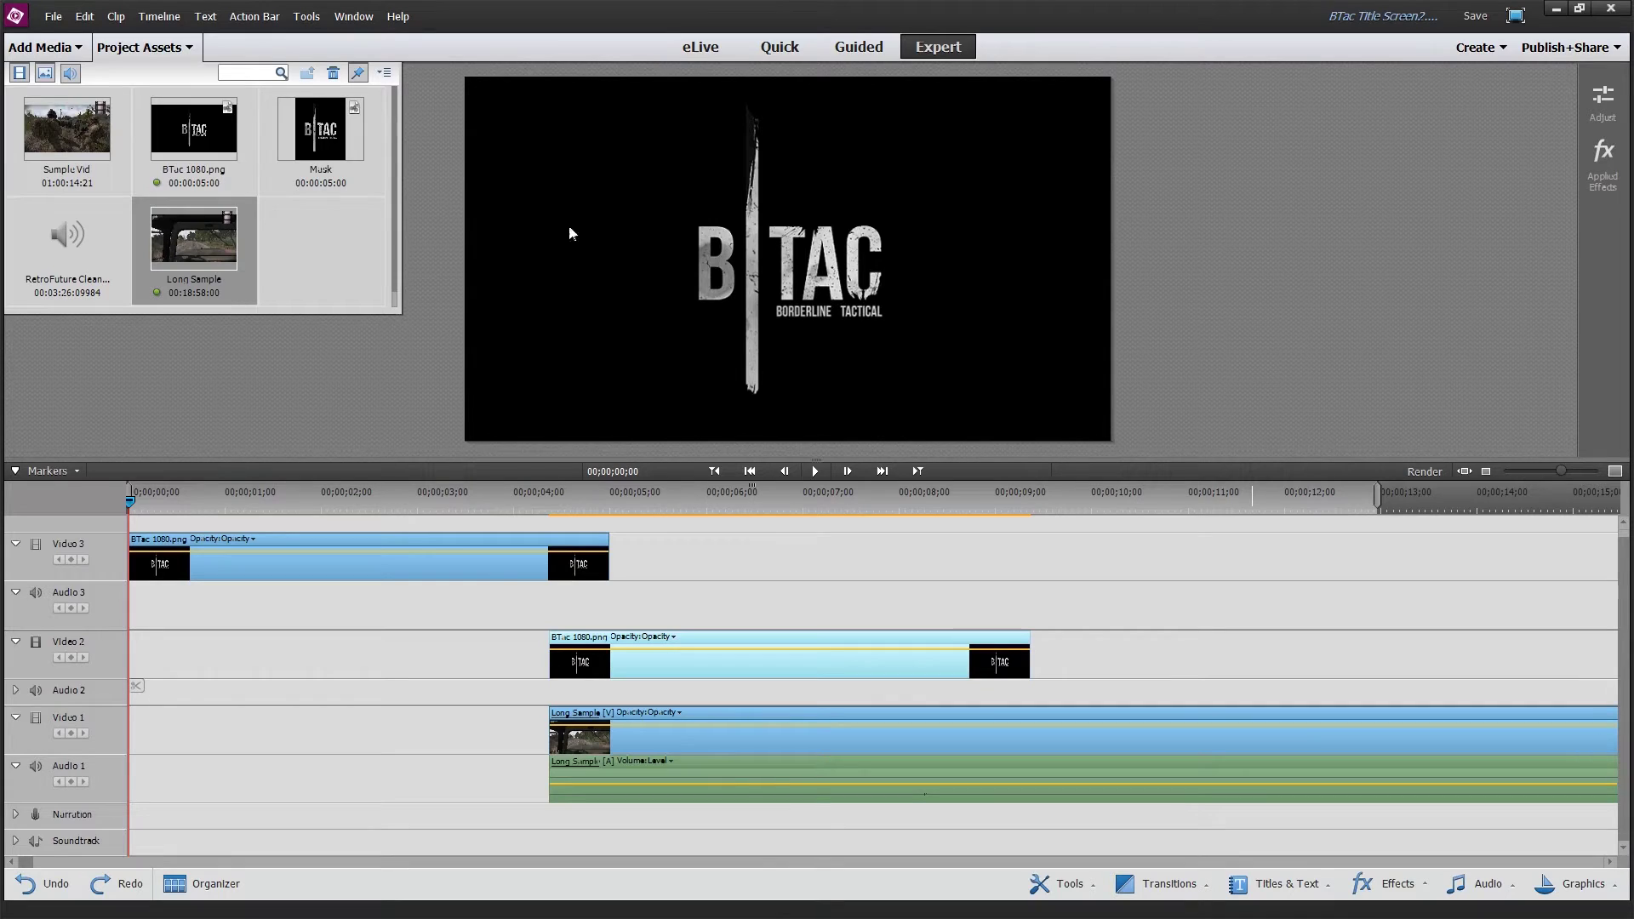
{"action": "left_click", "coordinate": [138, 51]}
Step: Show the Keying effects category and select Image Matte Key
{"action": "left_click", "coordinate": [1387, 886]}
{"action": "left_click", "coordinate": [1438, 668]}
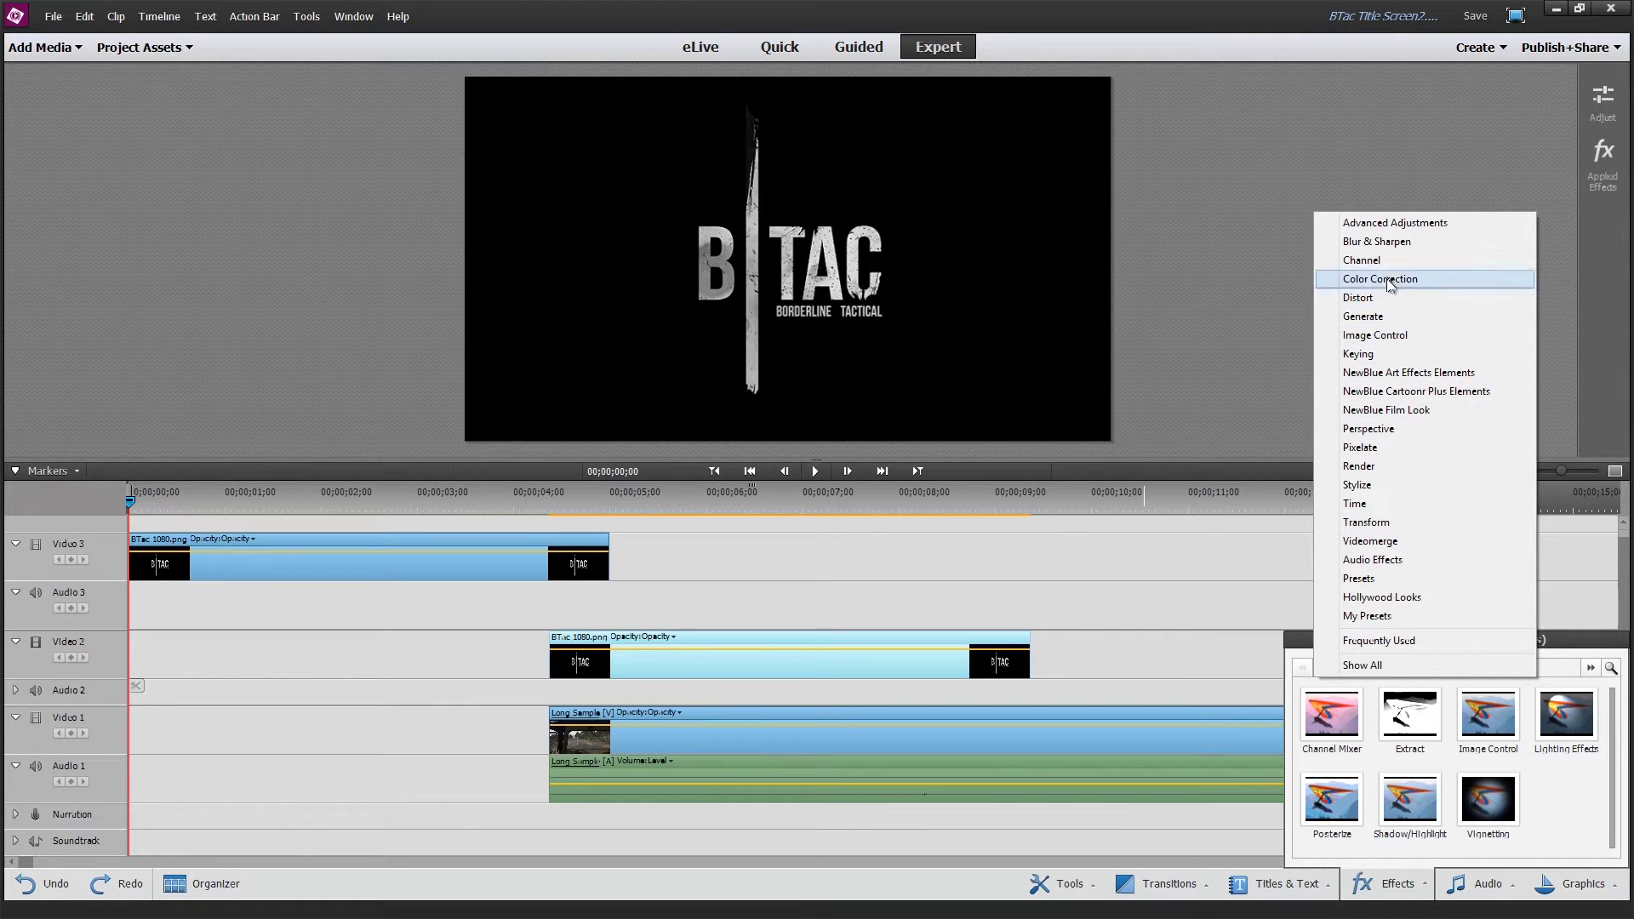
{"action": "left_click", "coordinate": [1403, 357]}
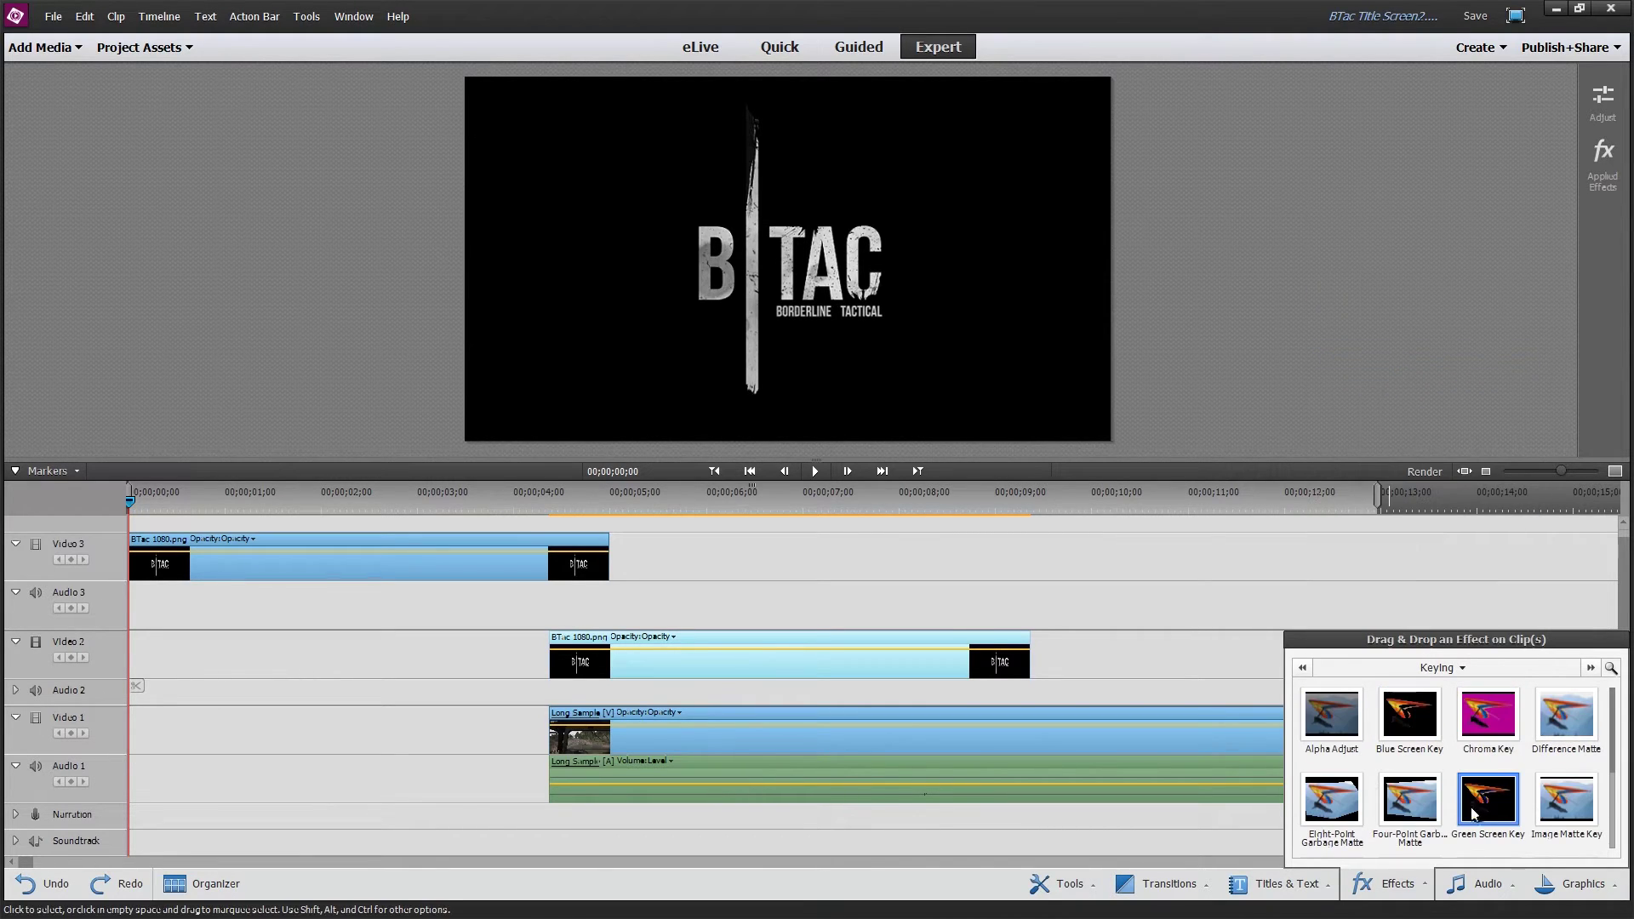
{"action": "scroll", "coordinate": [1464, 817], "scroll_direction": "down", "scroll_amount": 3}
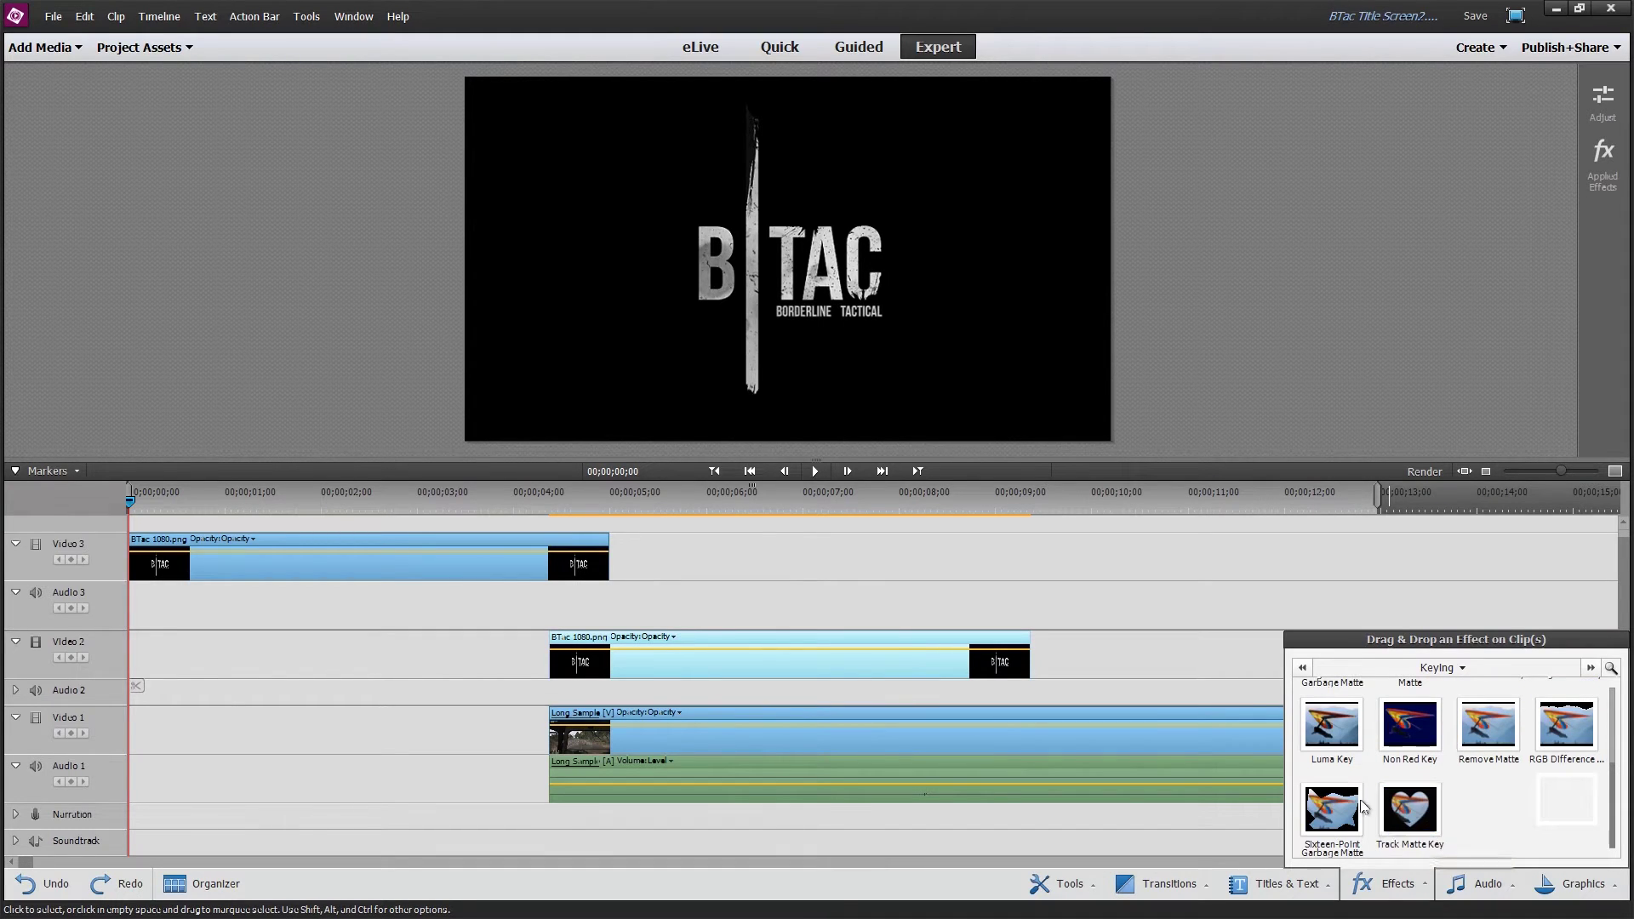
{"action": "scroll", "coordinate": [1460, 828], "scroll_direction": "up", "scroll_amount": 1}
{"action": "scroll", "coordinate": [1460, 829], "scroll_direction": "up", "scroll_amount": 1}
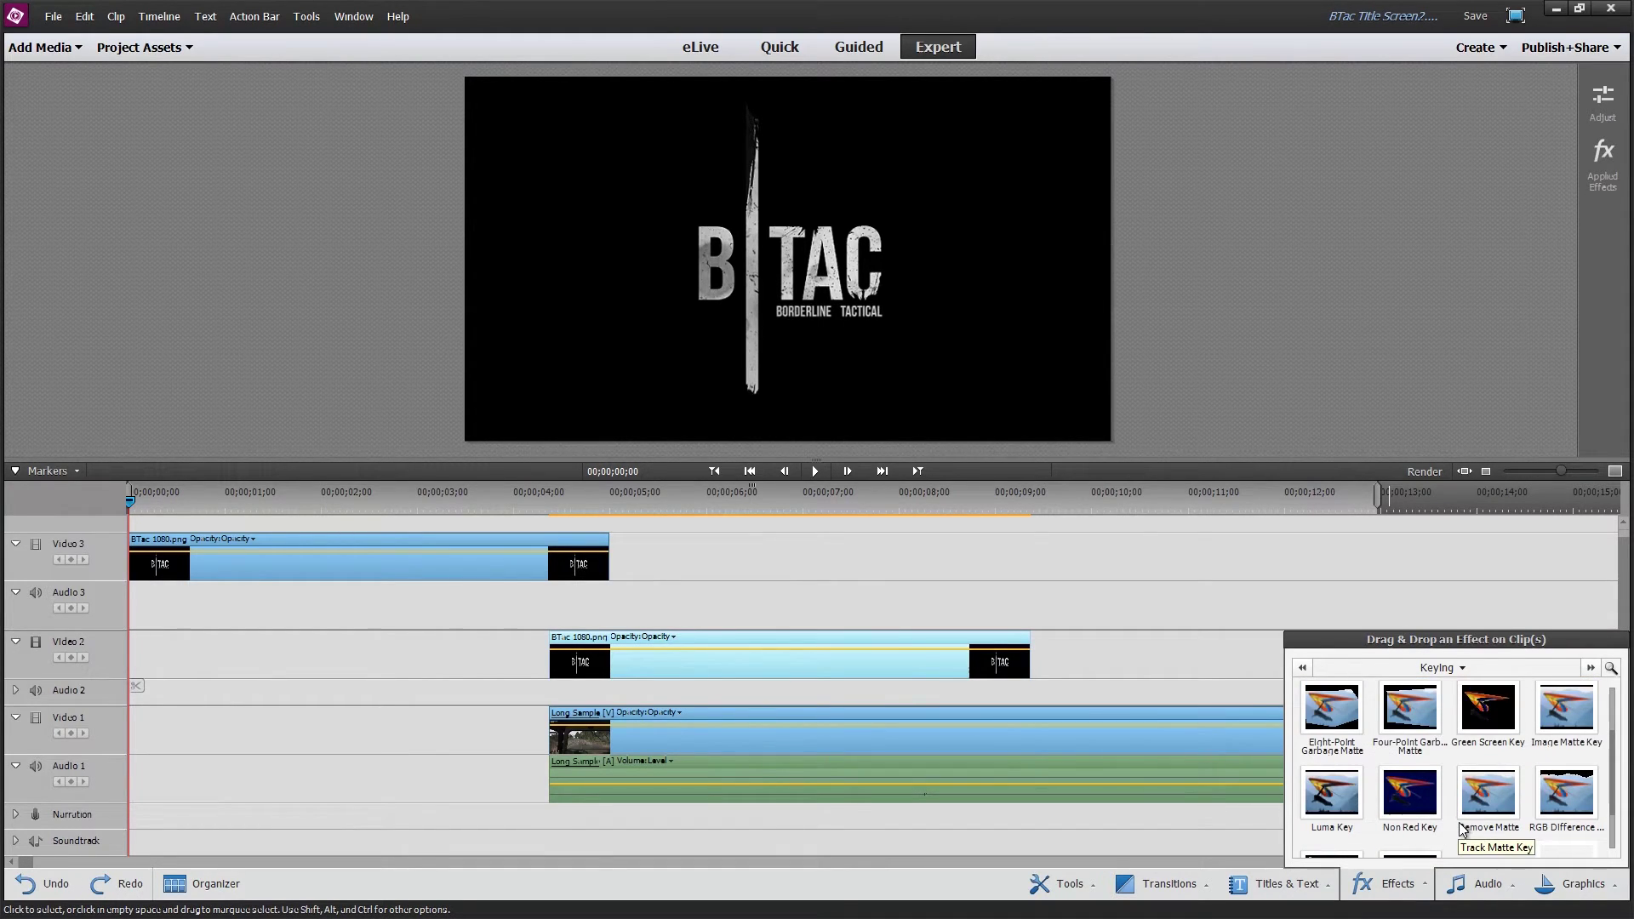
{"action": "left_click", "coordinate": [1570, 708]}
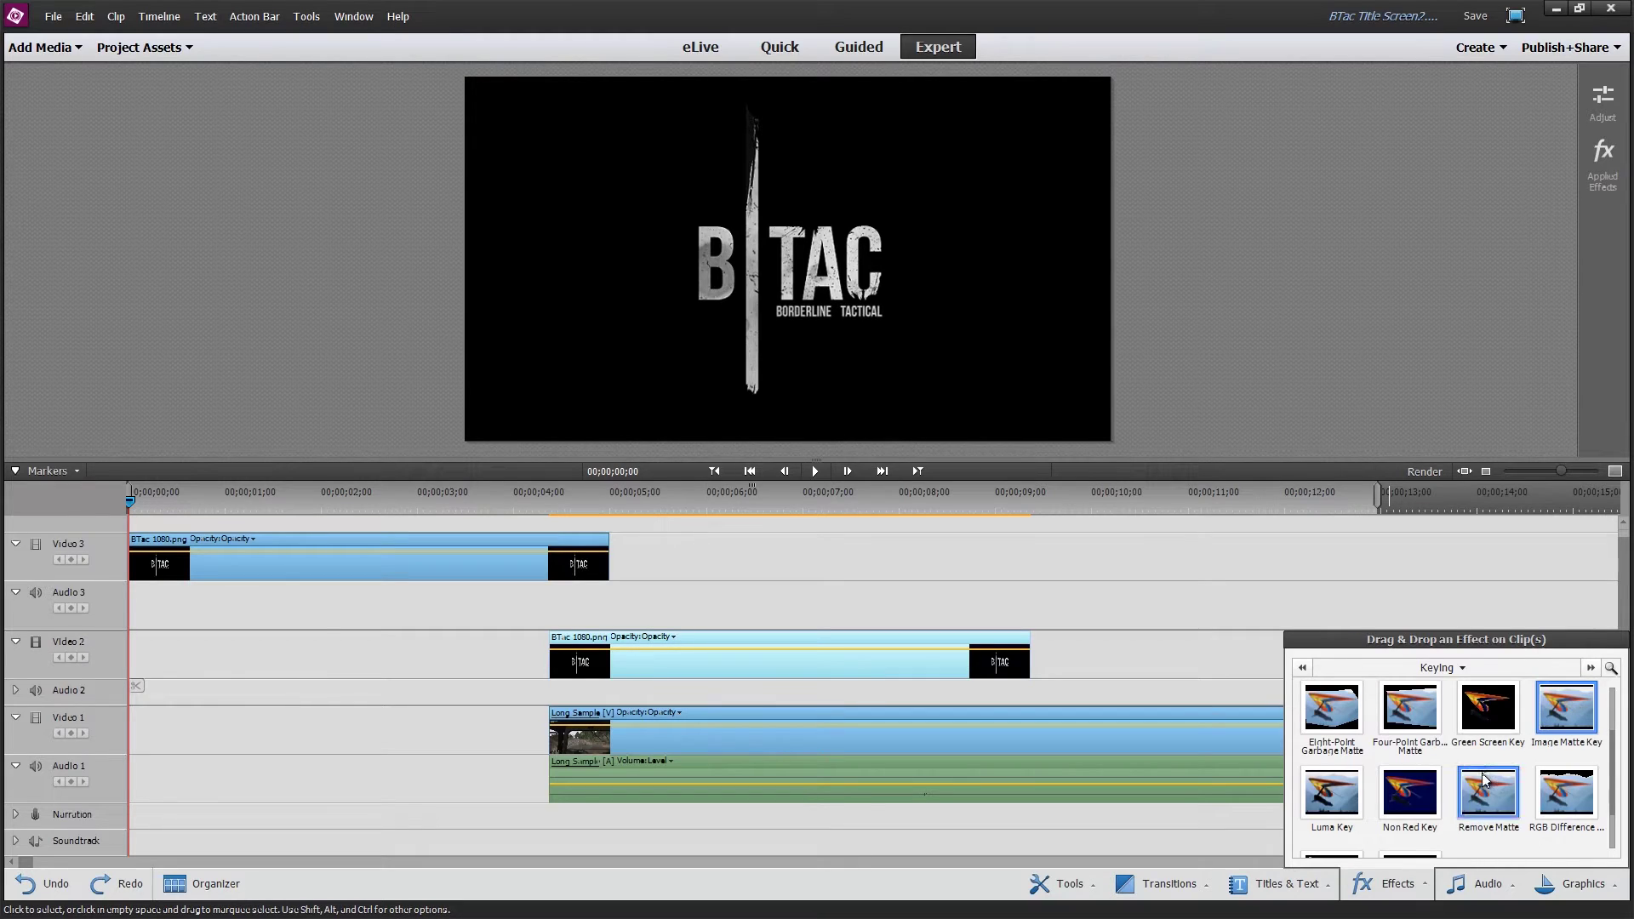
Step: Apply Image Matte Key to the second BTac logo clip on Video 2
{"action": "left_click_drag", "start_coordinate": [1549, 713], "coordinate": [803, 640]}
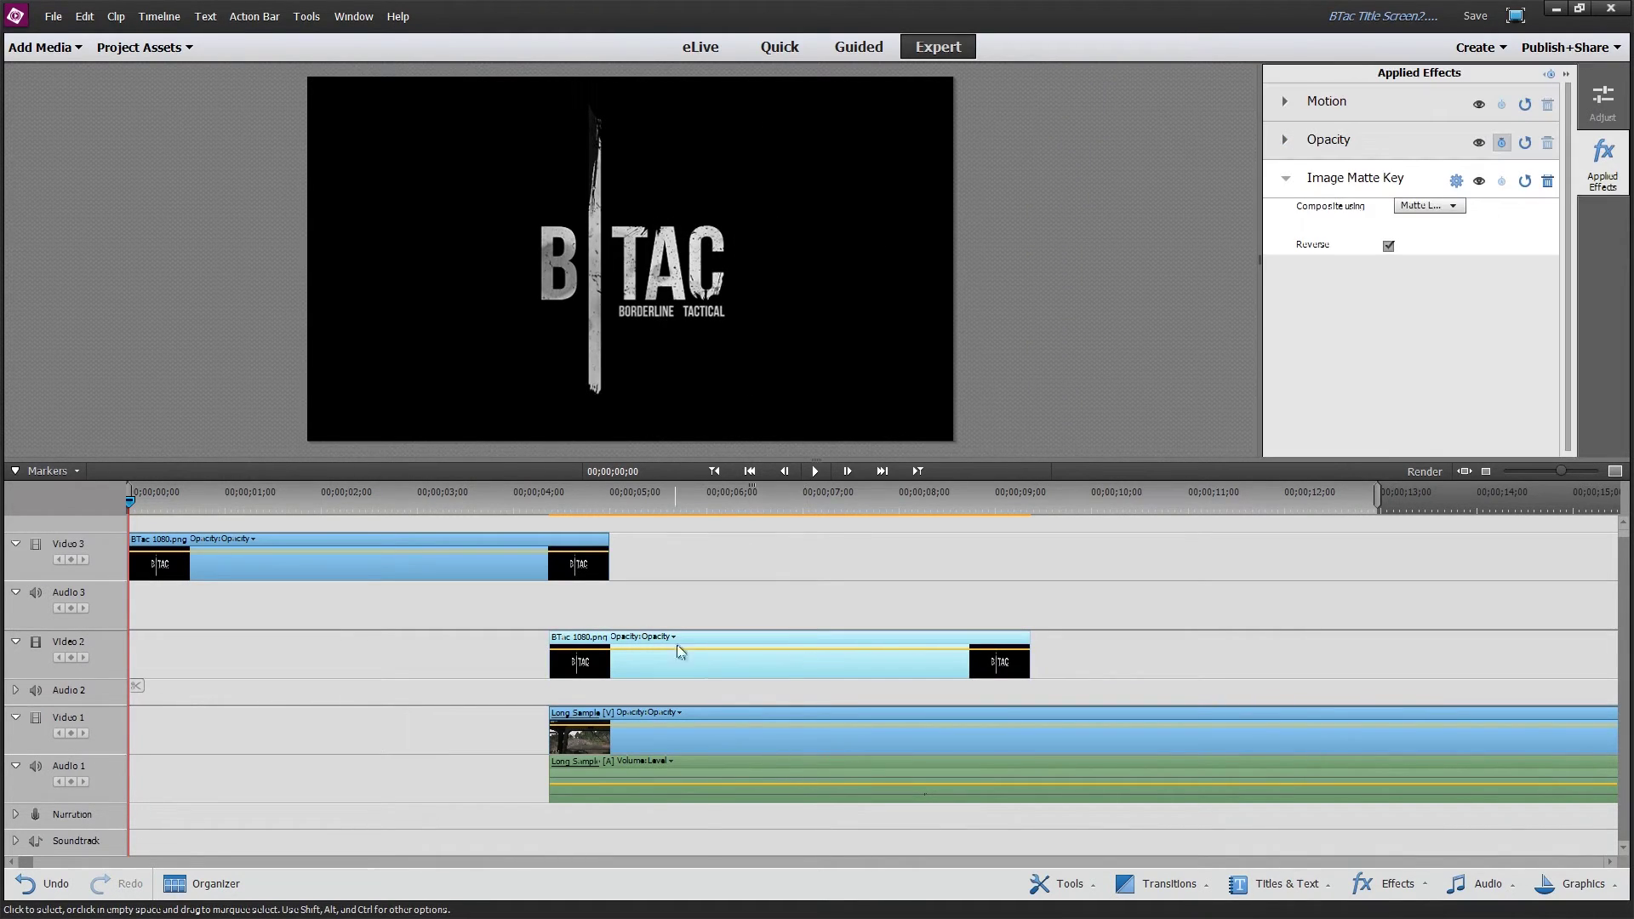
{"action": "key", "text": "Right"}
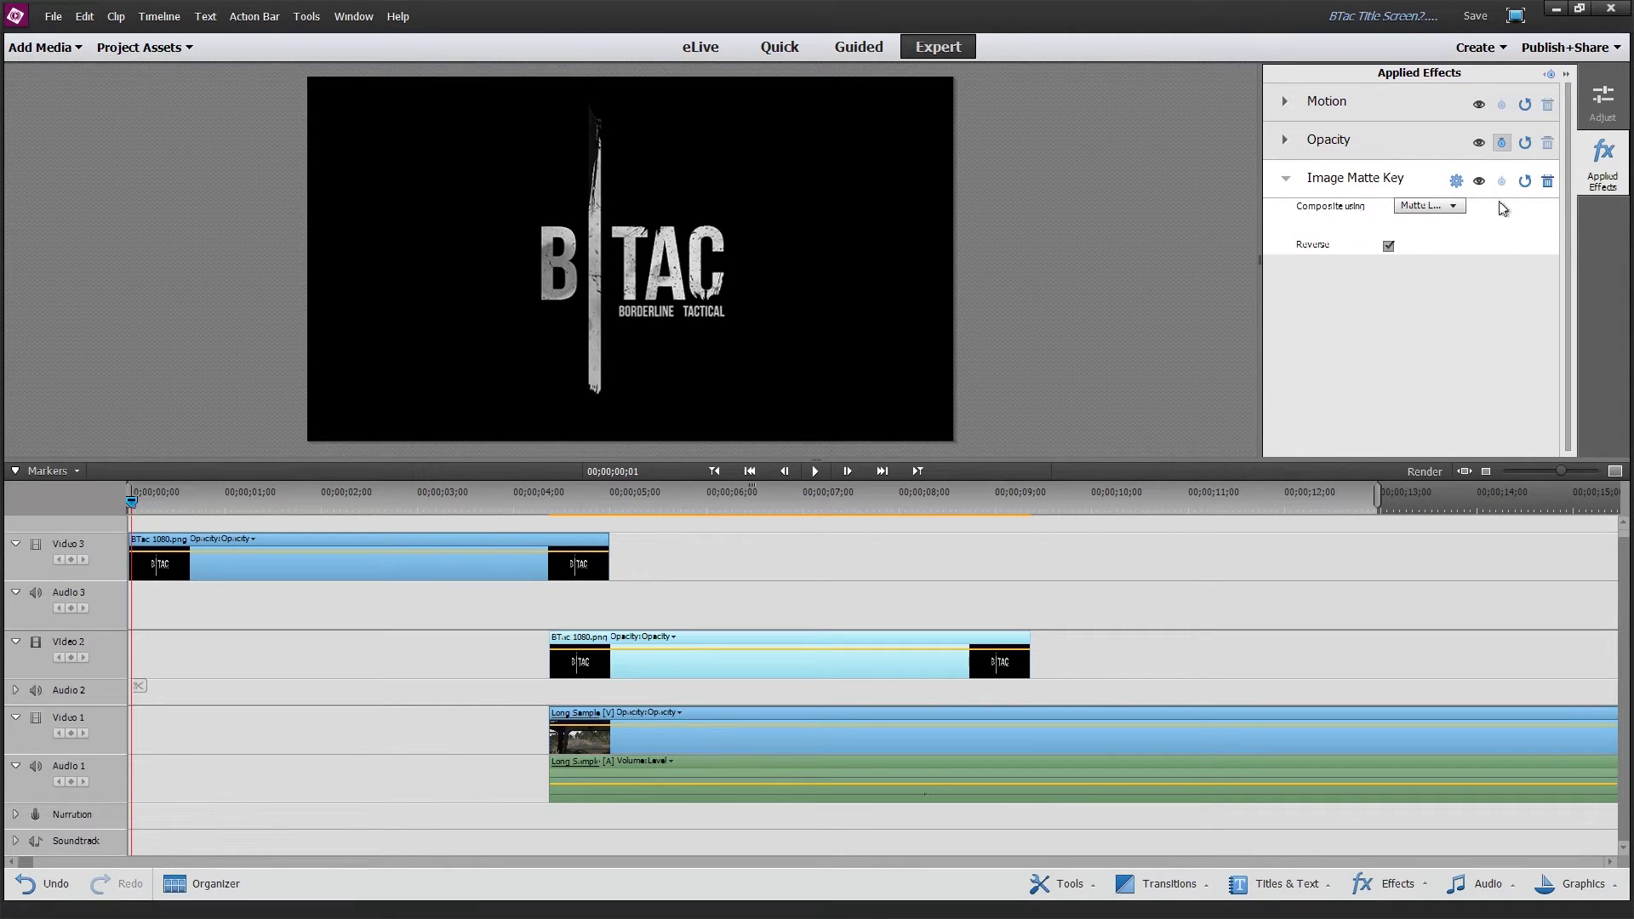
{"action": "left_click", "coordinate": [1457, 183]}
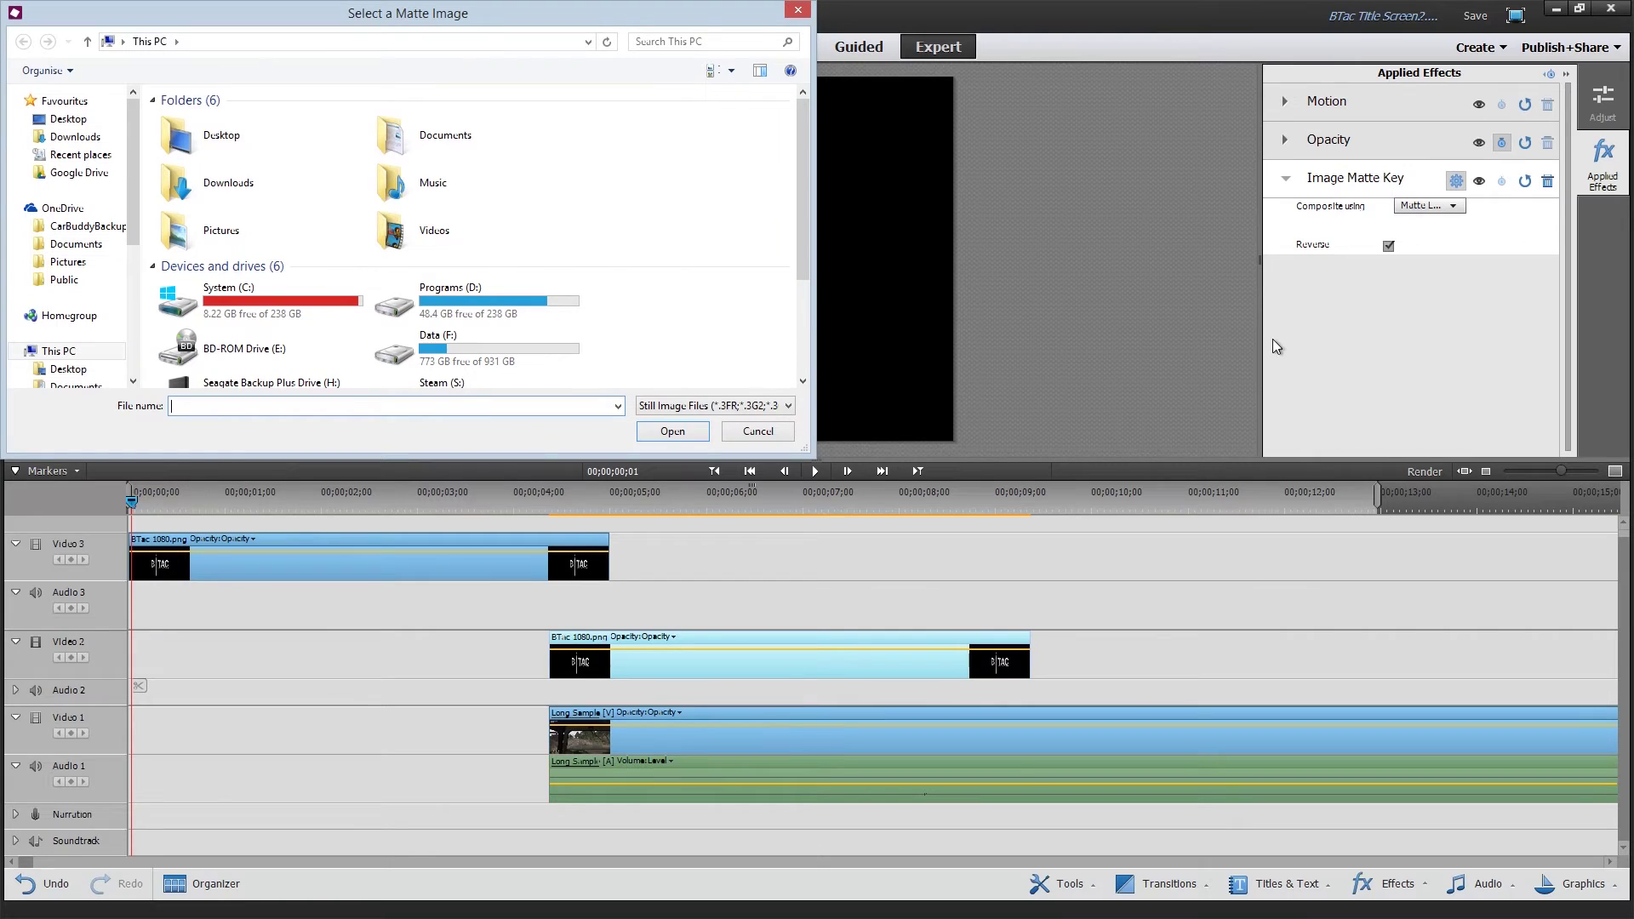
Step: Load A5bYh9b.png from Pictures > Arma3 as the matte image
{"action": "mouse_move", "coordinate": [797, 181]}
{"action": "left_mouse_down"}
{"action": "mouse_move", "coordinate": [815, 240]}
{"action": "mouse_move", "coordinate": [803, 177]}
{"action": "left_mouse_up"}
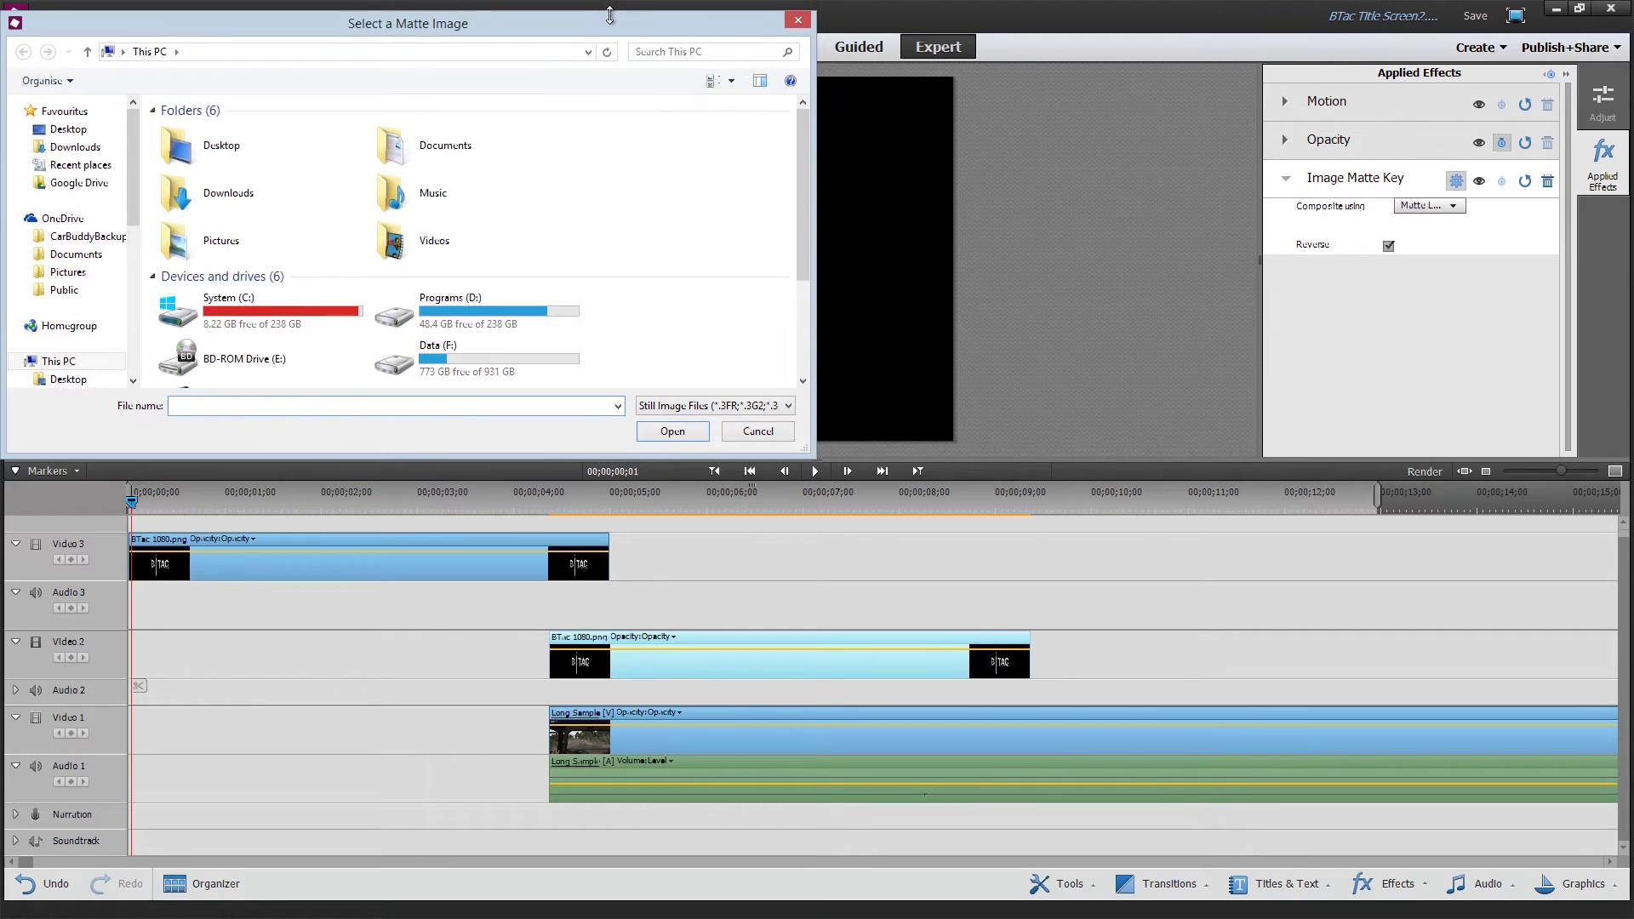
{"action": "left_click_drag", "start_coordinate": [604, 7], "coordinate": [1069, 189]}
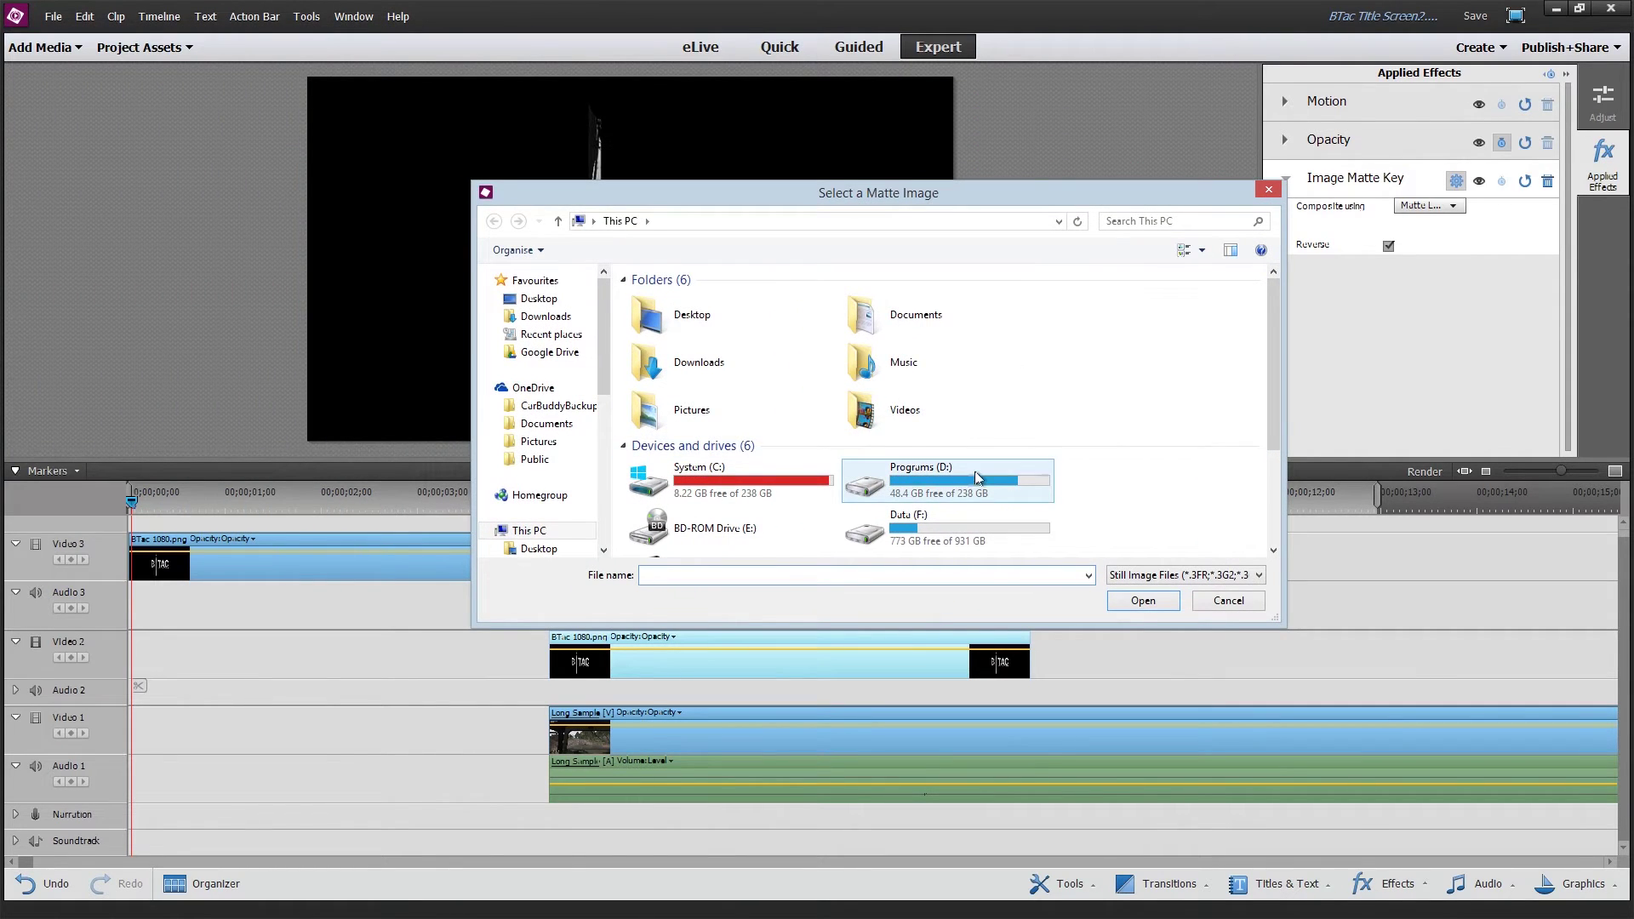
{"action": "left_click_drag", "start_coordinate": [1275, 384], "coordinate": [1284, 482]}
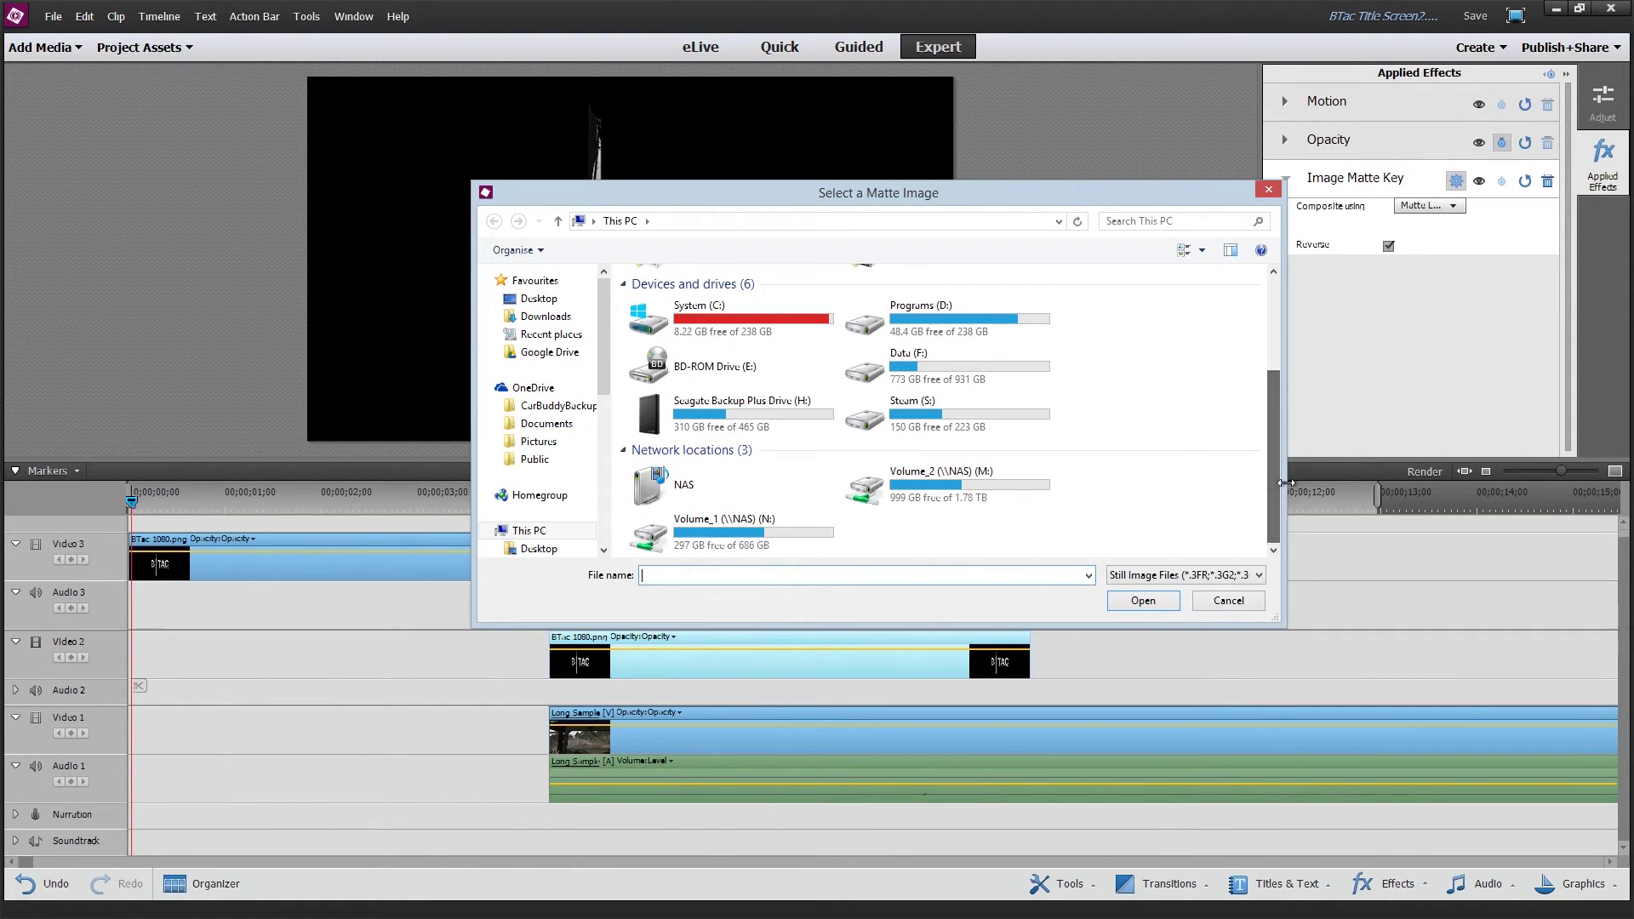
{"action": "left_click_drag", "start_coordinate": [601, 382], "coordinate": [613, 454]}
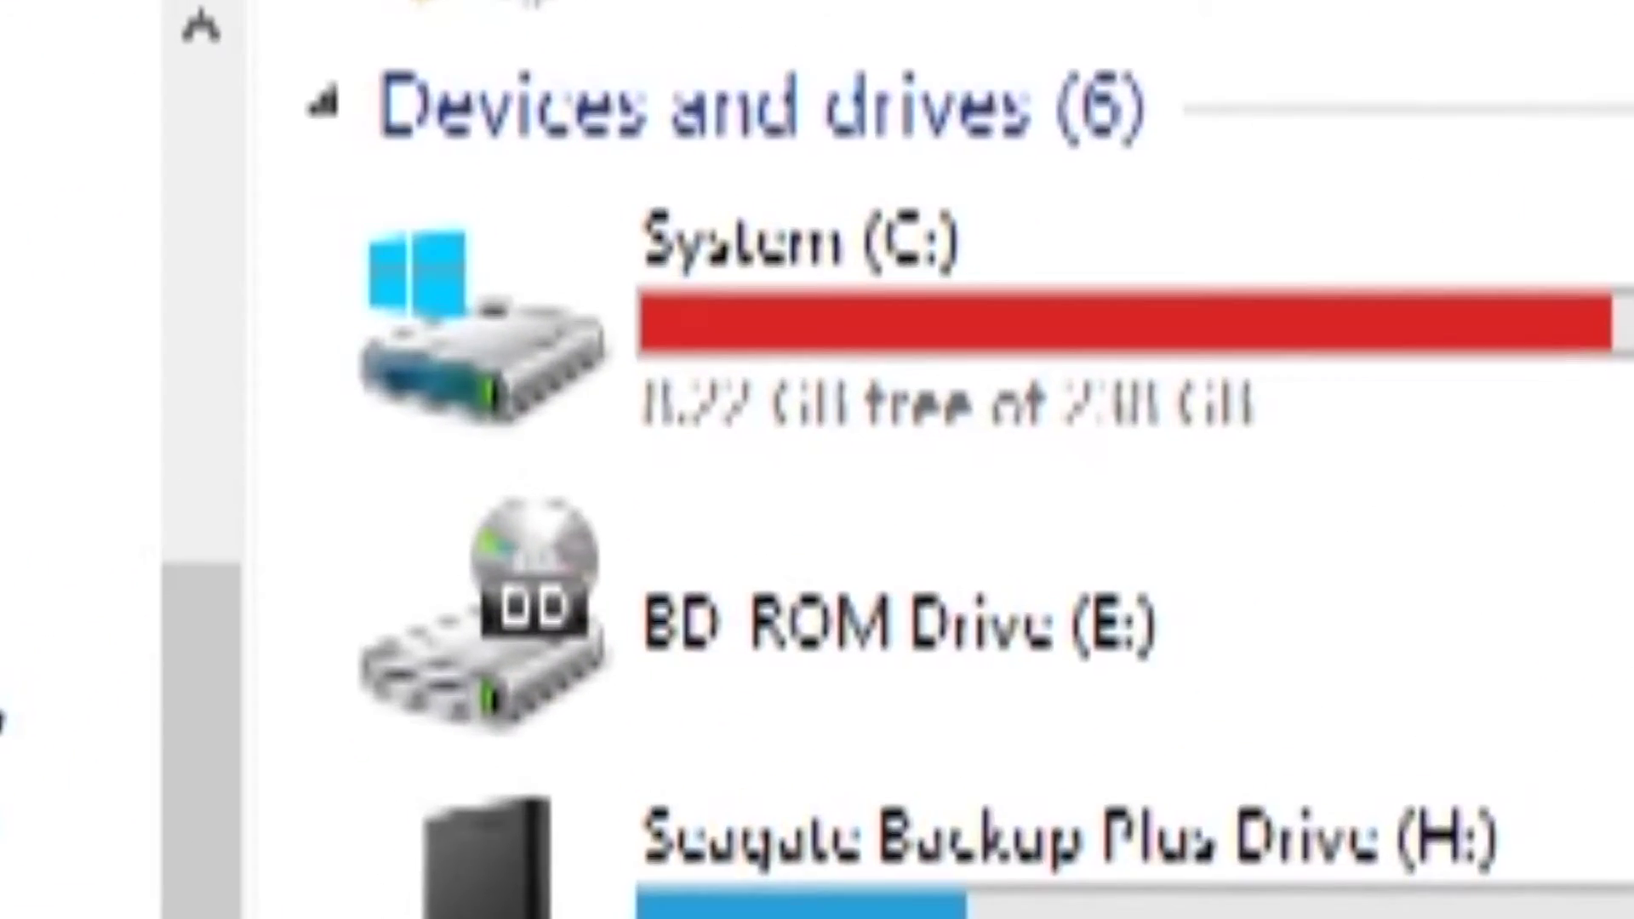
{"action": "left_click", "coordinate": [545, 380]}
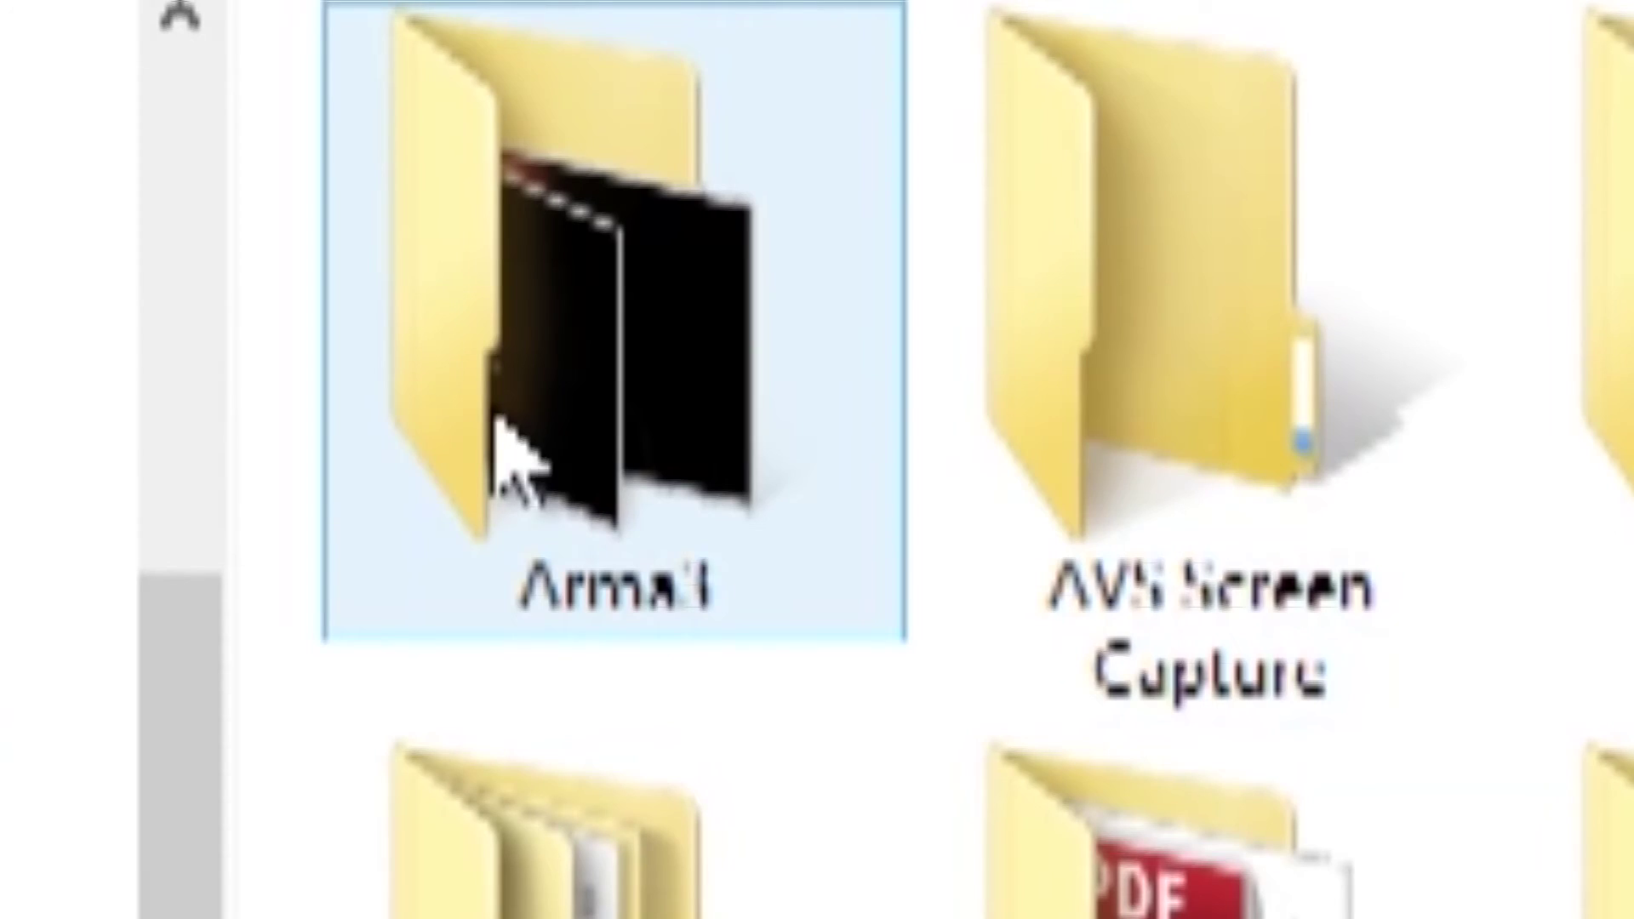
{"action": "double_click", "coordinate": [493, 457]}
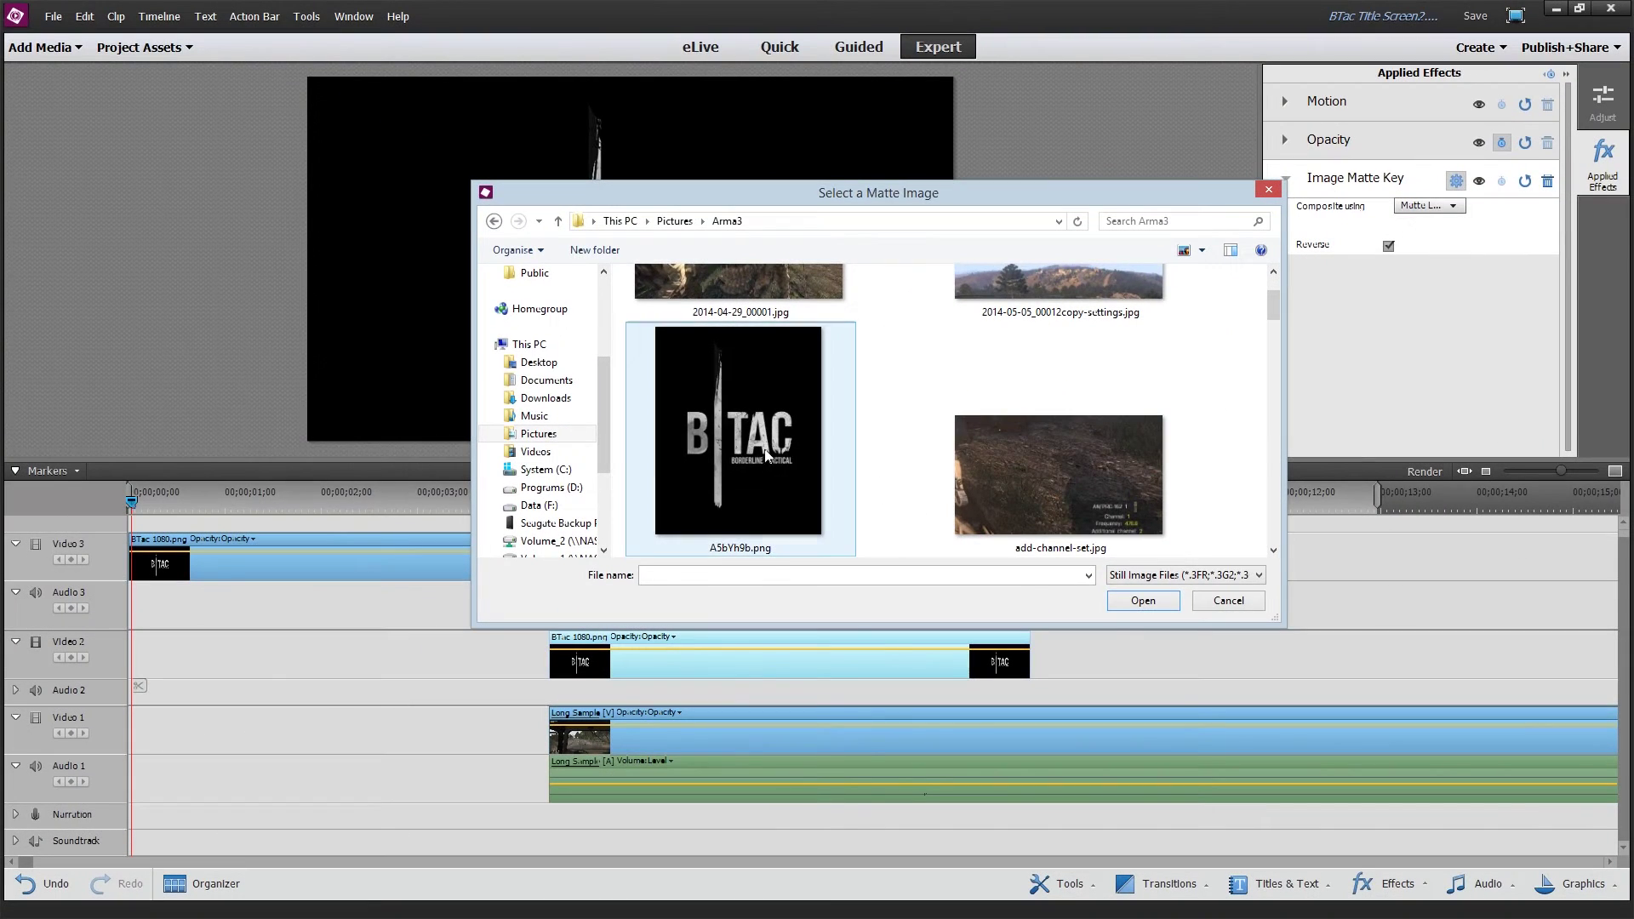
{"action": "left_click", "coordinate": [761, 453]}
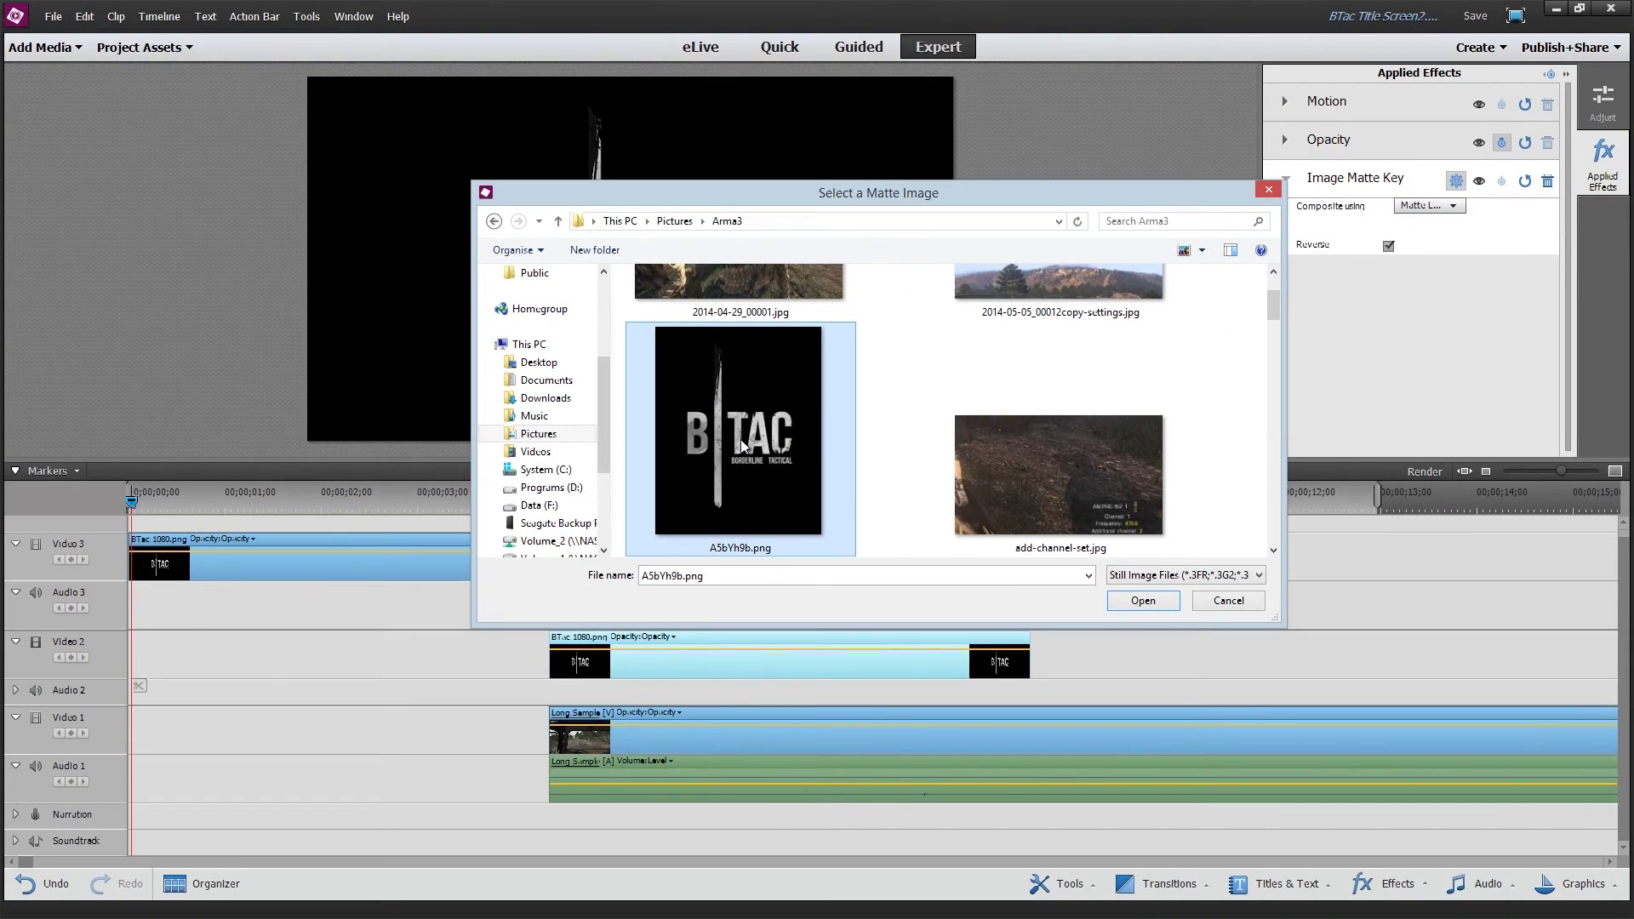
{"action": "left_click", "coordinate": [1141, 601]}
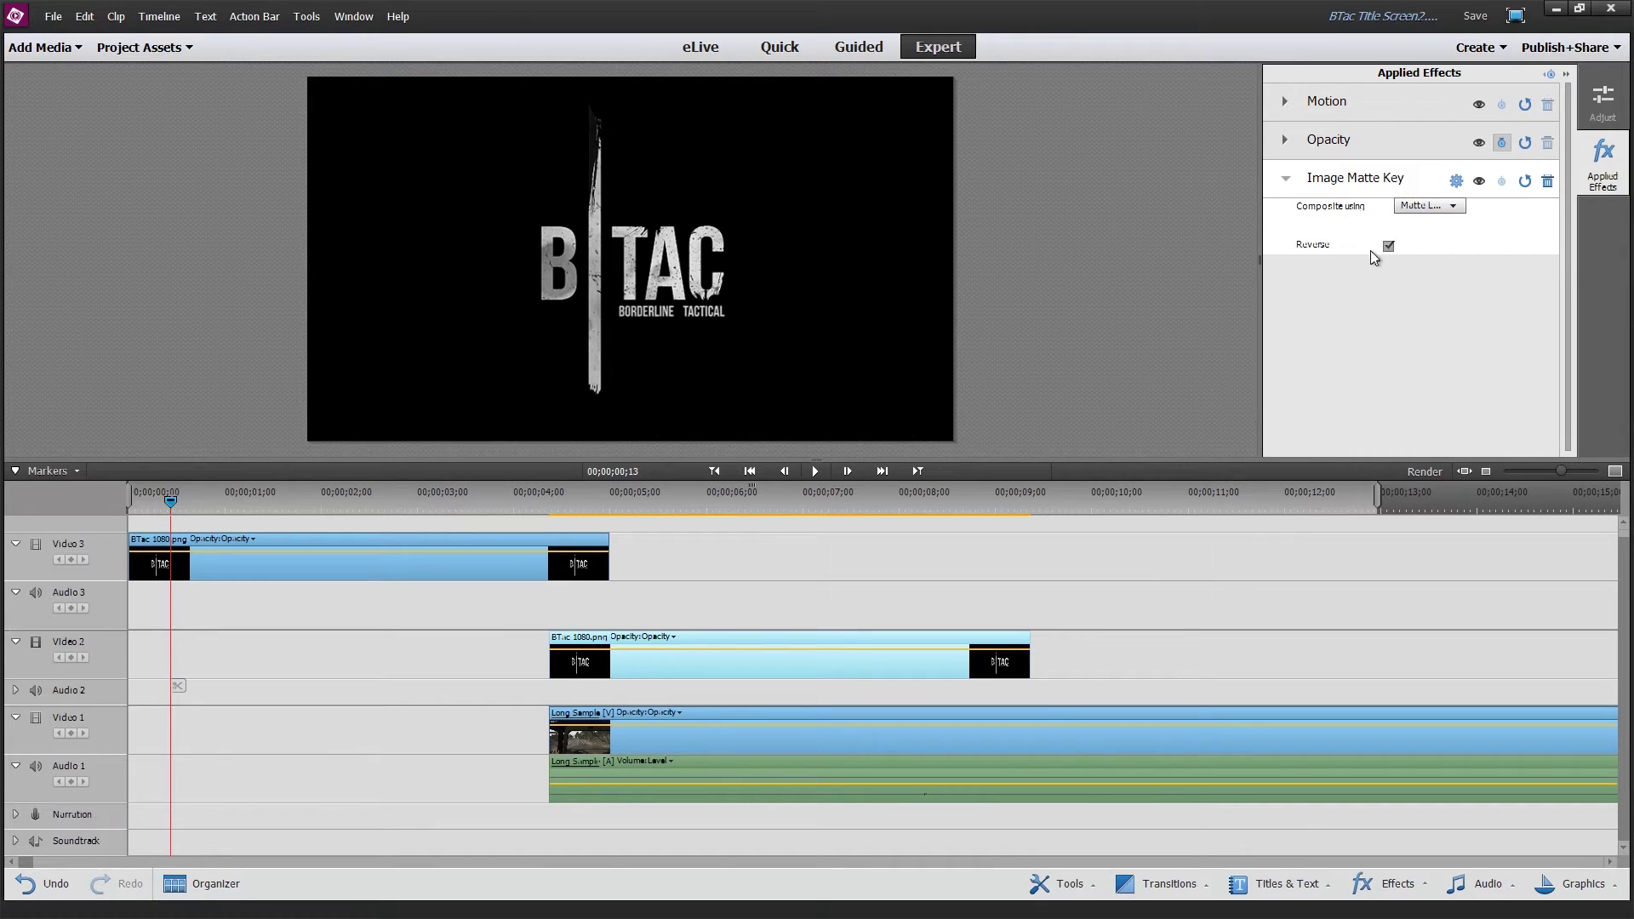
{"action": "left_click", "coordinate": [1429, 206]}
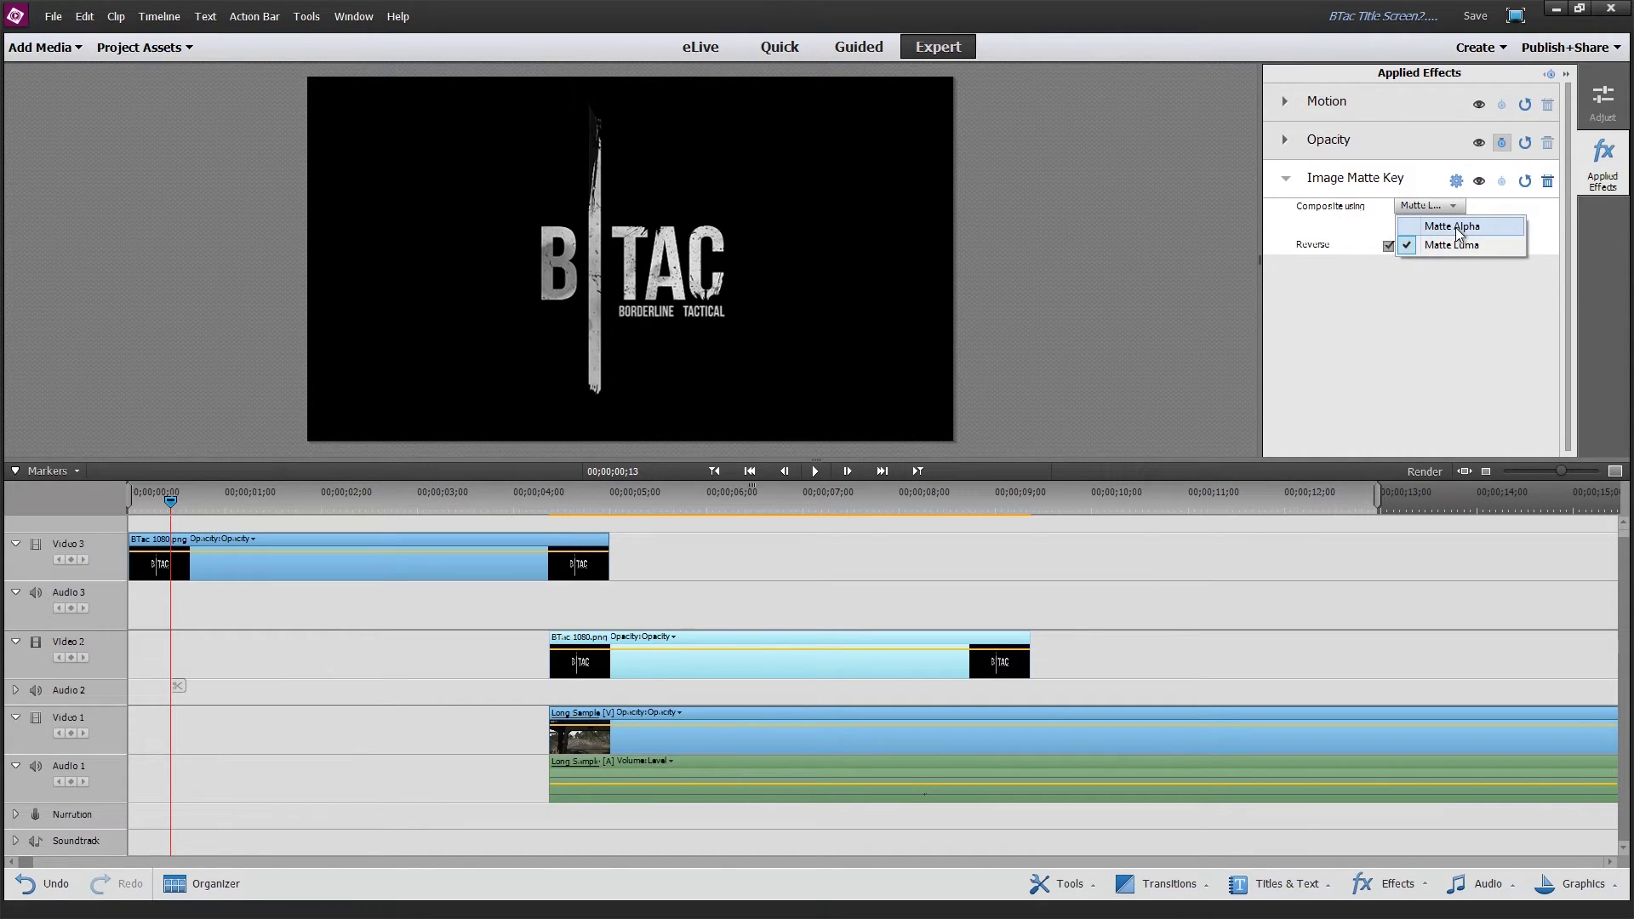
{"action": "left_click", "coordinate": [1451, 245]}
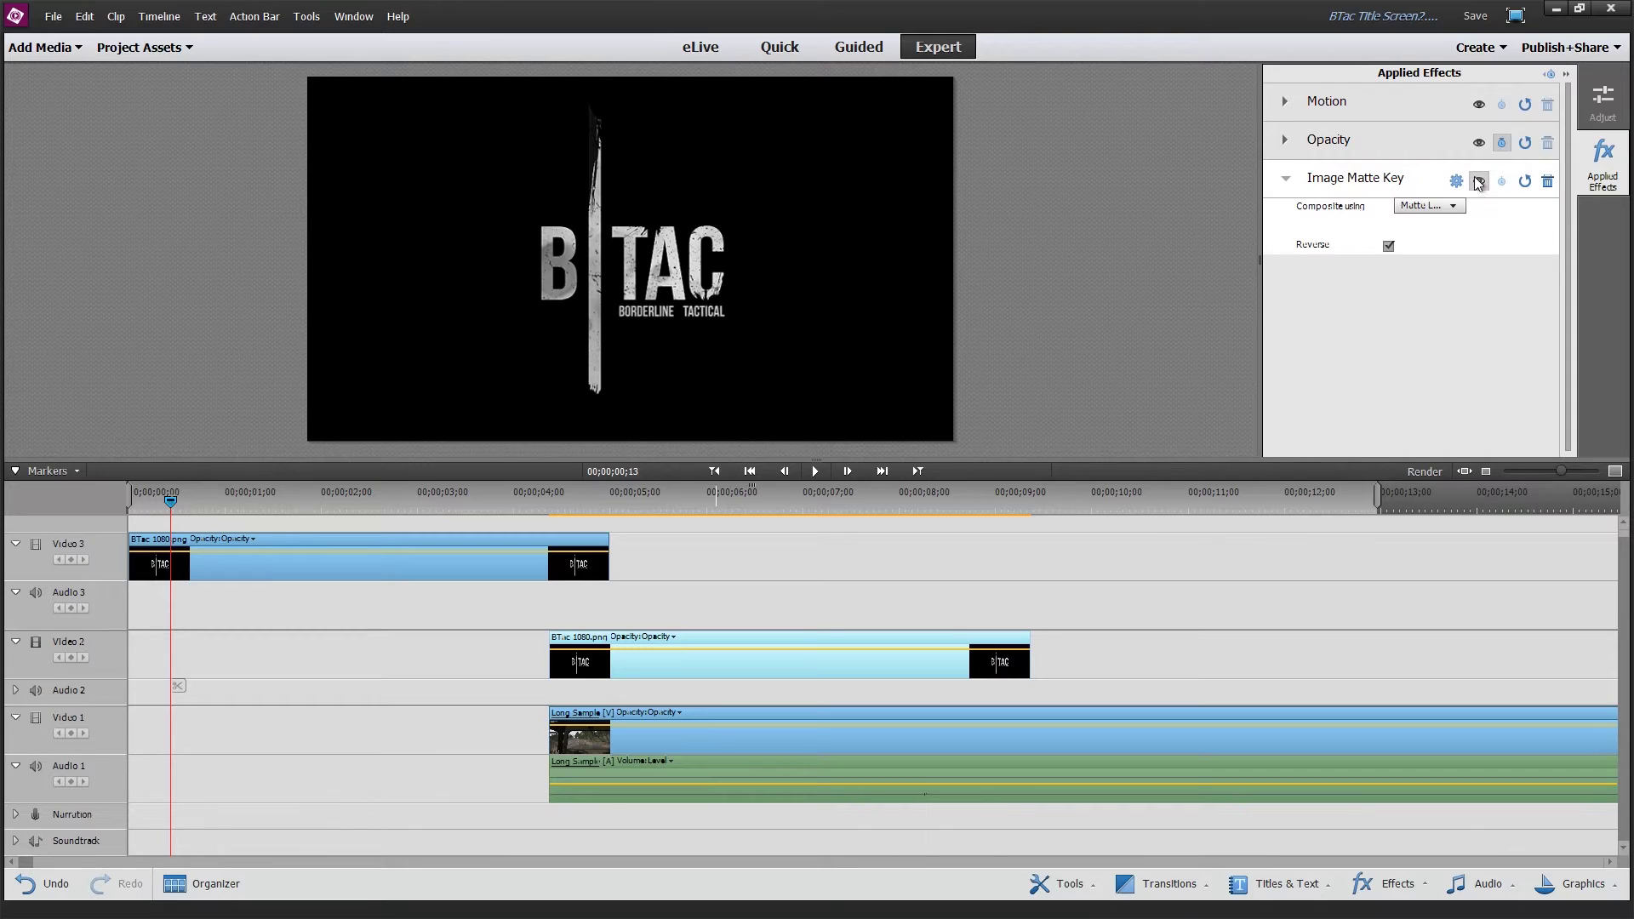
{"action": "left_click_drag", "start_coordinate": [171, 504], "coordinate": [595, 524]}
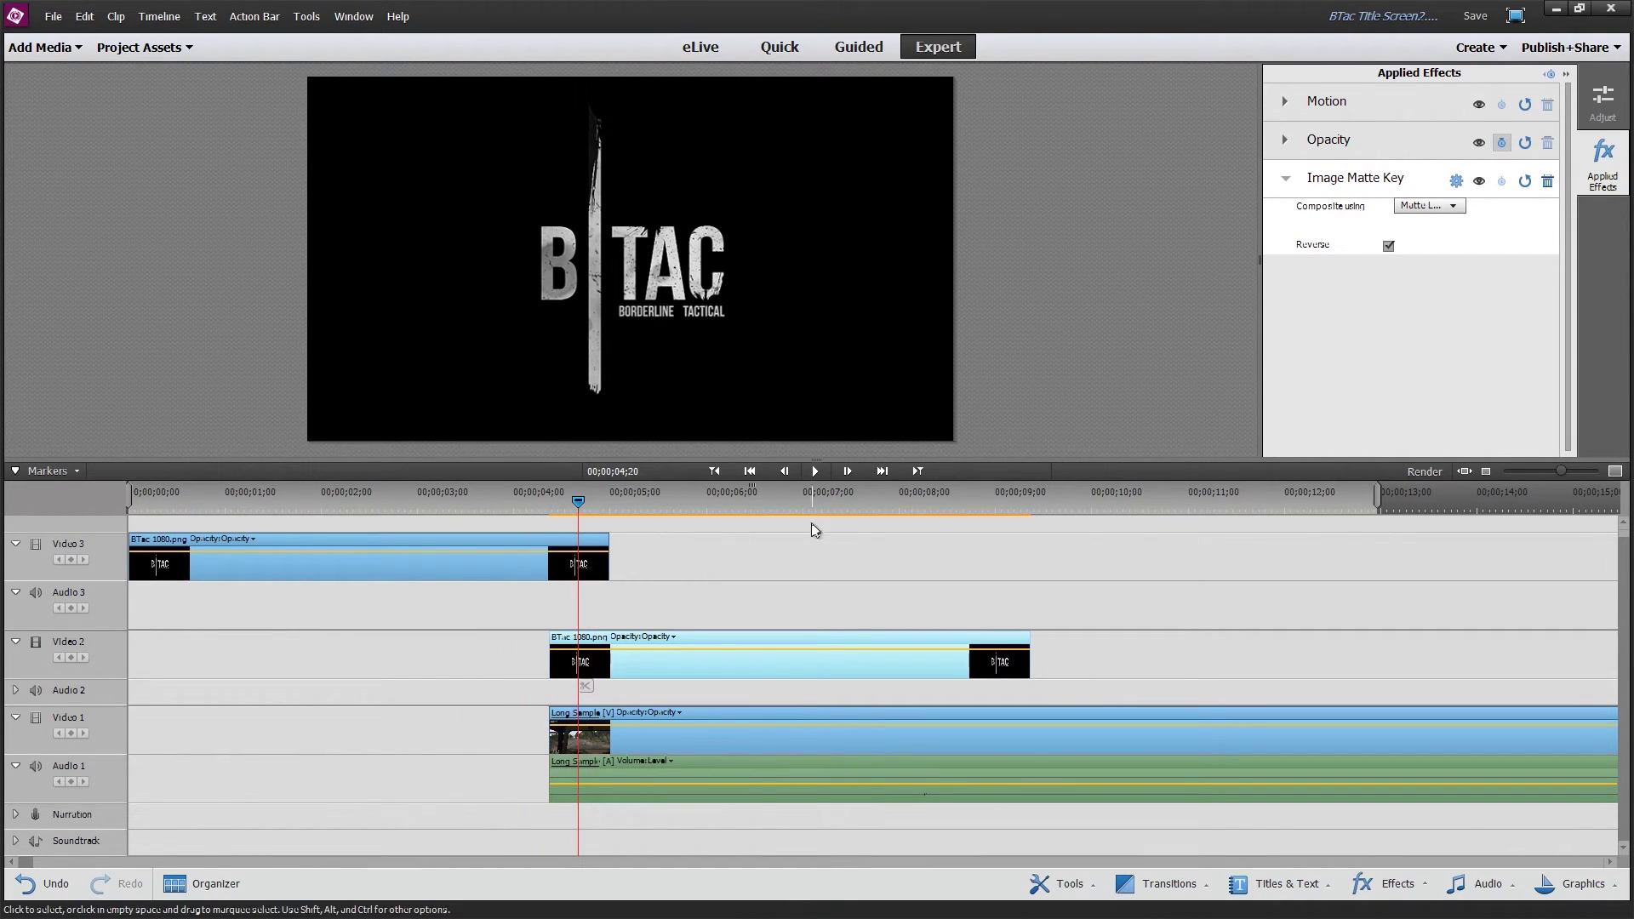
{"action": "left_click", "coordinate": [816, 473]}
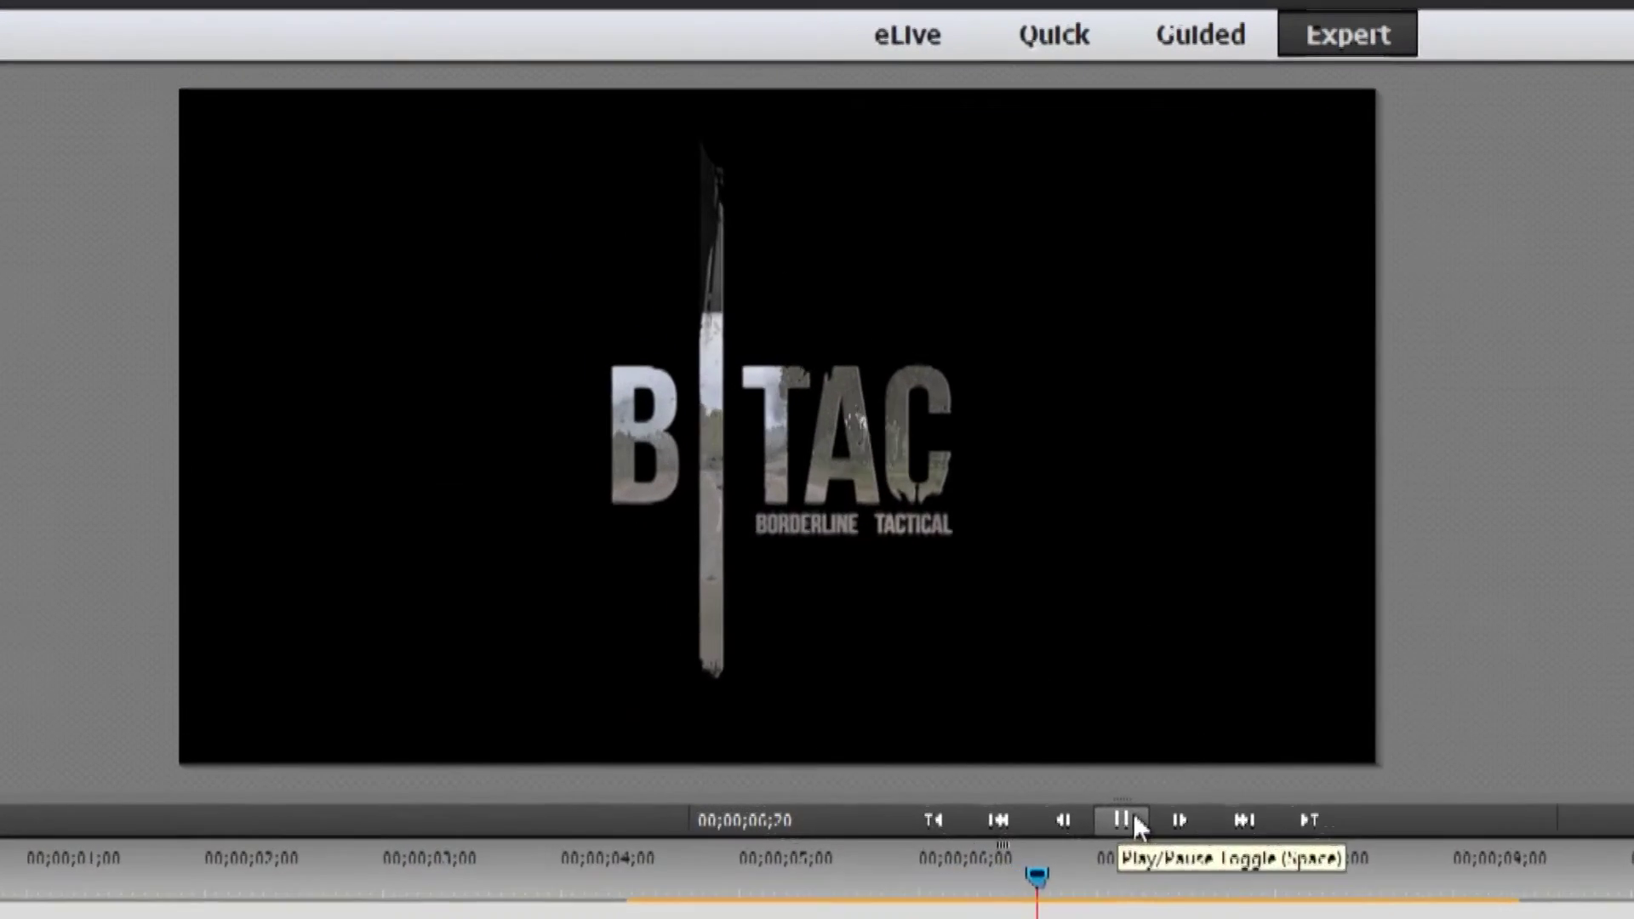
{"action": "left_click", "coordinate": [1122, 821]}
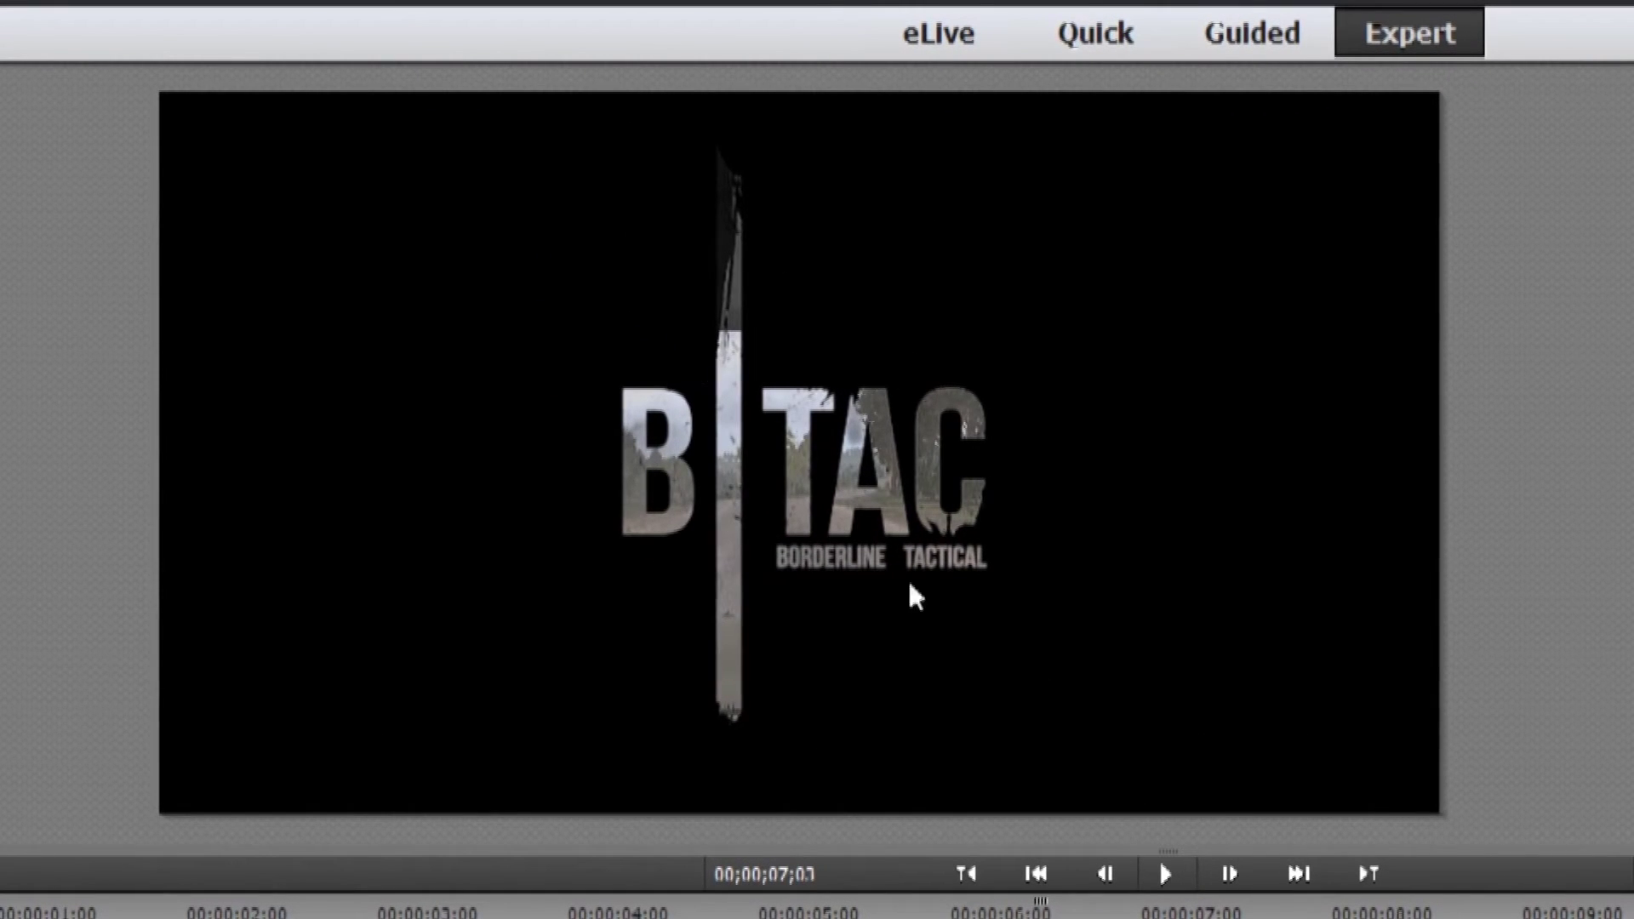
{"action": "left_click", "coordinate": [558, 504]}
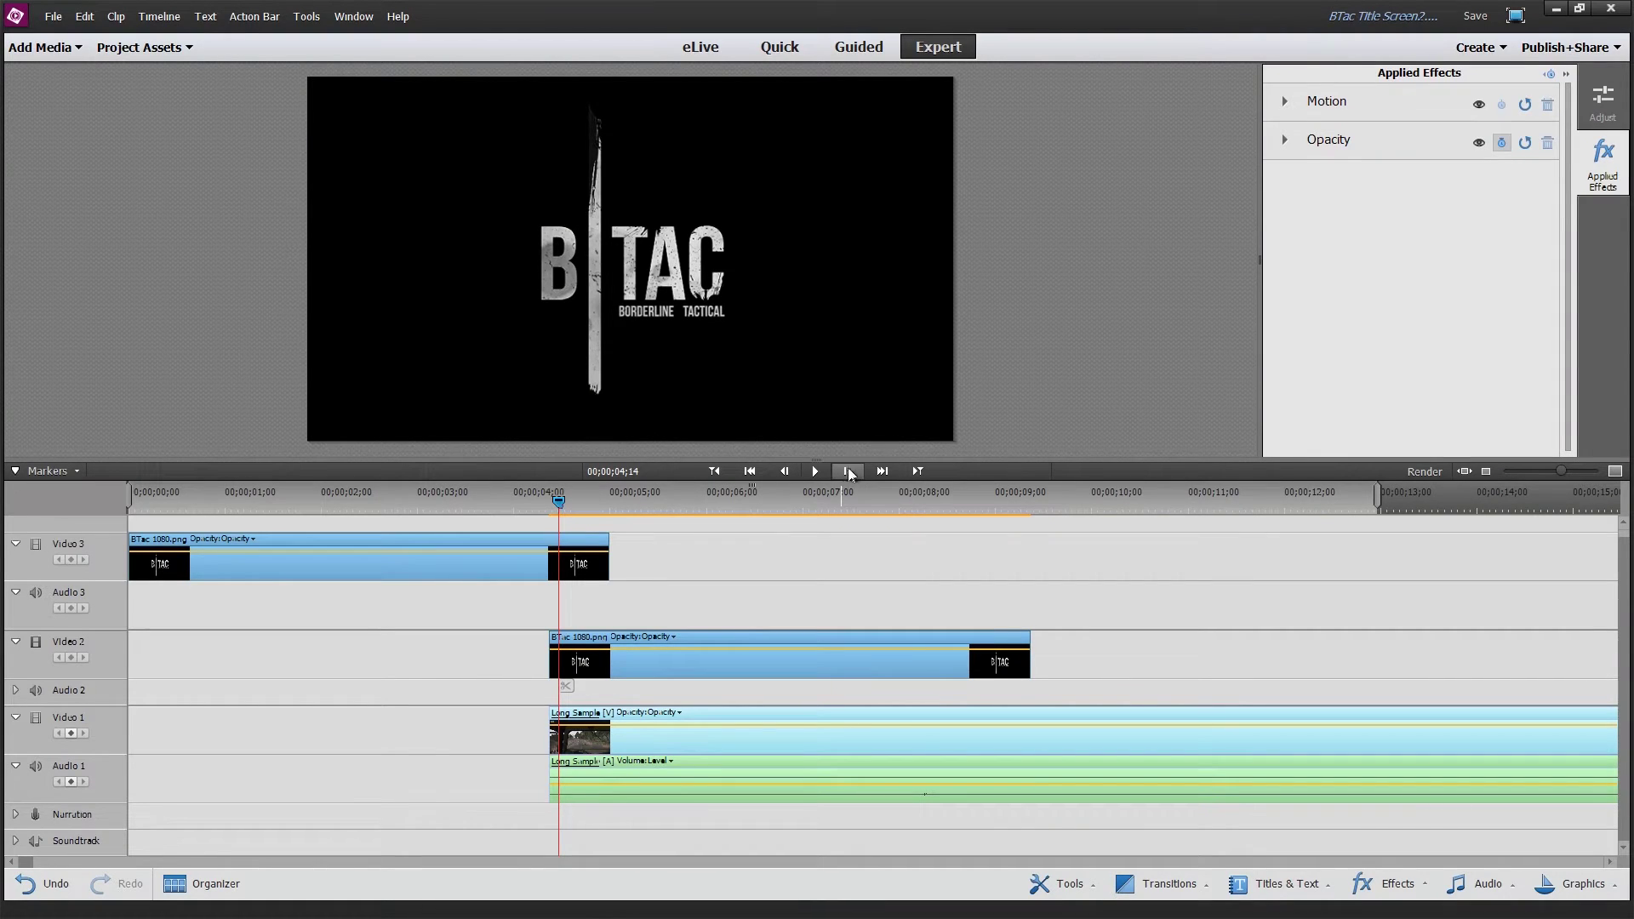
{"action": "left_click", "coordinate": [313, 558]}
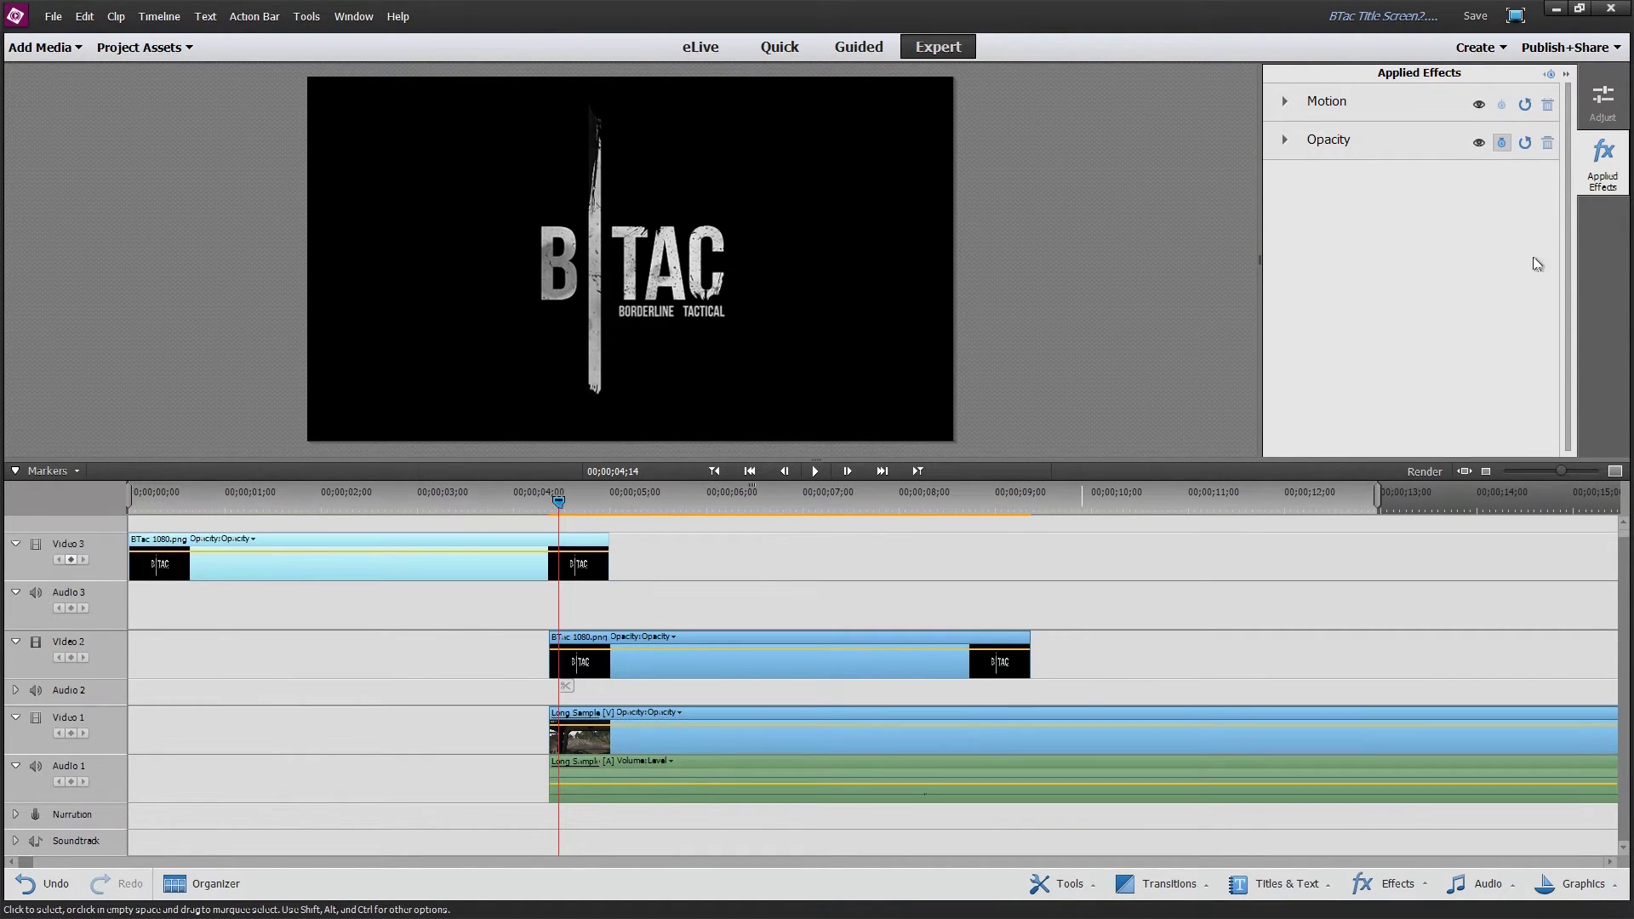
{"action": "left_click", "coordinate": [816, 473]}
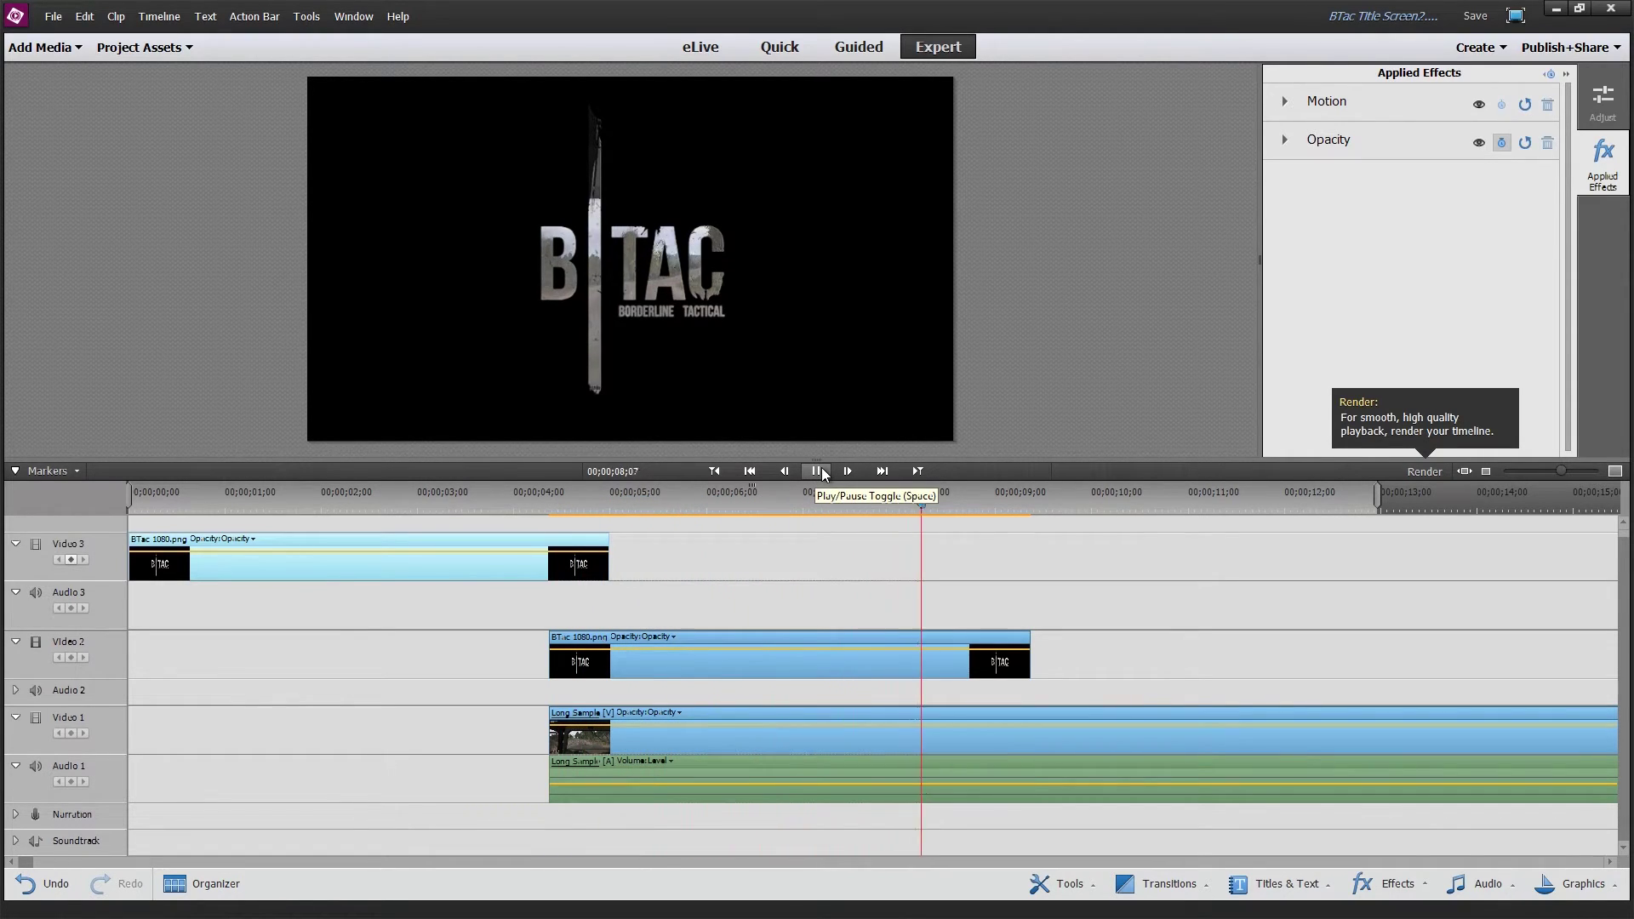
{"action": "left_click", "coordinate": [817, 471]}
{"action": "left_click_drag", "start_coordinate": [817, 461], "coordinate": [839, 788]}
{"action": "left_click", "coordinate": [847, 754]}
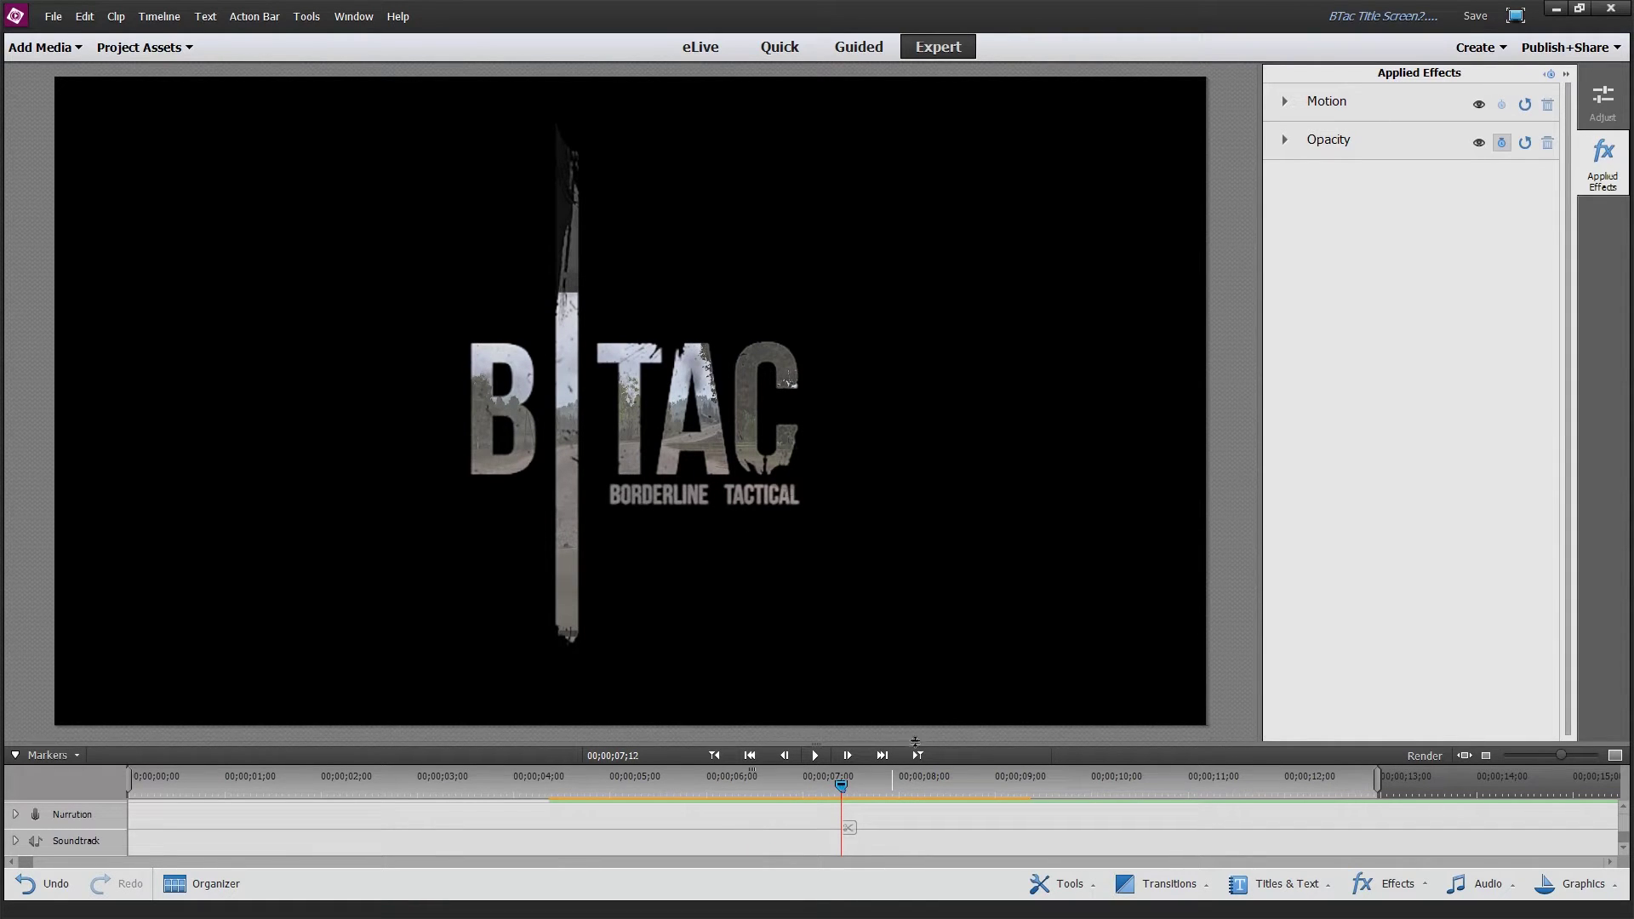
{"action": "left_click_drag", "start_coordinate": [824, 743], "coordinate": [807, 494]}
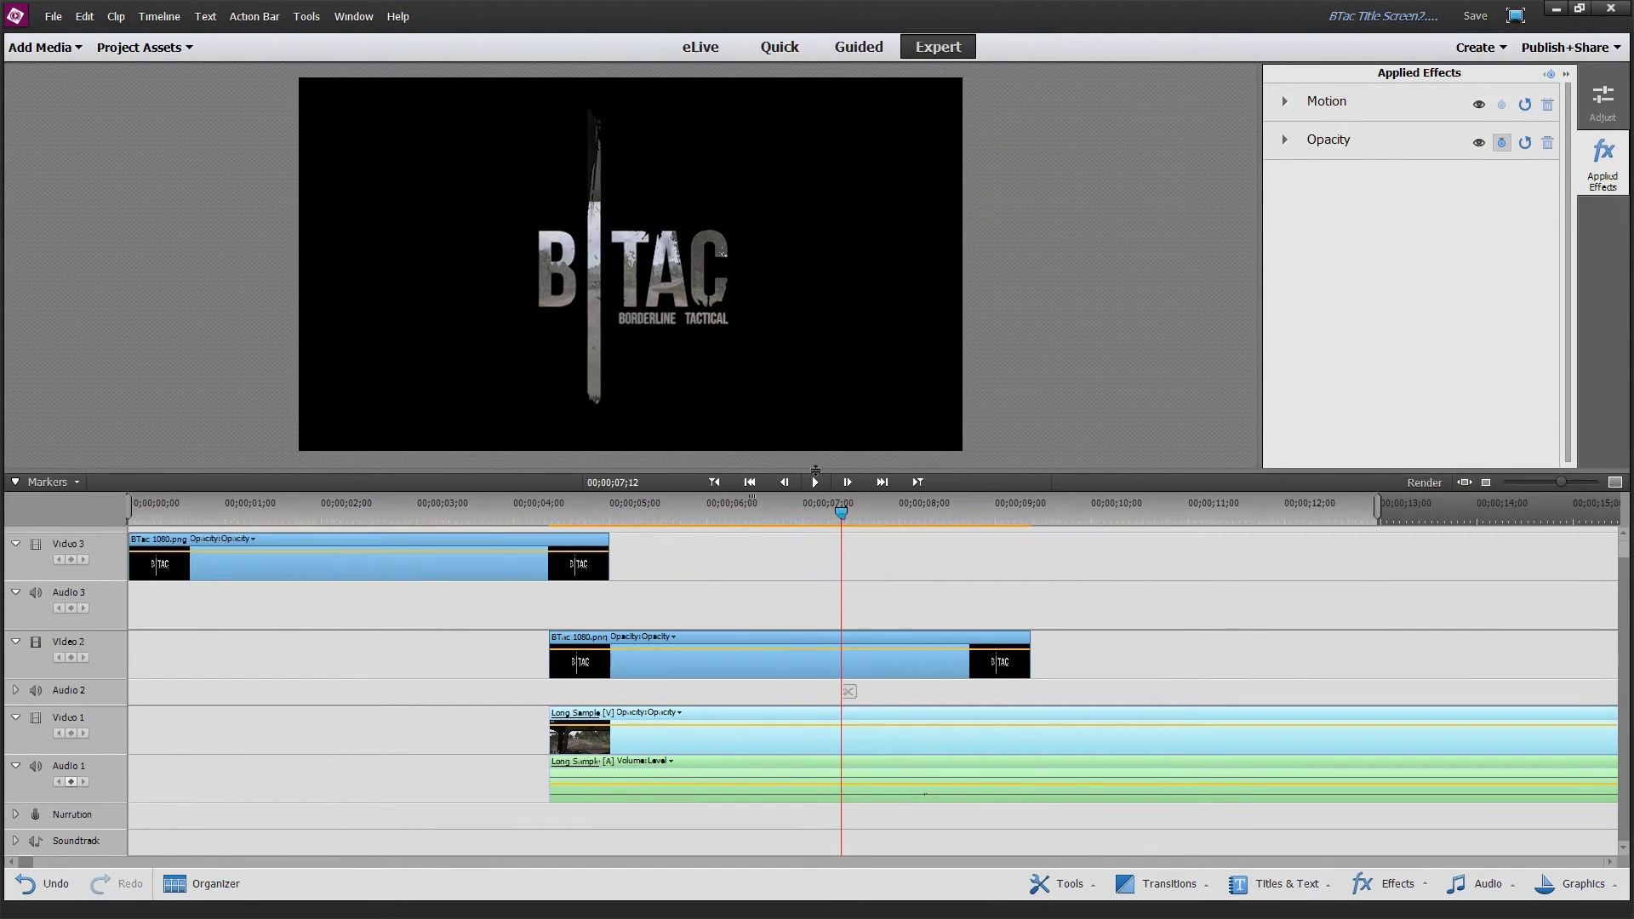
{"action": "left_click_drag", "start_coordinate": [844, 510], "coordinate": [613, 562]}
{"action": "left_click", "coordinate": [413, 536]}
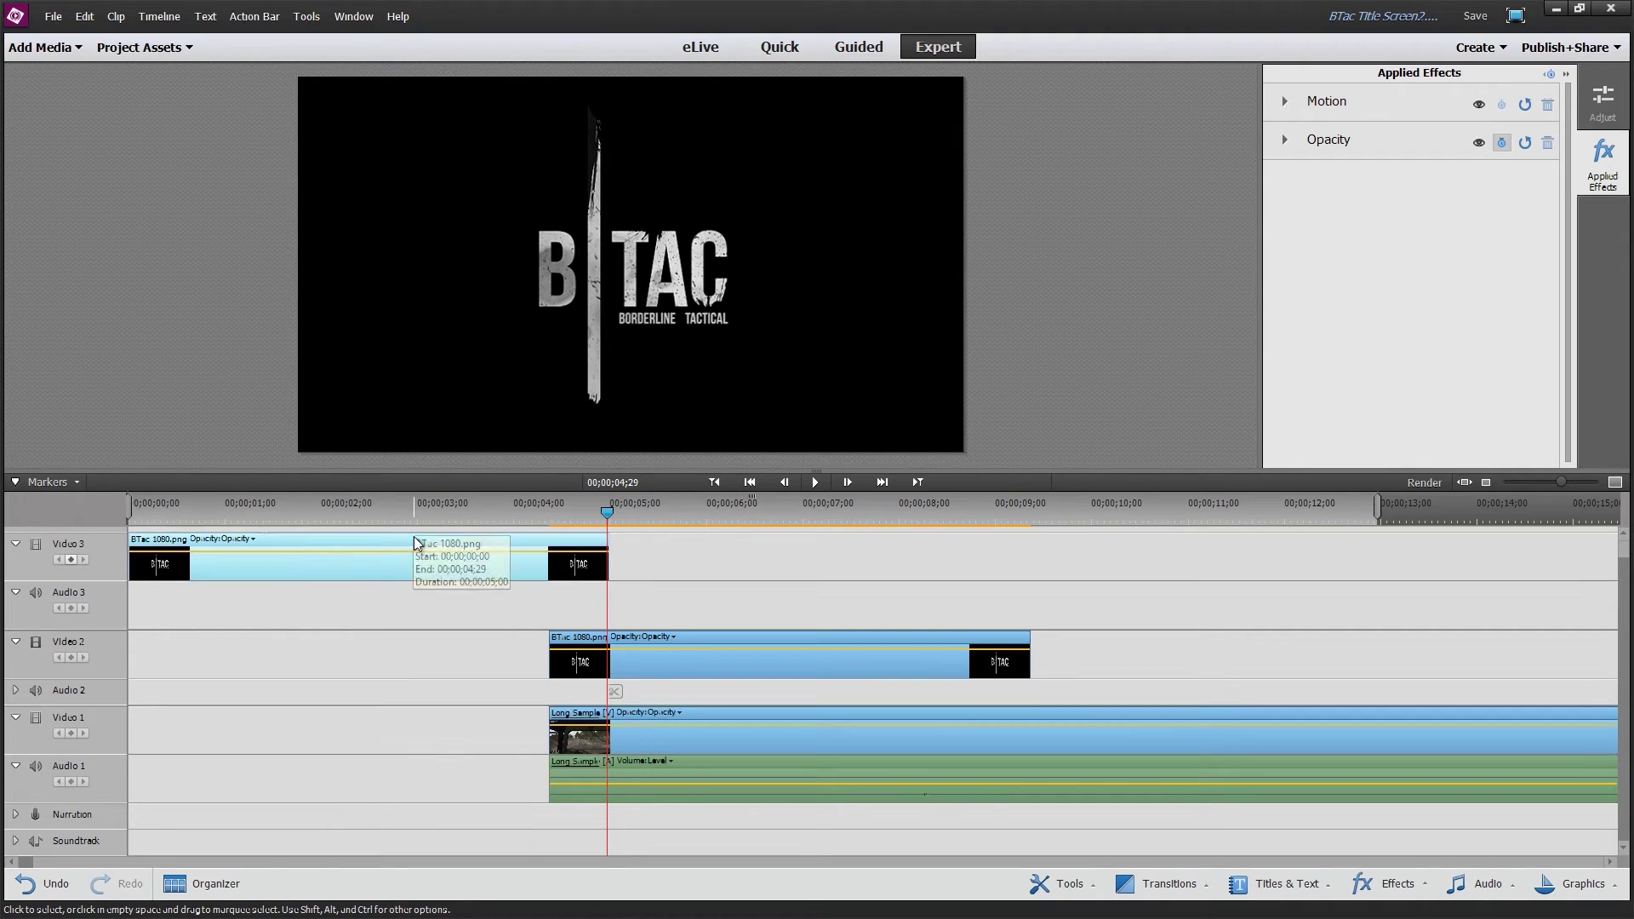
Step: Switch the Video 3 logo's rubber band to Opacity and add a keyframe at 04;11
{"action": "left_click", "coordinate": [253, 538]}
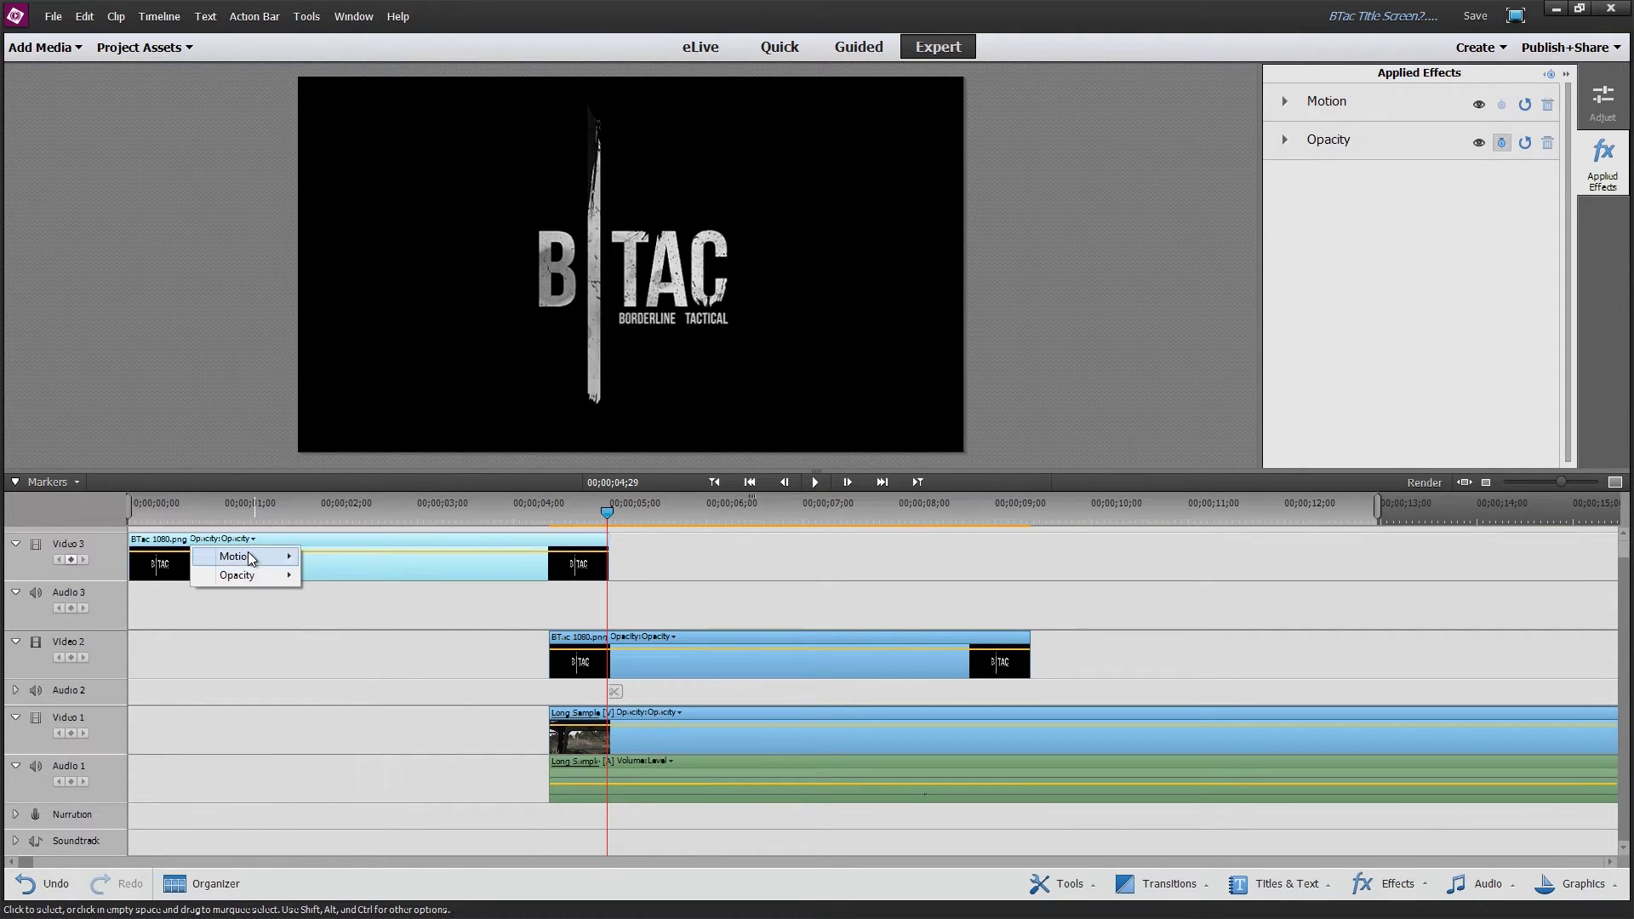
{"action": "left_click", "coordinate": [339, 577]}
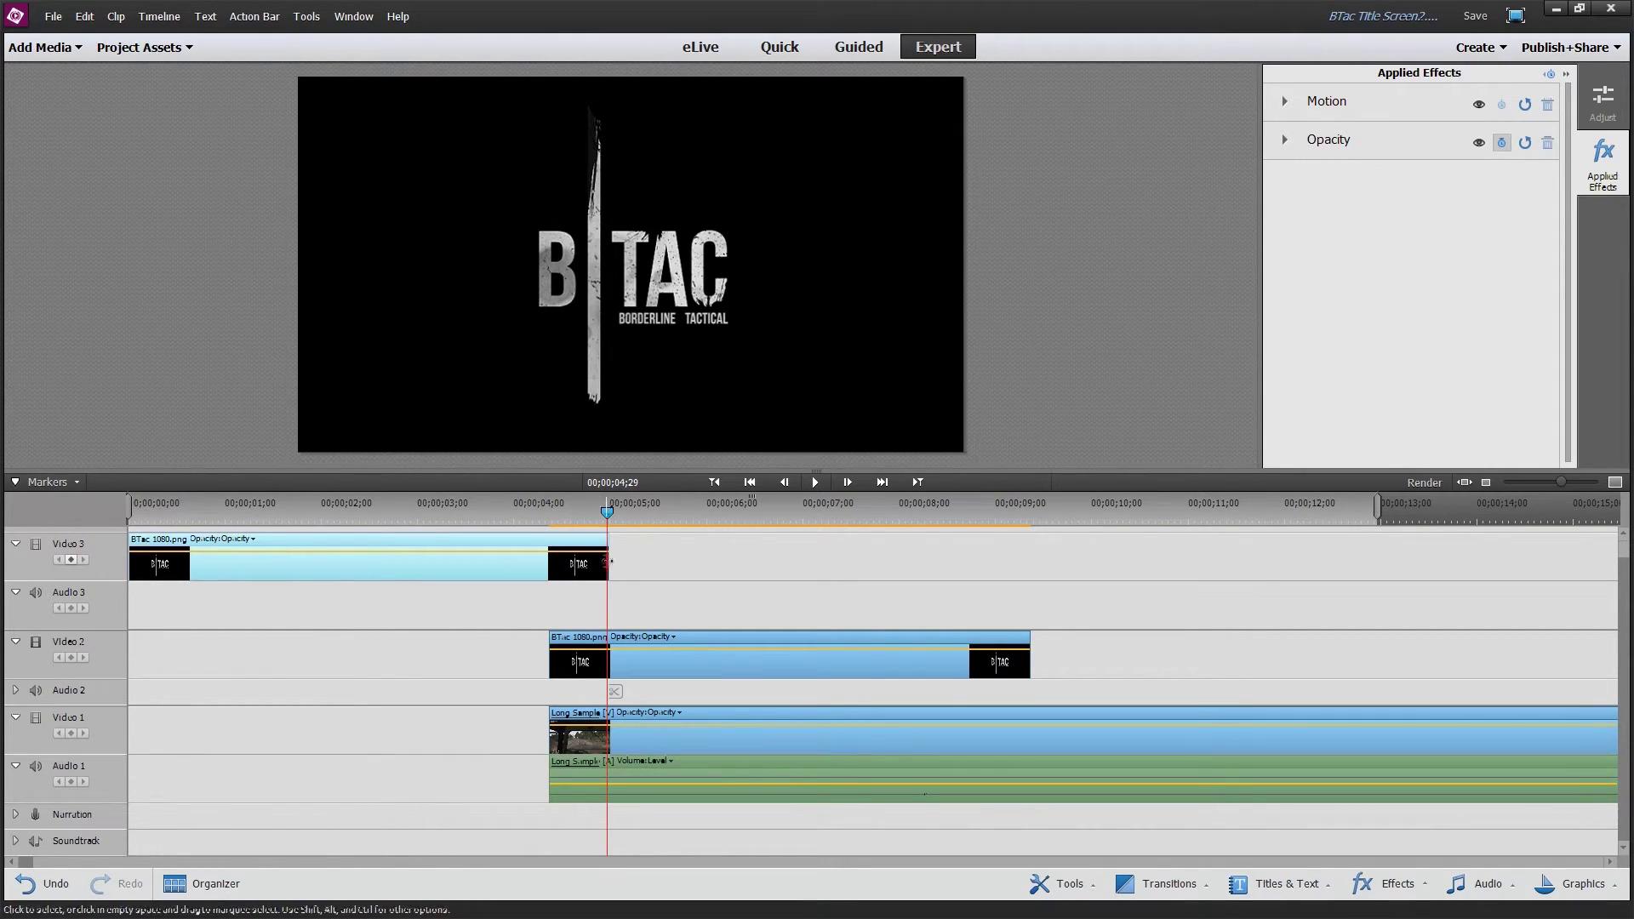
{"action": "left_click_drag", "start_coordinate": [606, 512], "coordinate": [555, 514]}
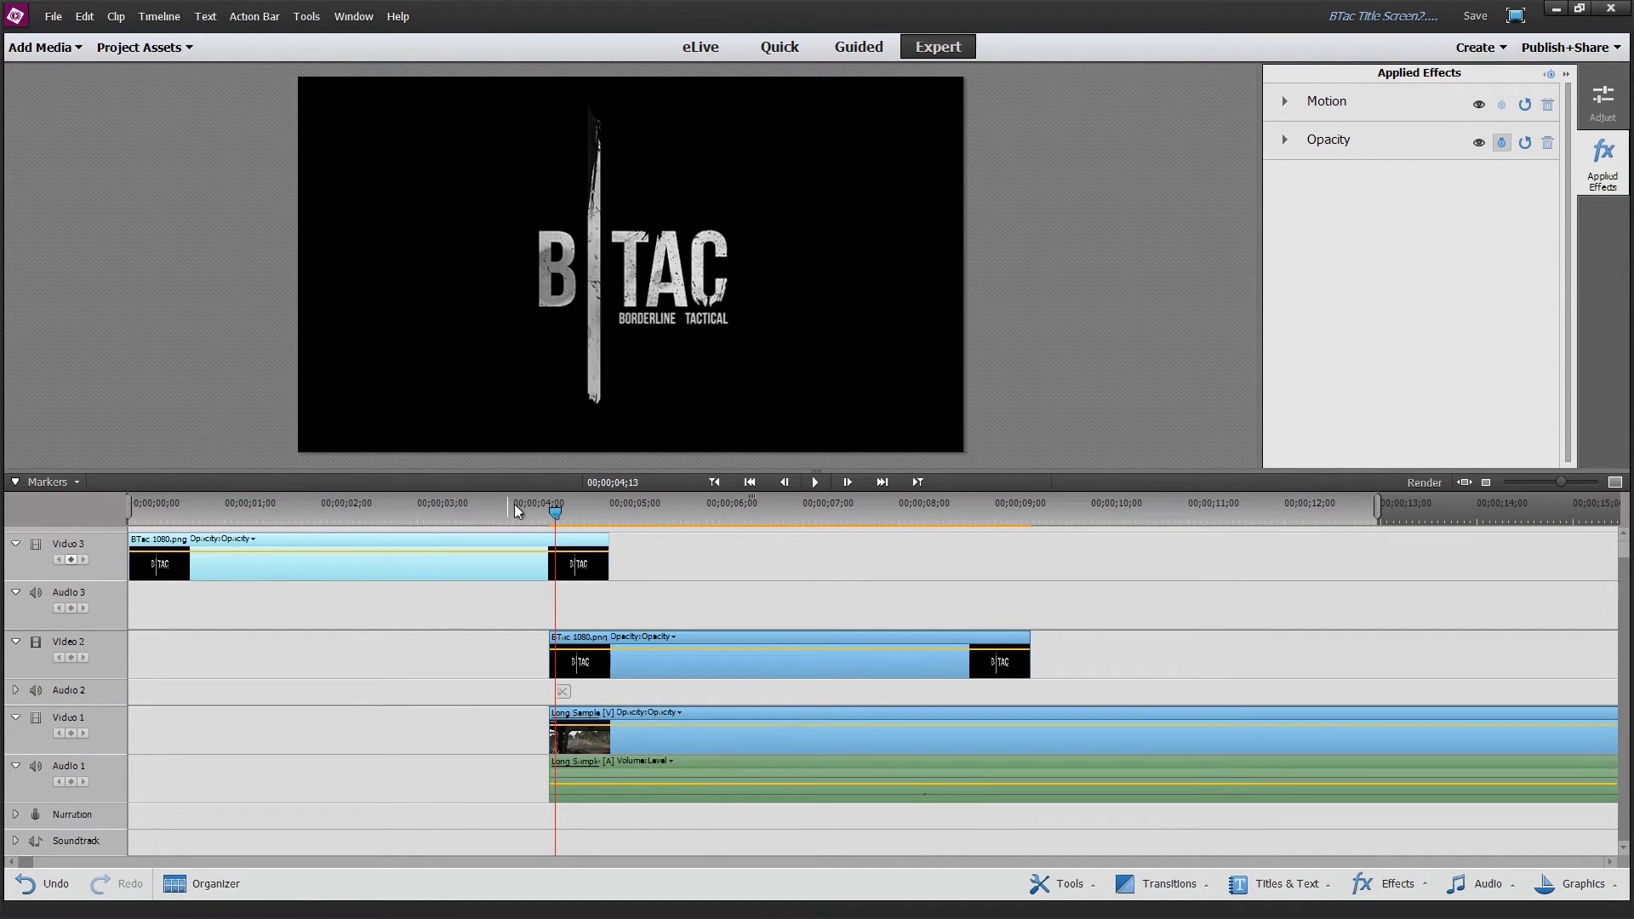
{"action": "left_click_drag", "start_coordinate": [554, 514], "coordinate": [549, 514]}
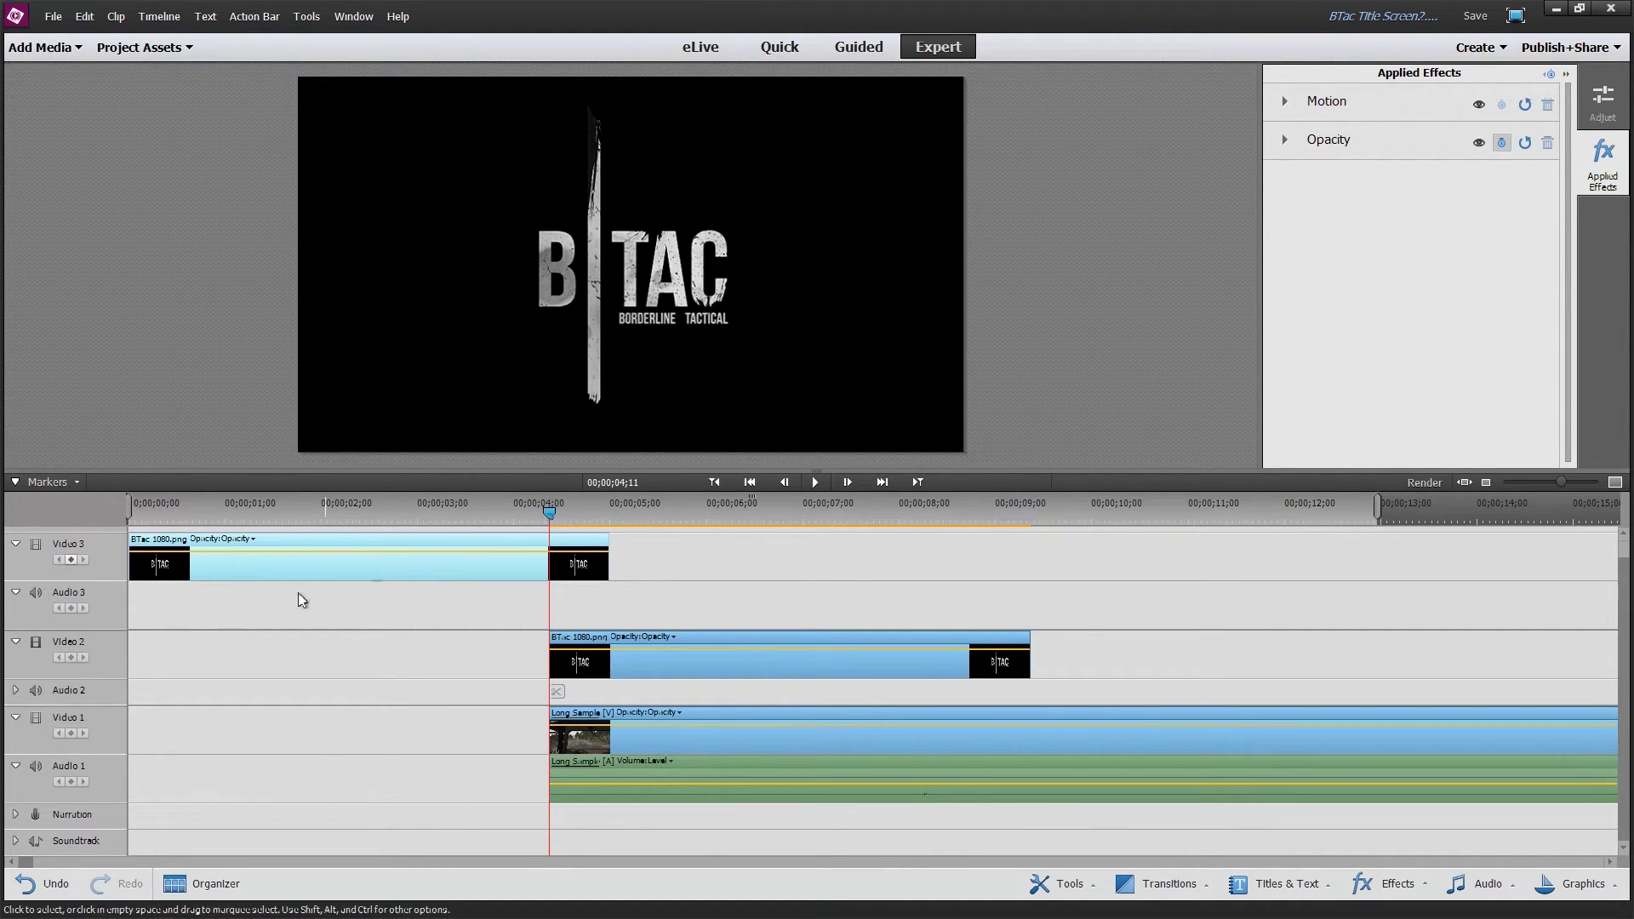
{"action": "left_click", "coordinate": [71, 560]}
{"action": "left_click_drag", "start_coordinate": [549, 510], "coordinate": [611, 502]}
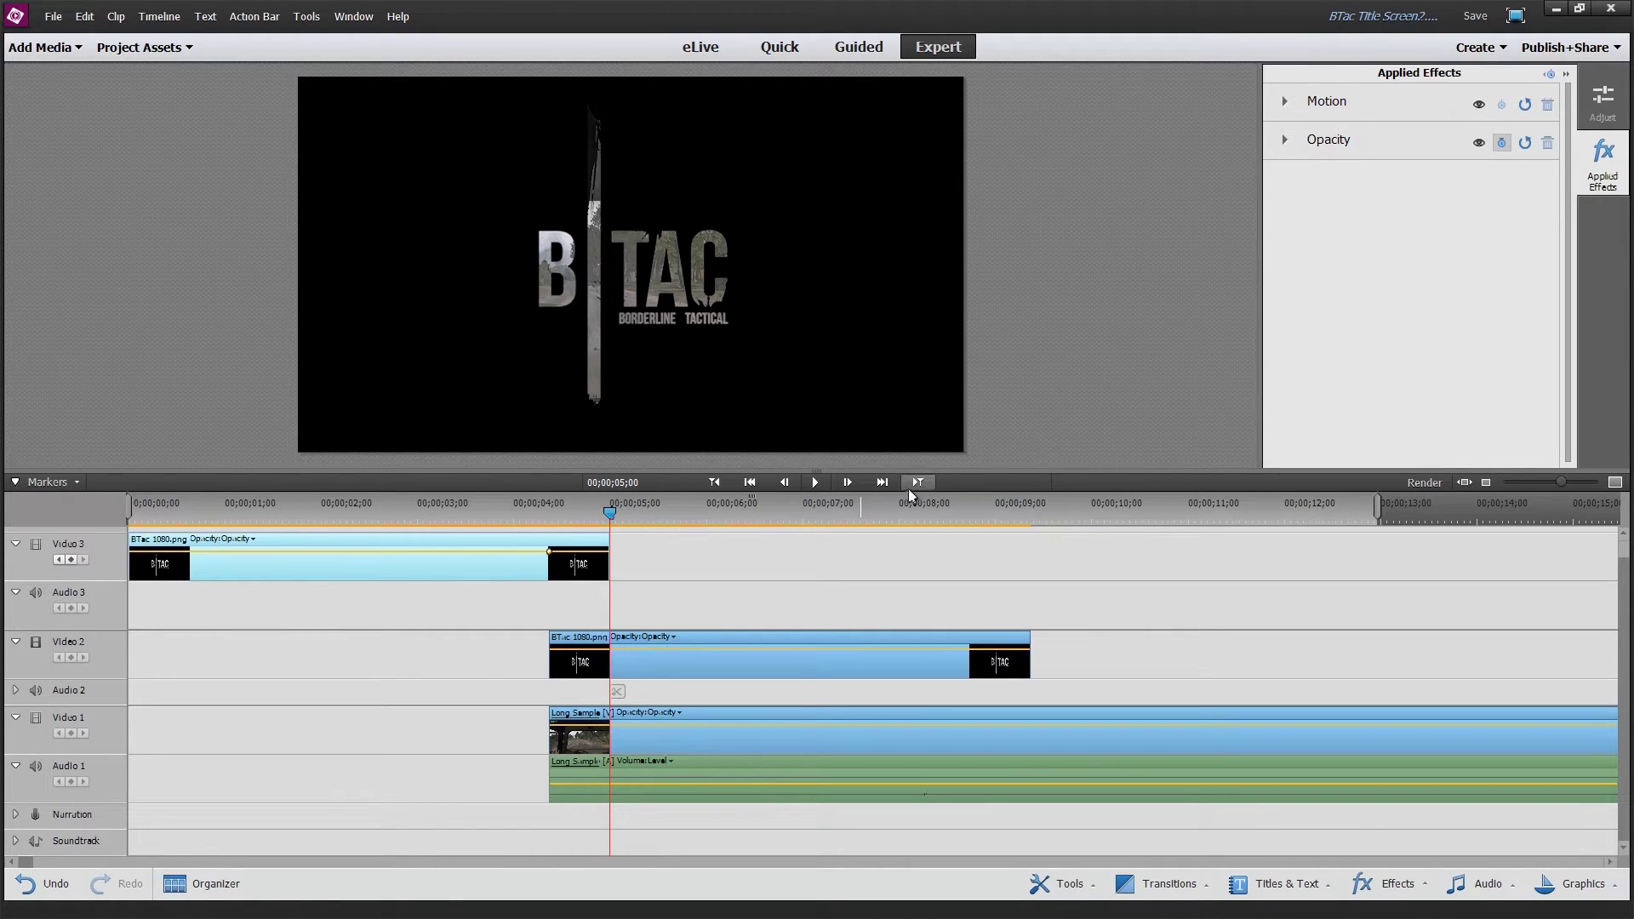
{"action": "left_click_drag", "start_coordinate": [1565, 482], "coordinate": [1580, 480]}
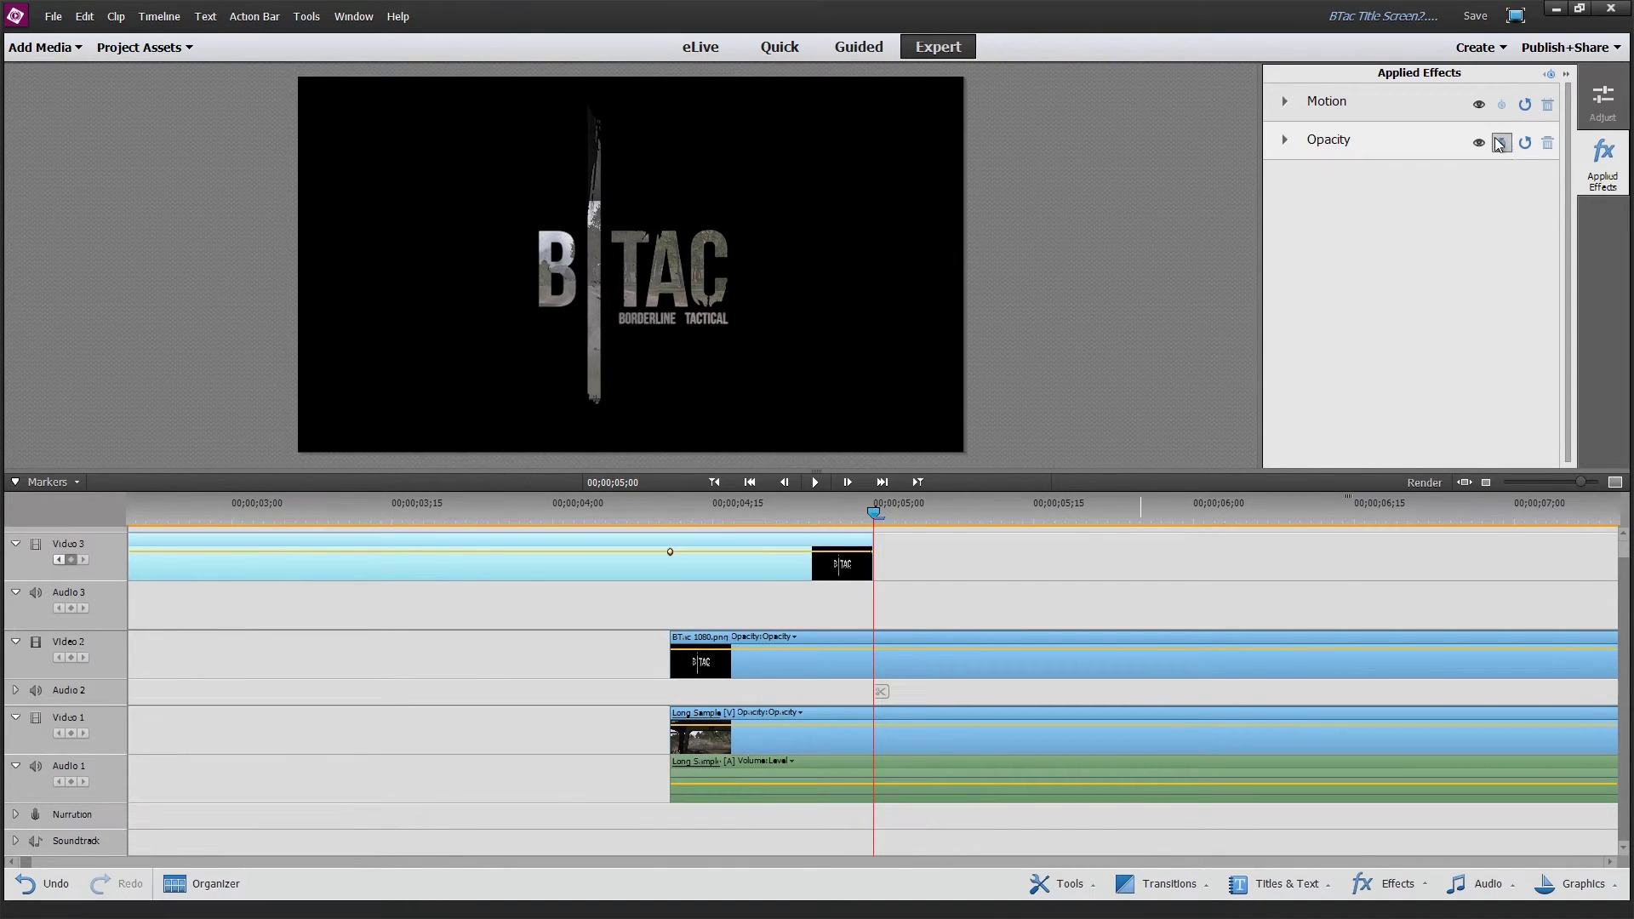
Step: Set the top logo's Opacity to 0% at its end and play back the fade-out to check it
{"action": "left_click", "coordinate": [1285, 139]}
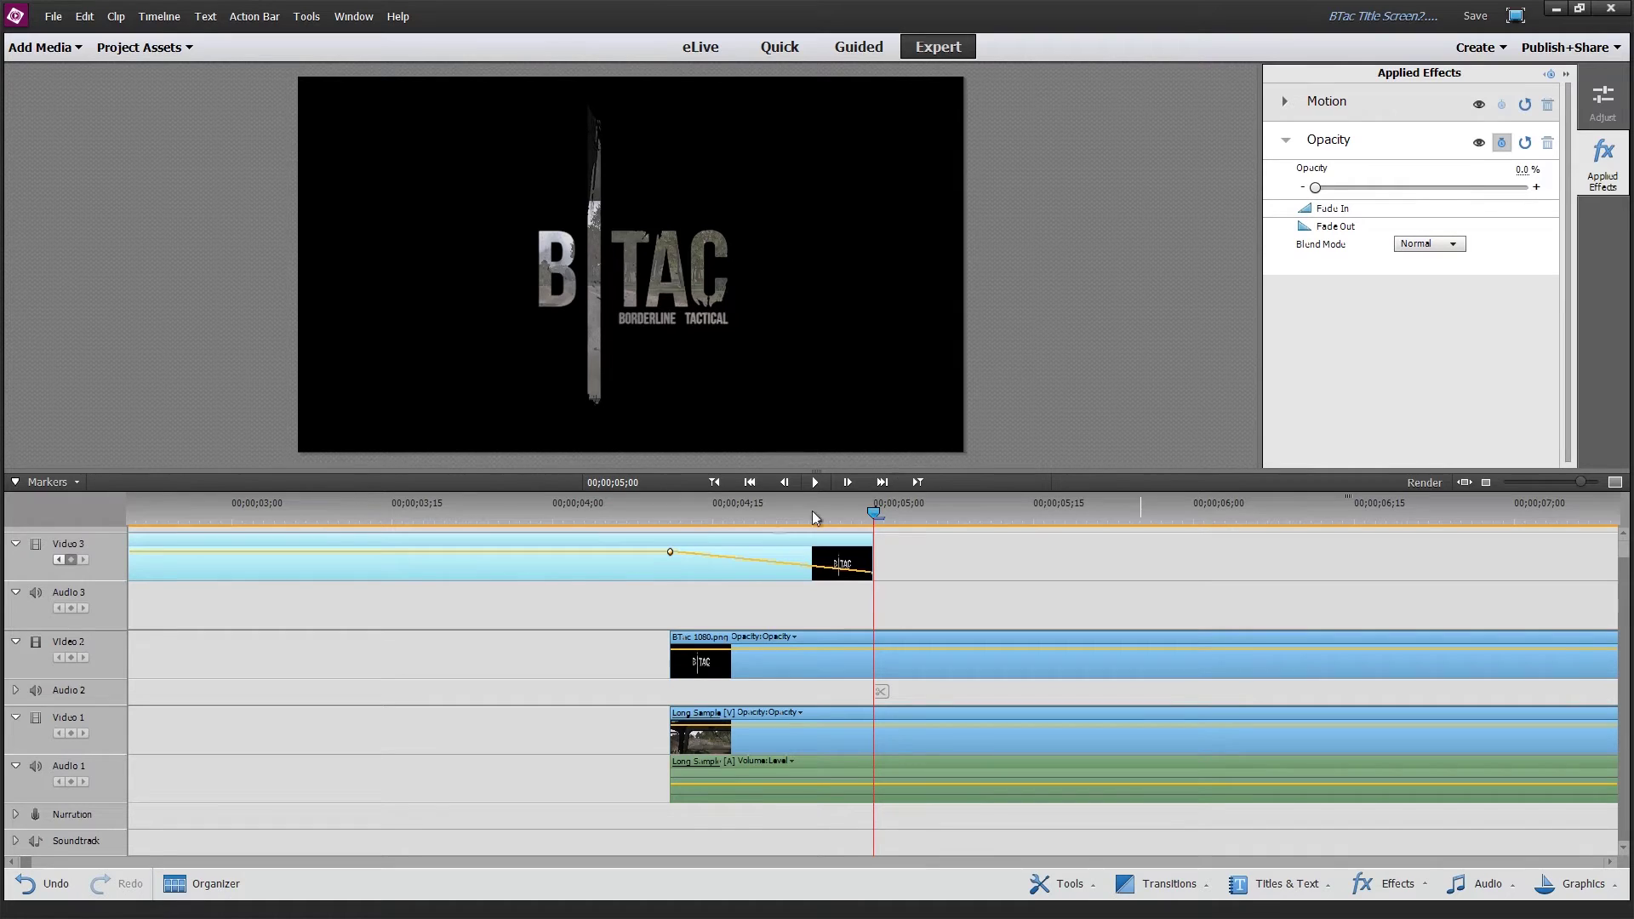
{"action": "left_click_drag", "start_coordinate": [872, 509], "coordinate": [606, 509]}
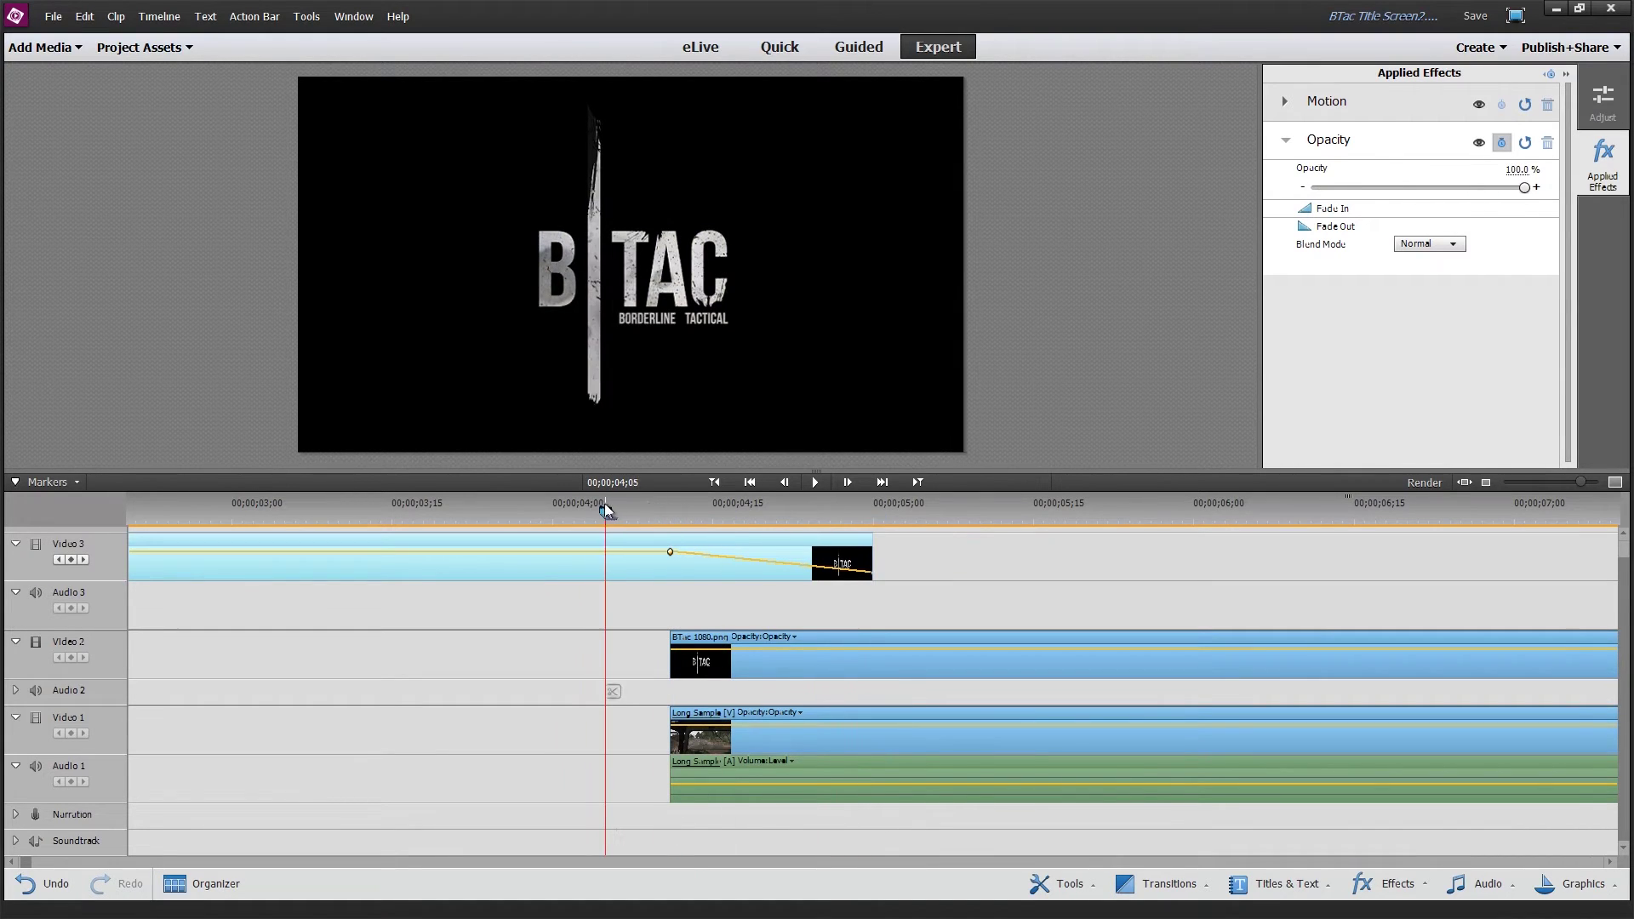
{"action": "left_click", "coordinate": [814, 483]}
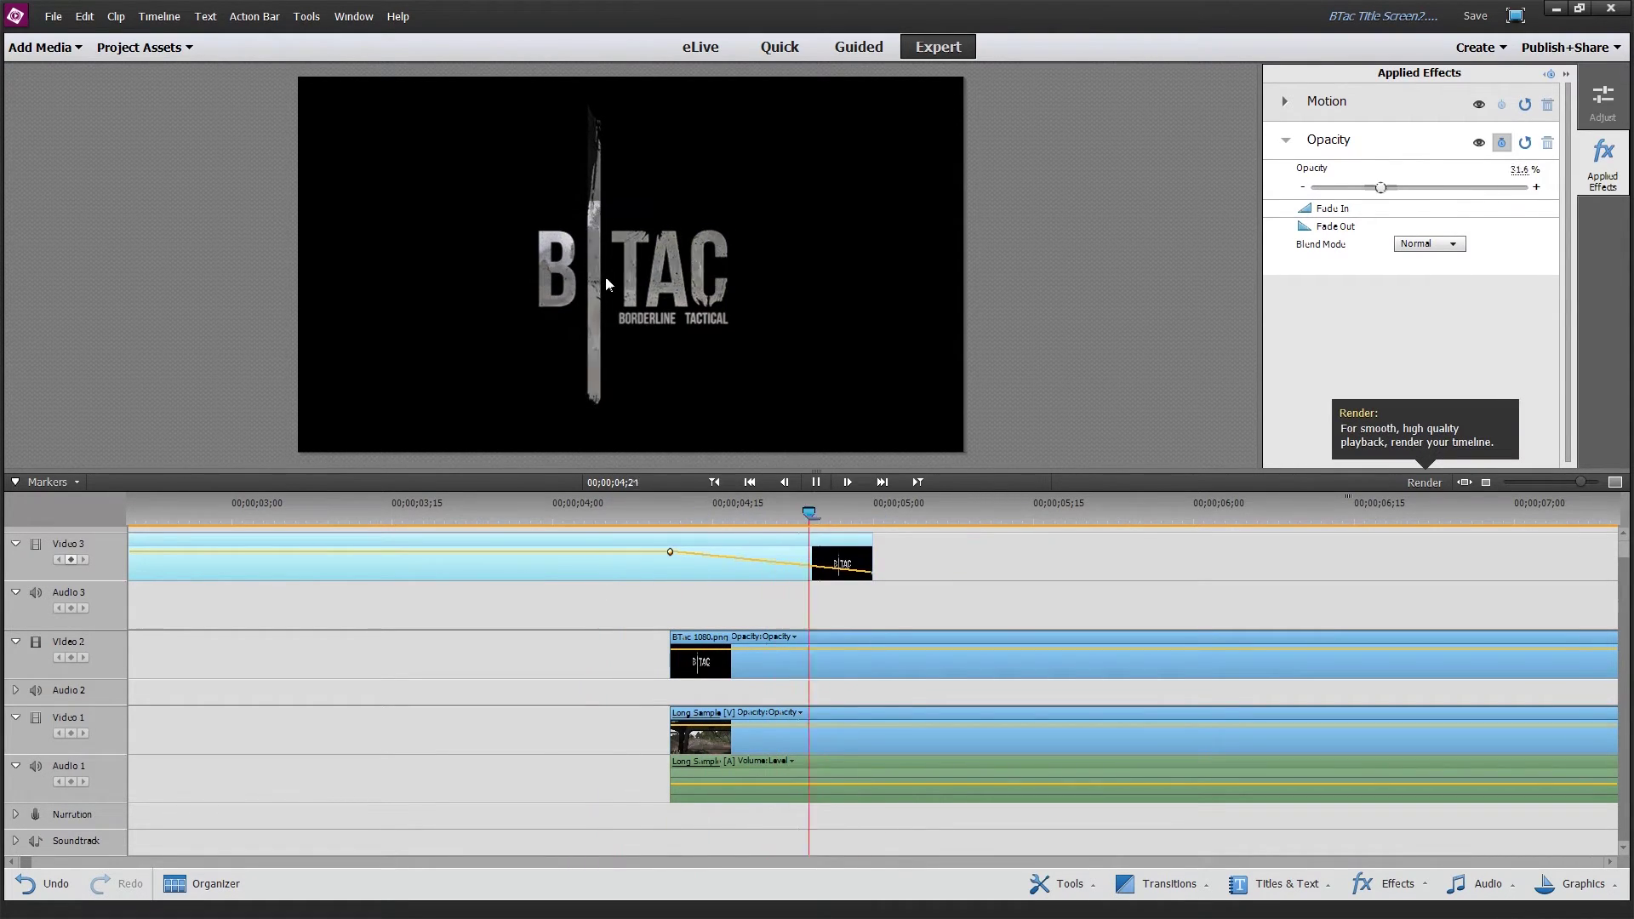
{"action": "left_click", "coordinate": [1315, 531]}
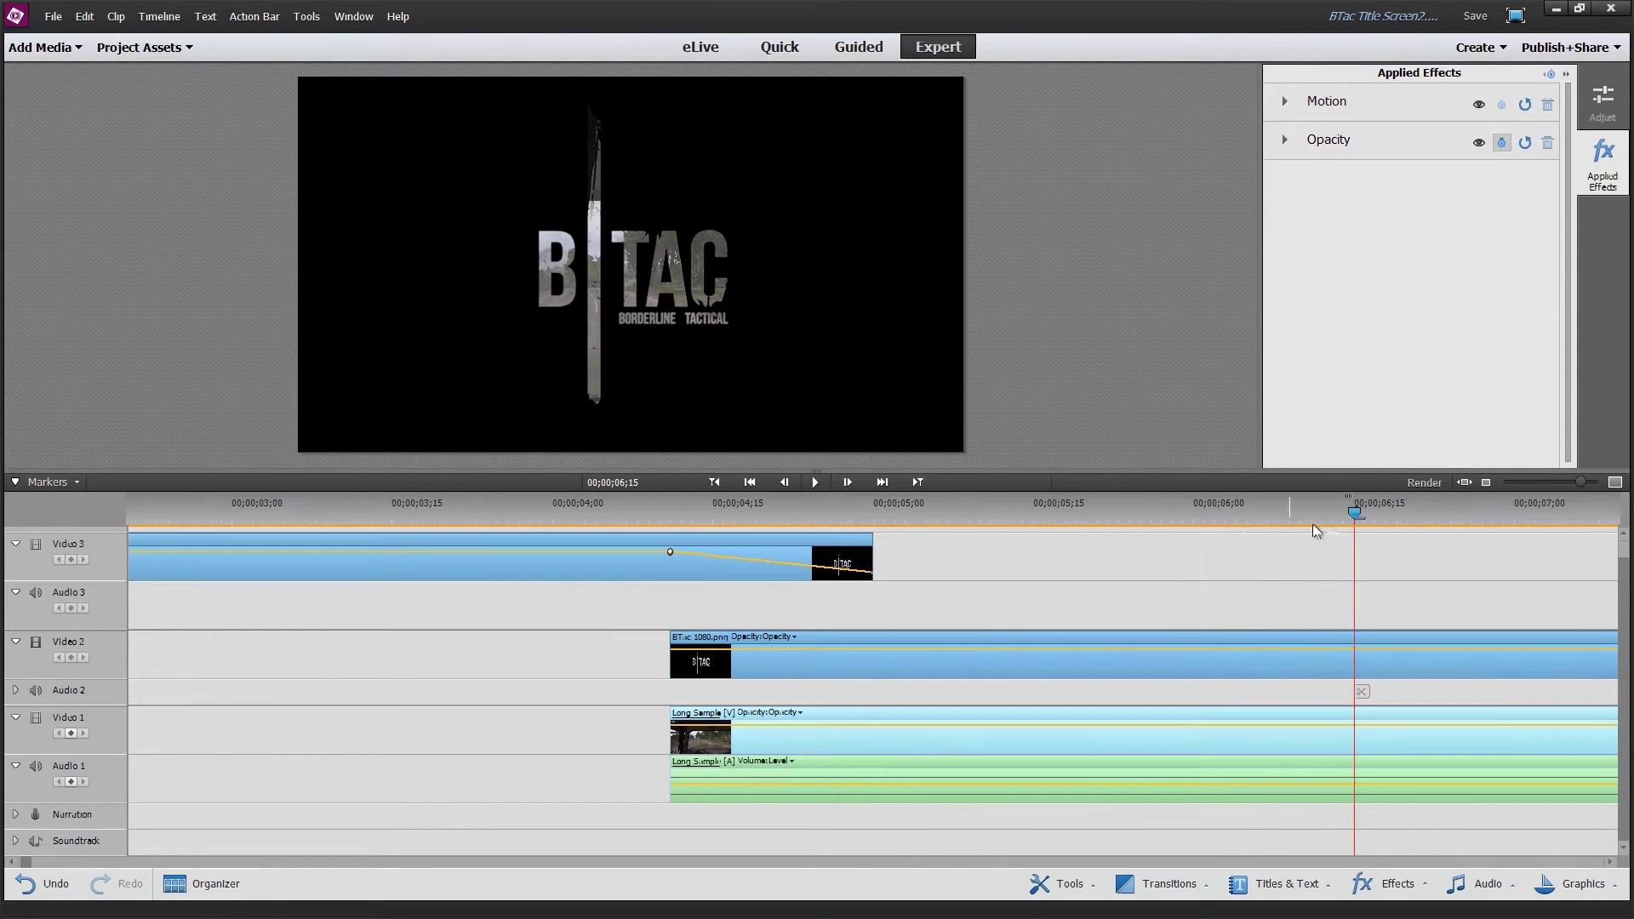
{"action": "left_click_drag", "start_coordinate": [1353, 513], "coordinate": [735, 511]}
{"action": "left_click", "coordinate": [815, 482]}
{"action": "left_click", "coordinate": [815, 482]}
{"action": "left_click_drag", "start_coordinate": [815, 511], "coordinate": [1246, 507]}
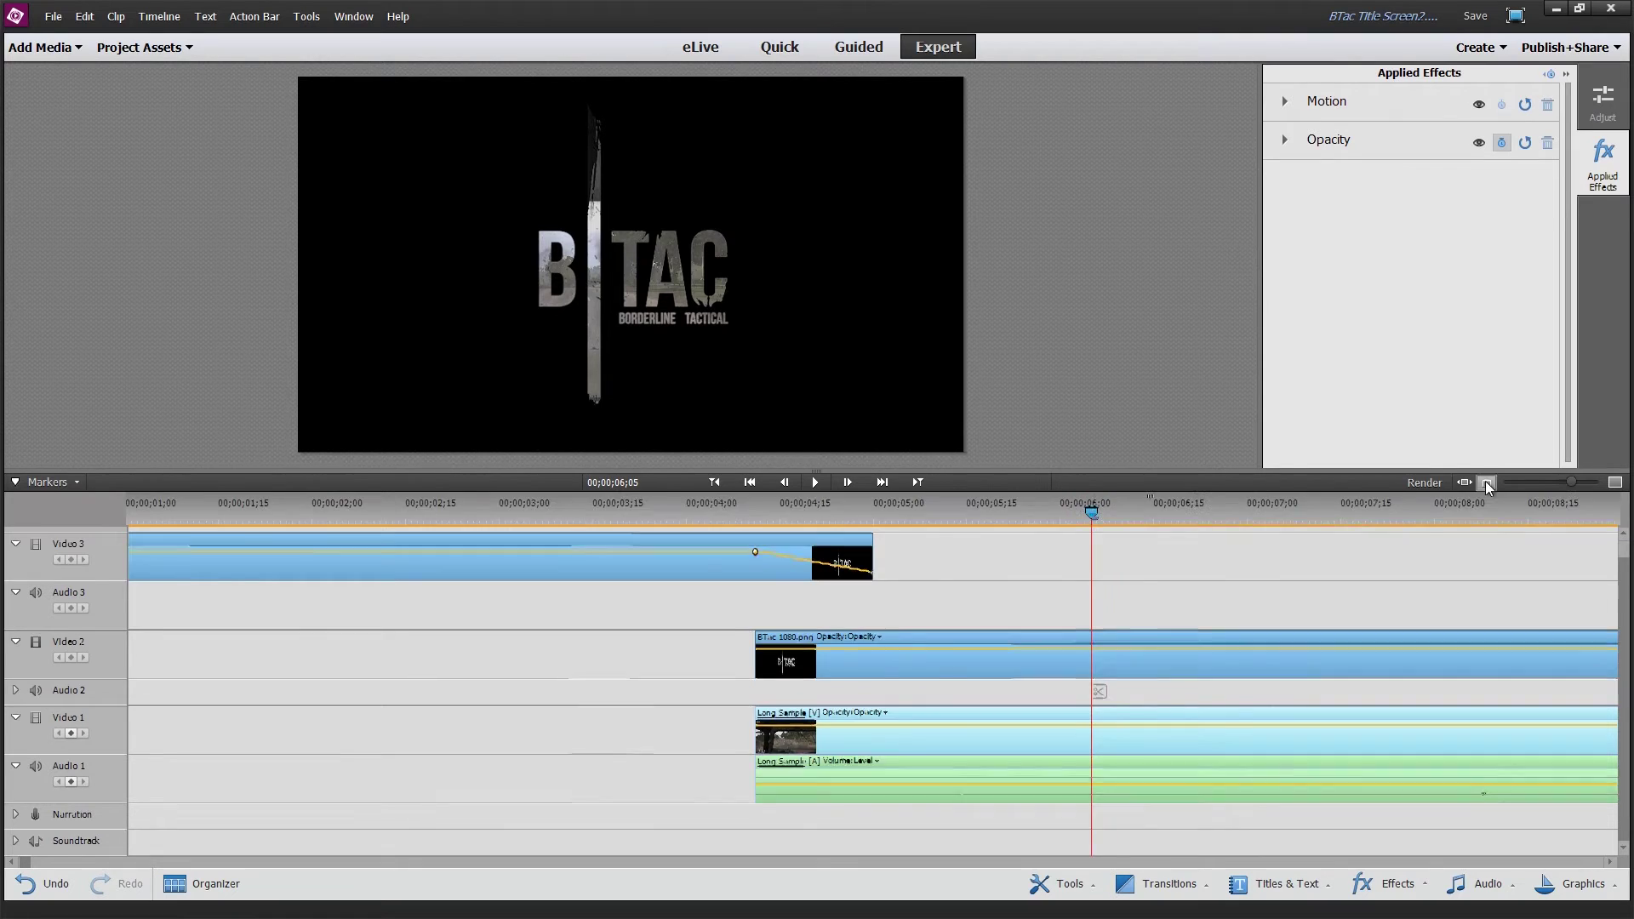
{"action": "left_click", "coordinate": [1486, 483]}
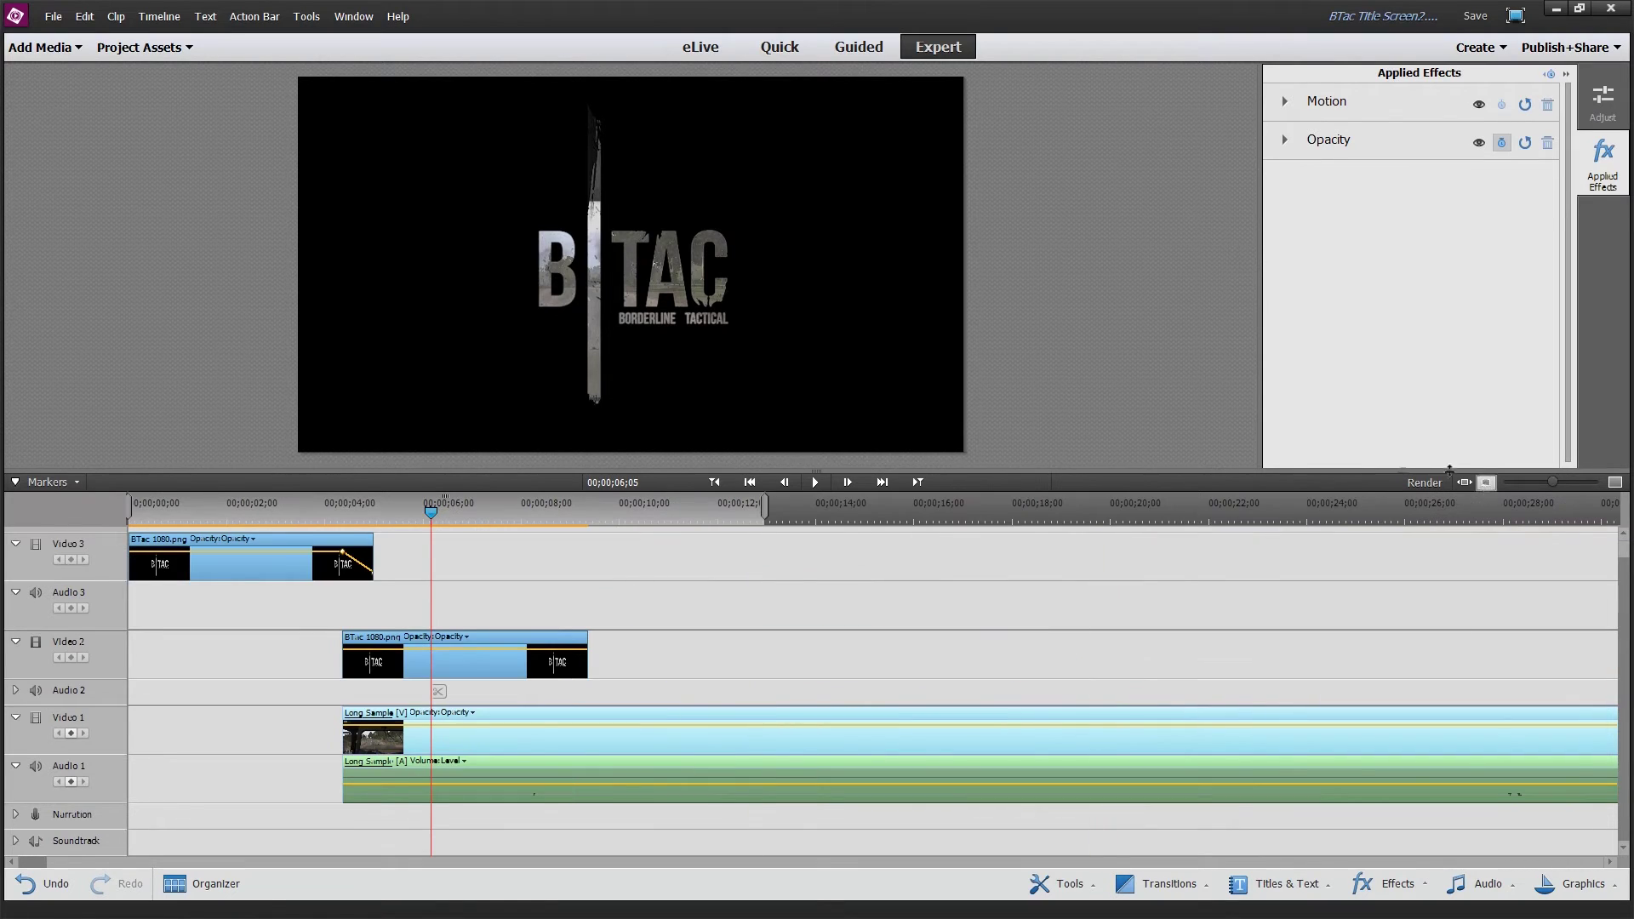
{"action": "left_click", "coordinate": [1616, 483]}
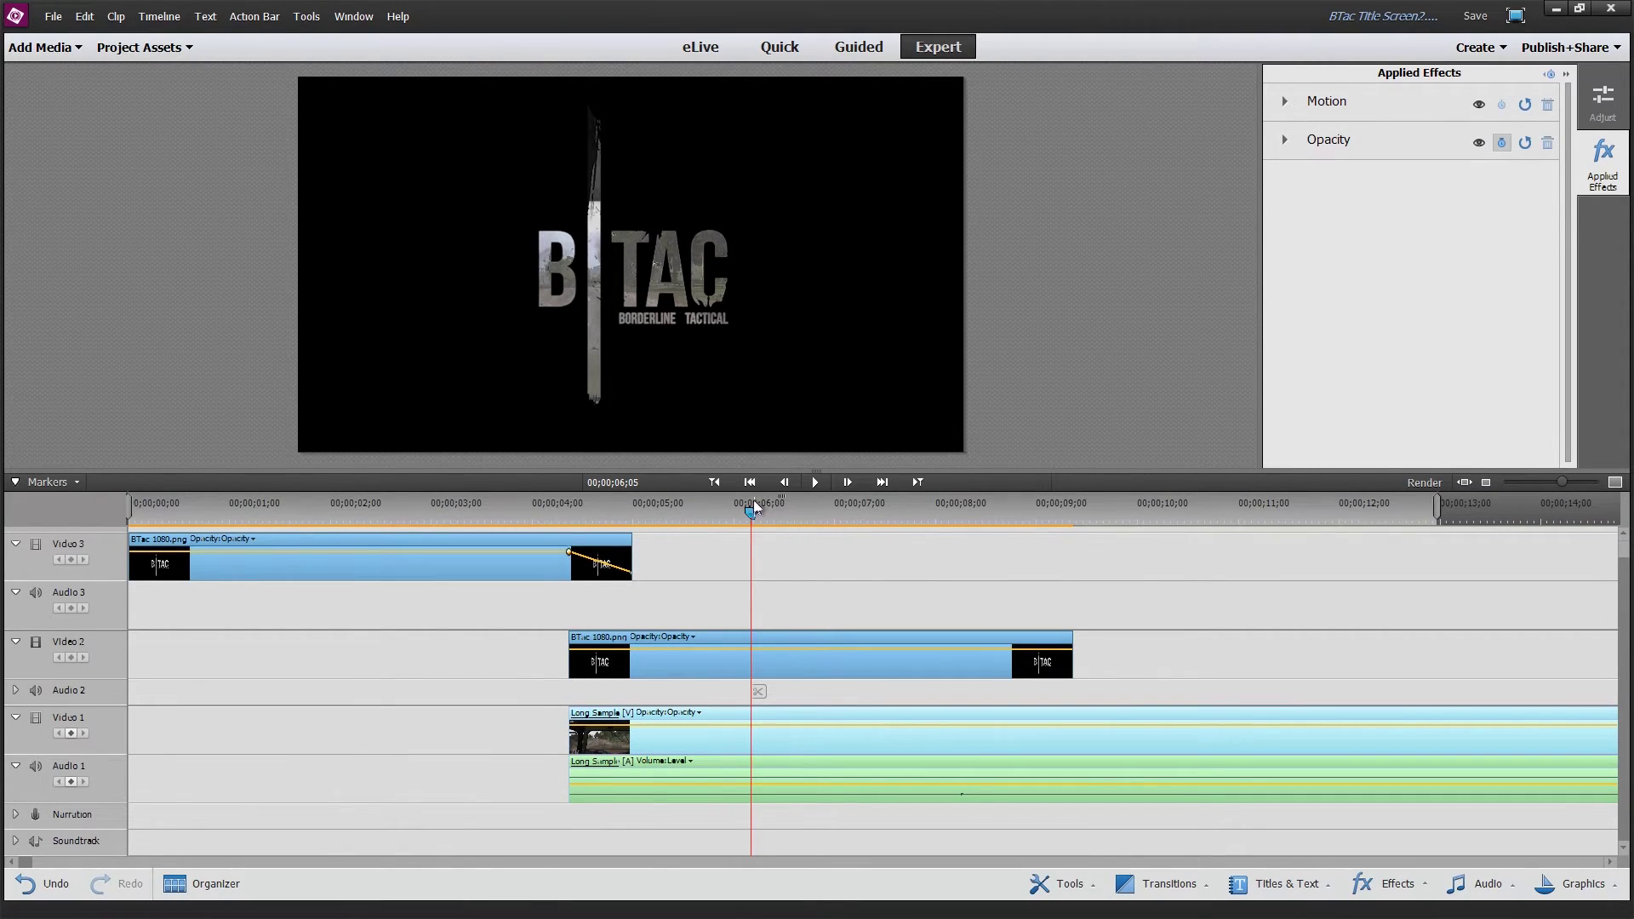
{"action": "left_click_drag", "start_coordinate": [750, 510], "coordinate": [777, 635]}
{"action": "left_click", "coordinate": [783, 511]}
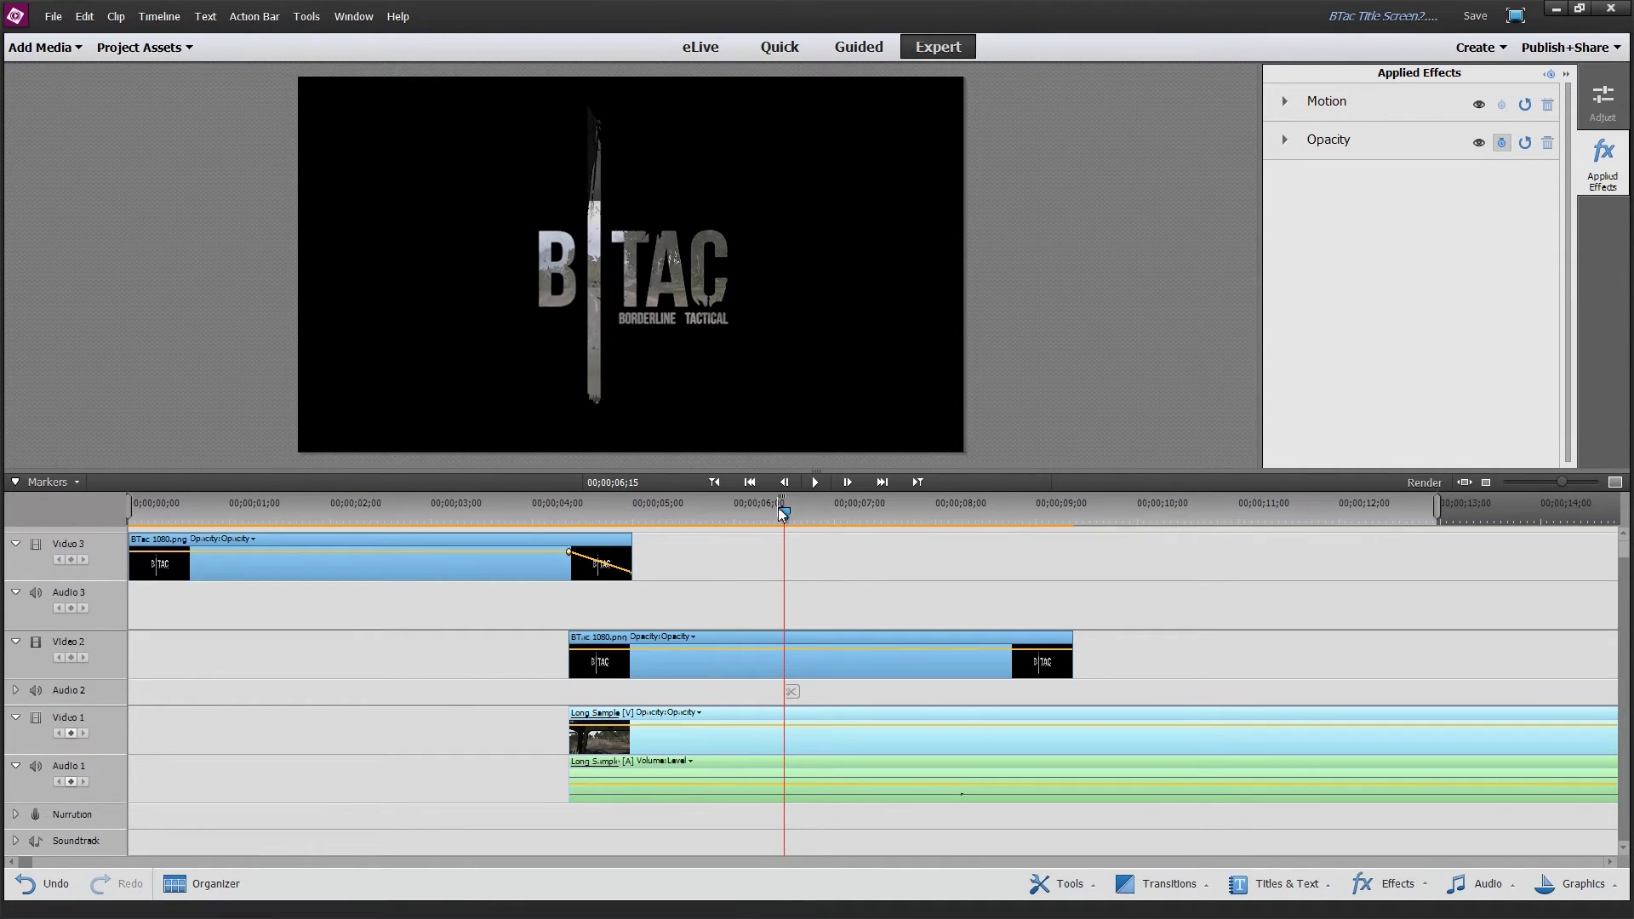
{"action": "left_click_drag", "start_coordinate": [779, 511], "coordinate": [630, 587]}
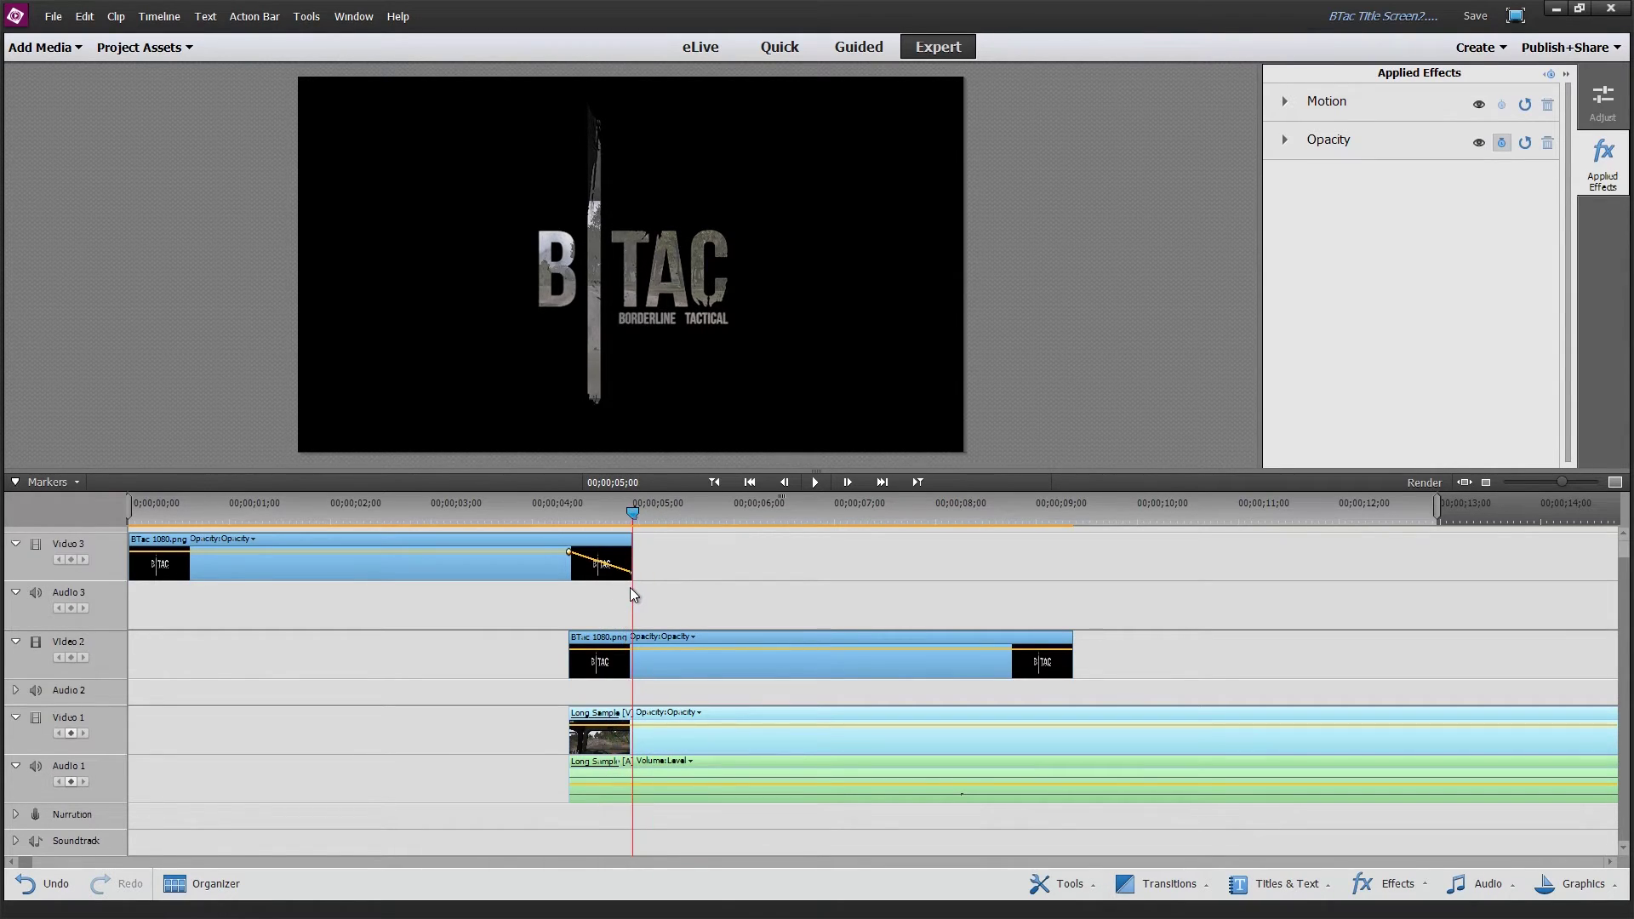